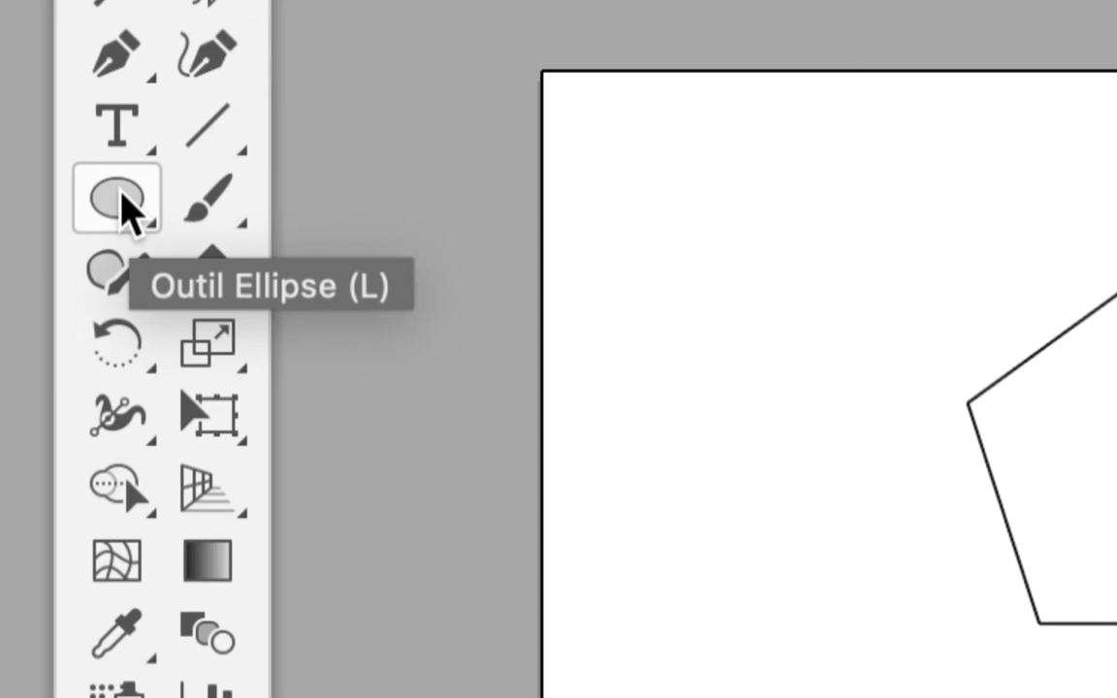
click(109, 269)
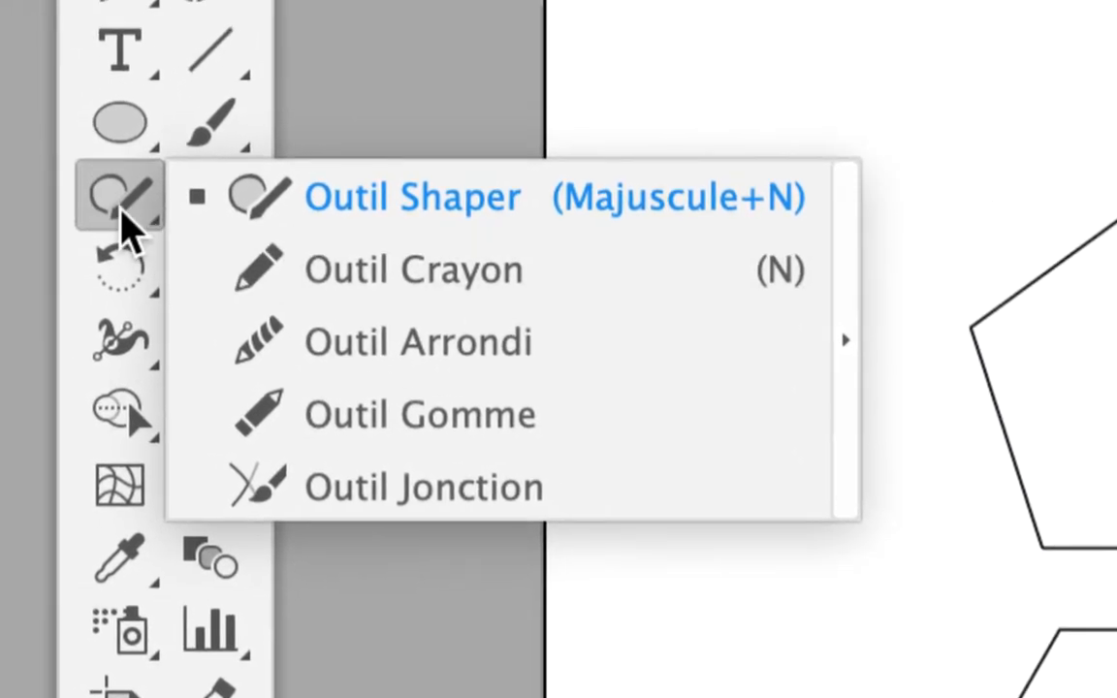
click(34, 151)
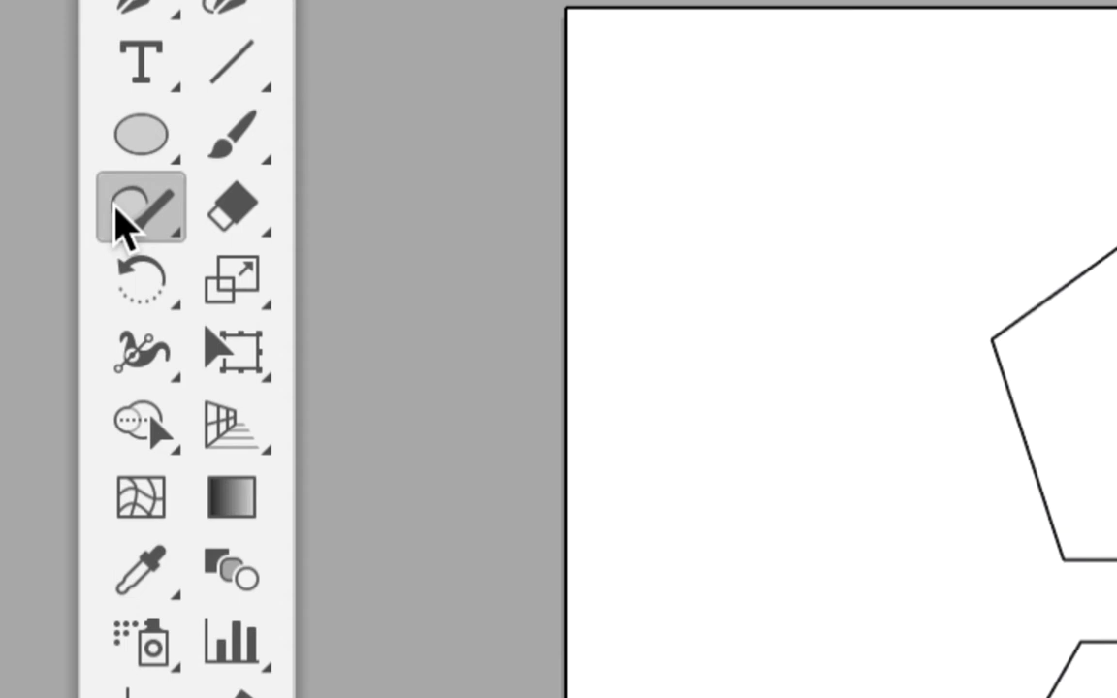
click(133, 11)
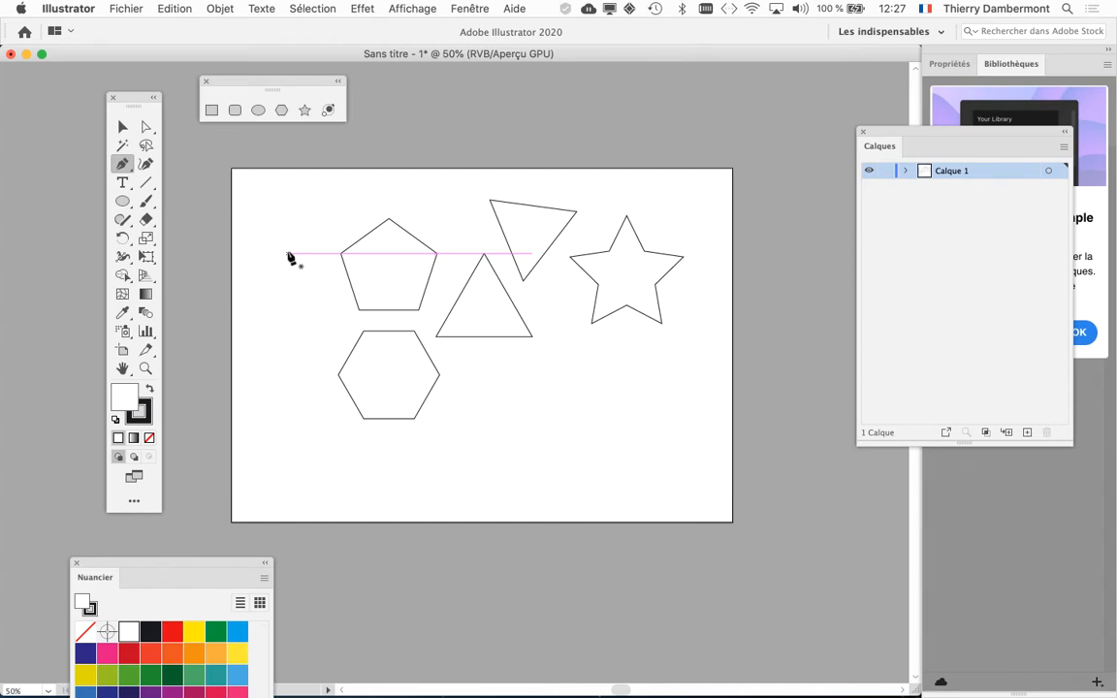
- Rearrange the floating Calques, Nuancier and tools panels around the artboard
drag(882, 131, 723, 98)
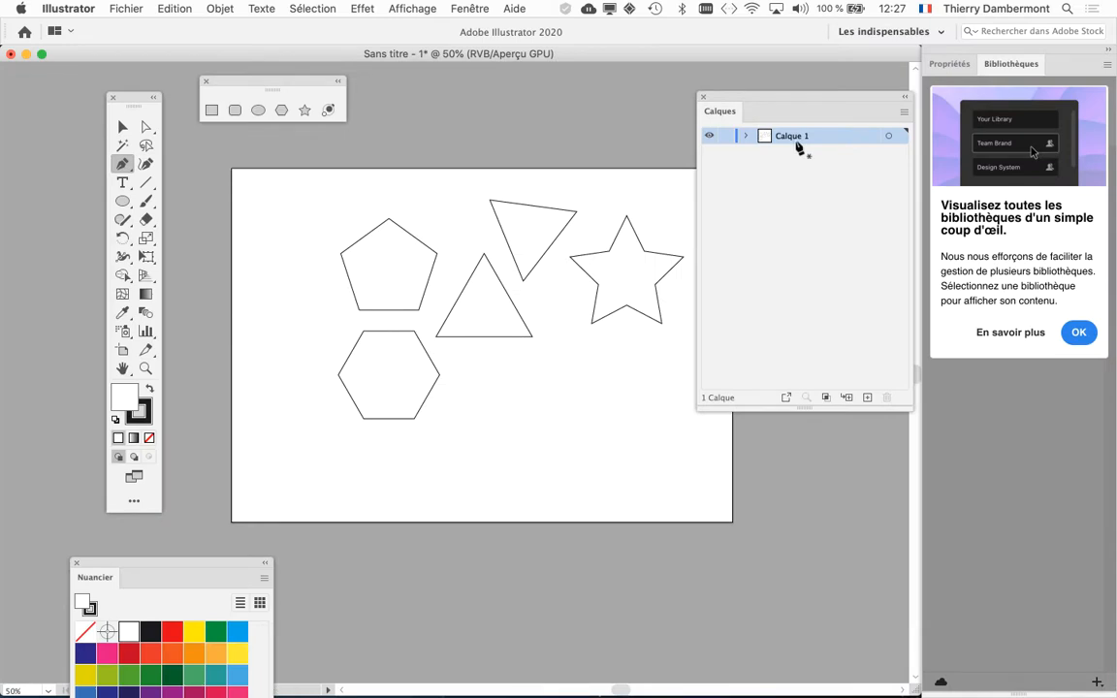
drag(188, 570, 302, 478)
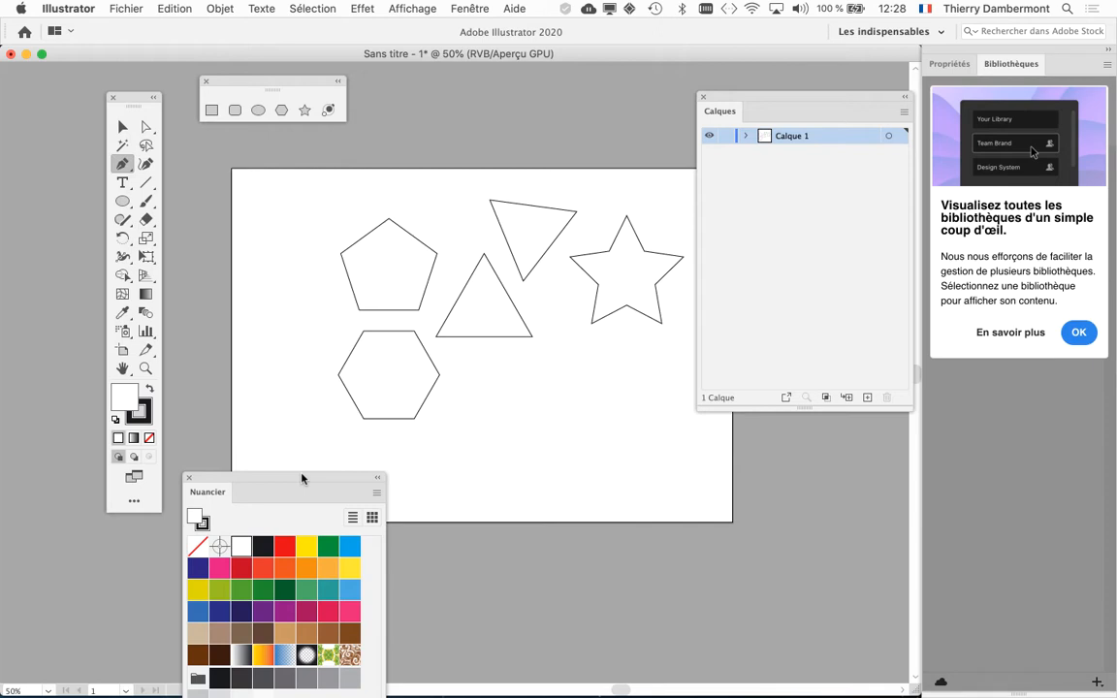
drag(126, 97, 57, 76)
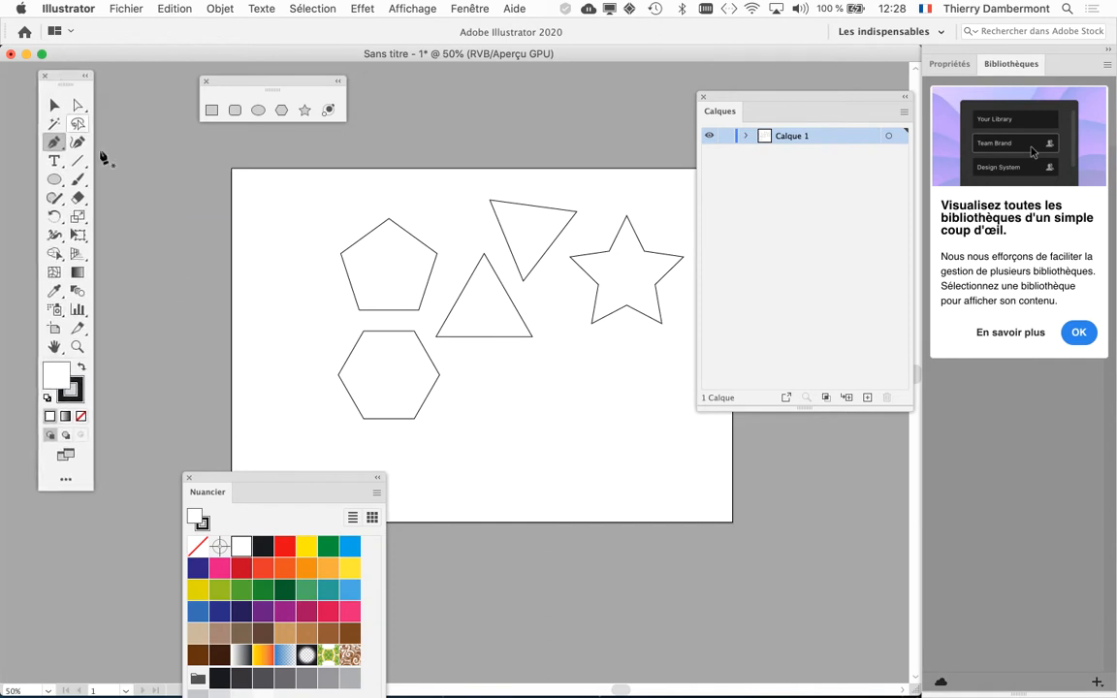
- Save the drawing as "formes géométriques.ai" in the IFAP 2020-2021 gr2 cours1 AI folder and close it
click(148, 4)
click(191, 139)
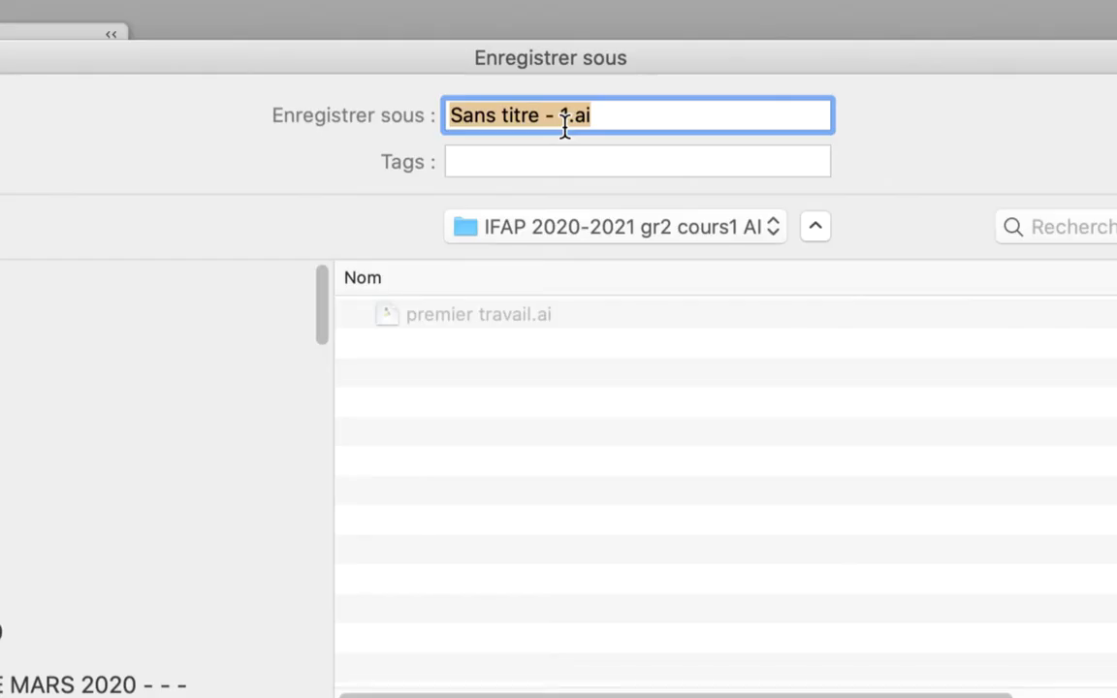
drag(567, 122, 478, 120)
click(557, 117)
text(forme)
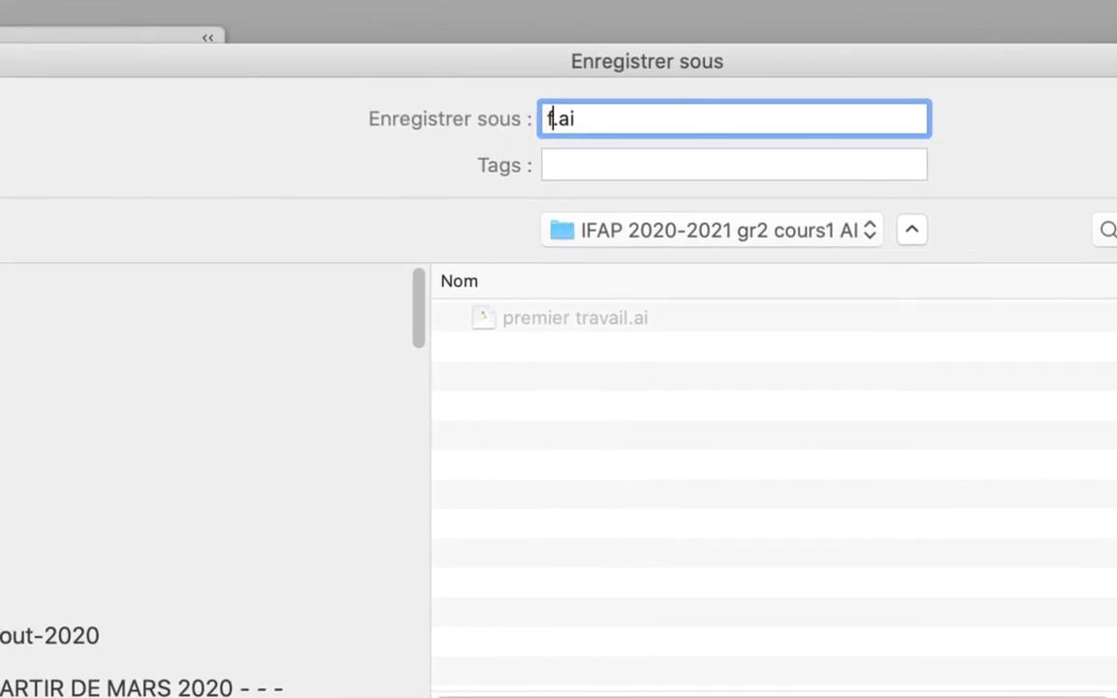
text(s géométrique)
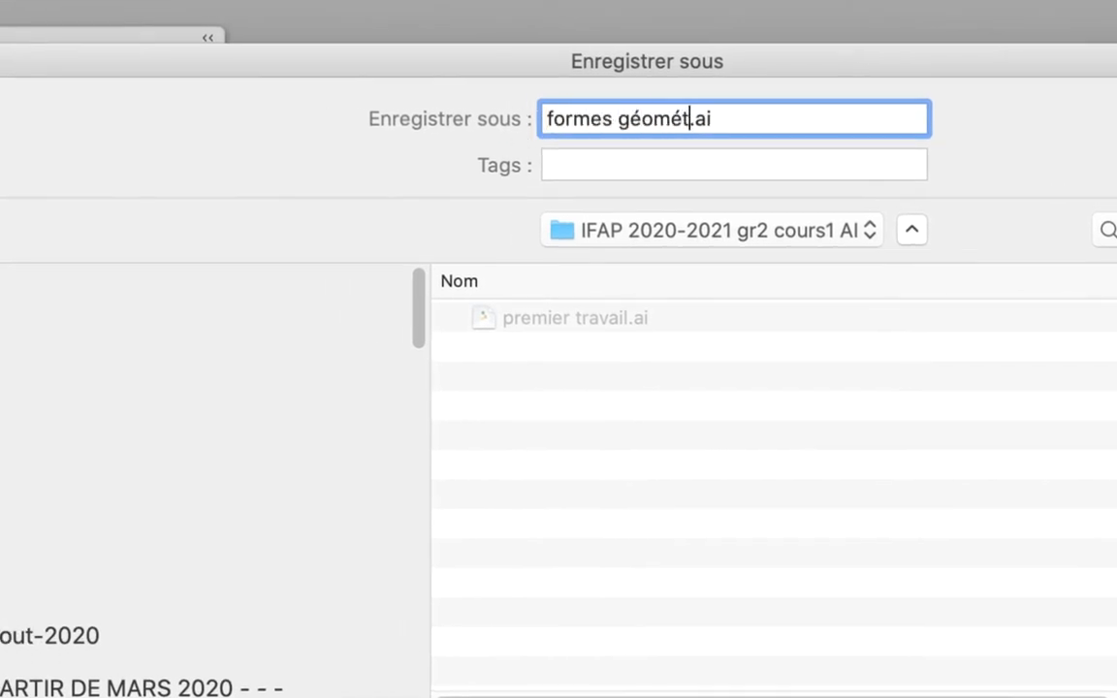
text(s)
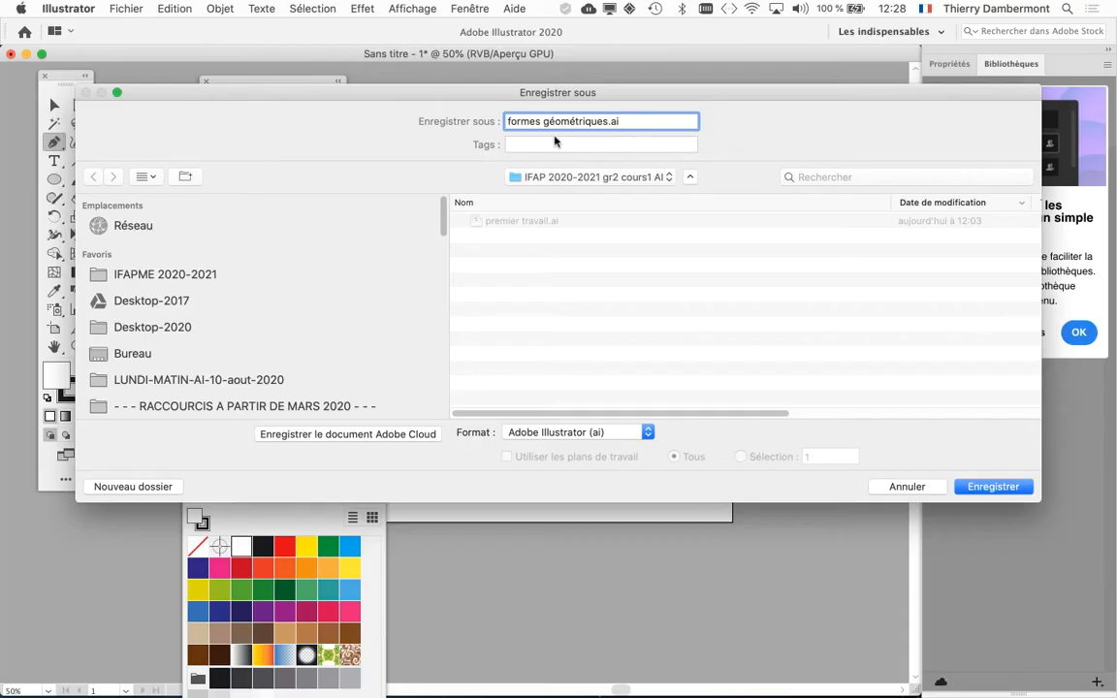
click(993, 487)
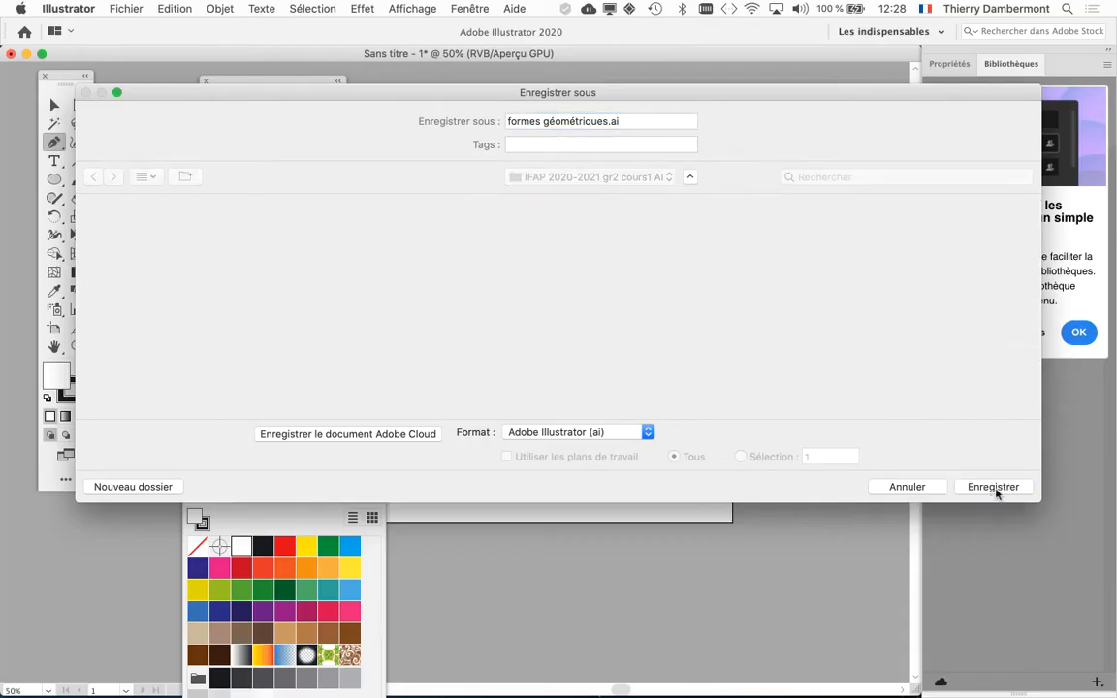
click(767, 592)
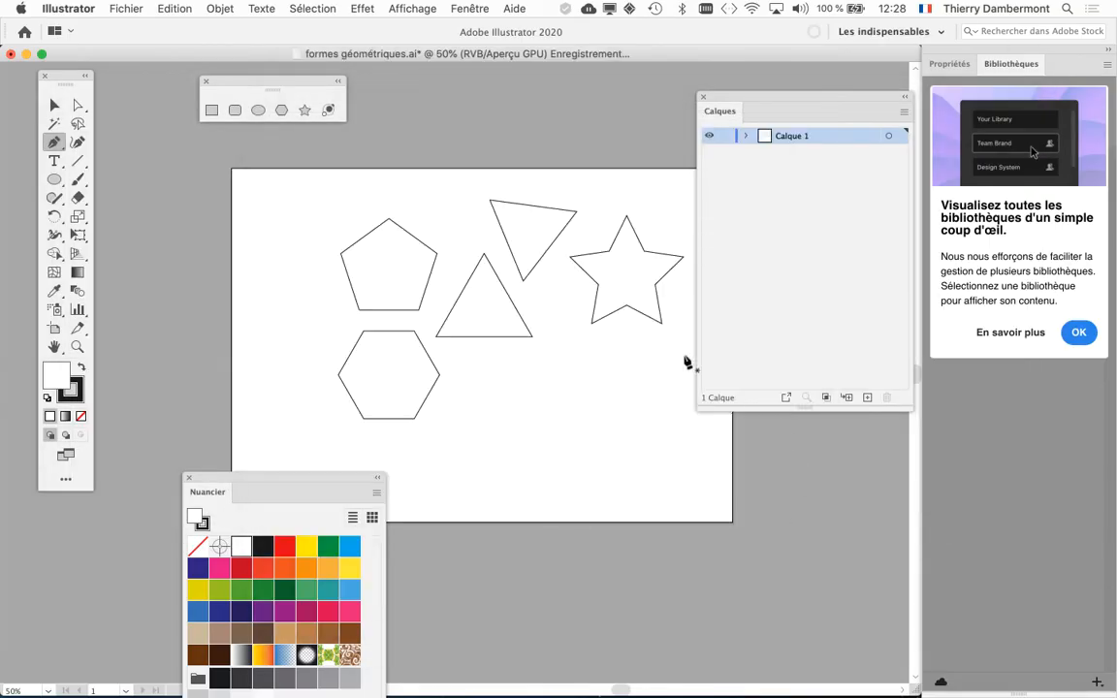
drag(352, 319, 298, 294)
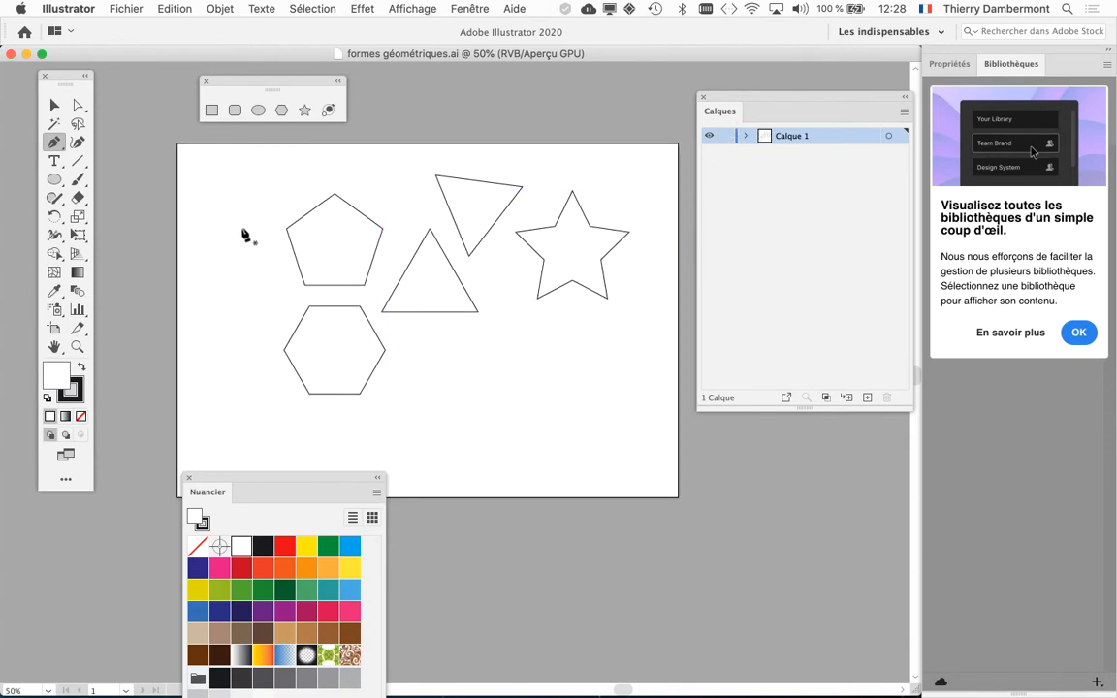
click(13, 53)
- Start a new document and show the Impression presets
click(109, 7)
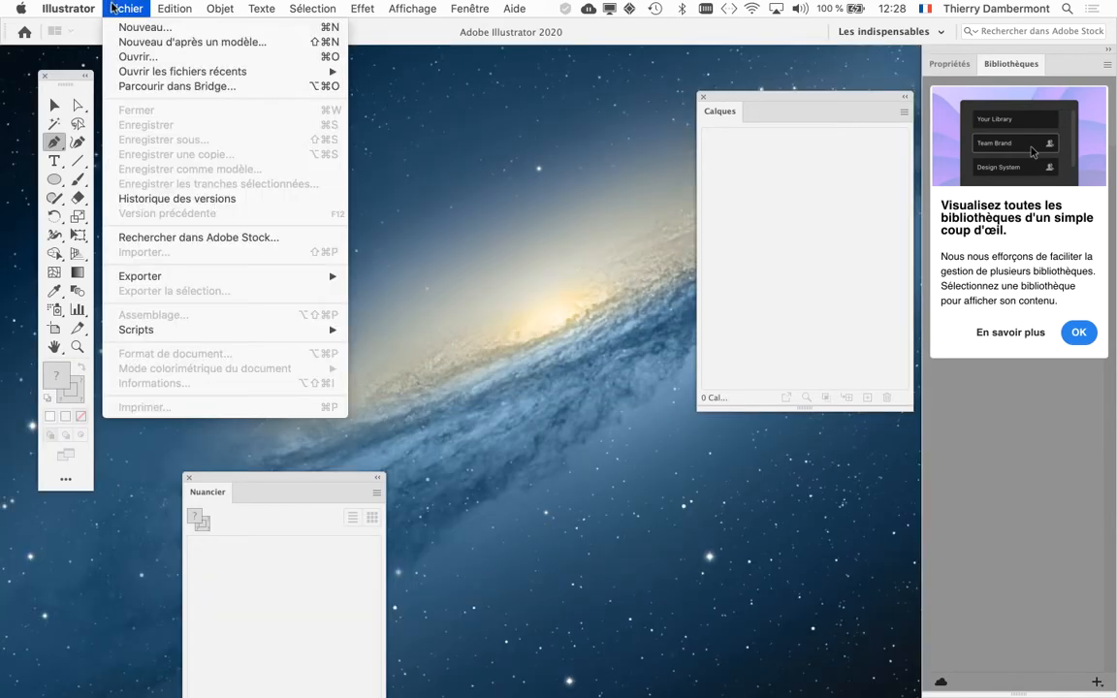
click(118, 35)
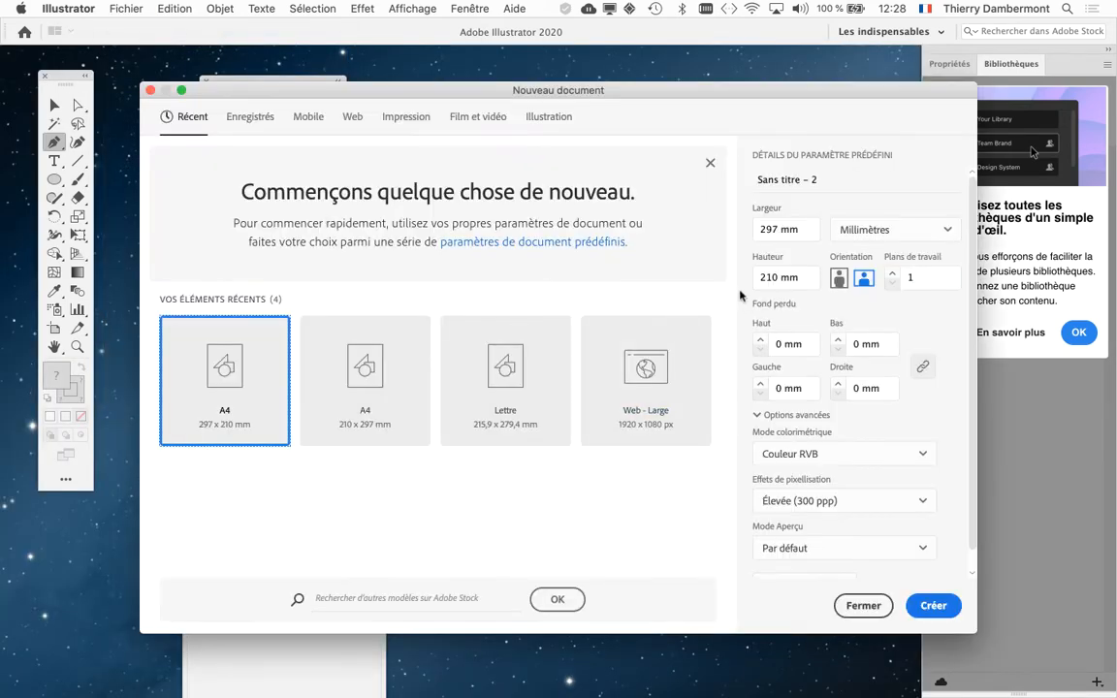
click(423, 118)
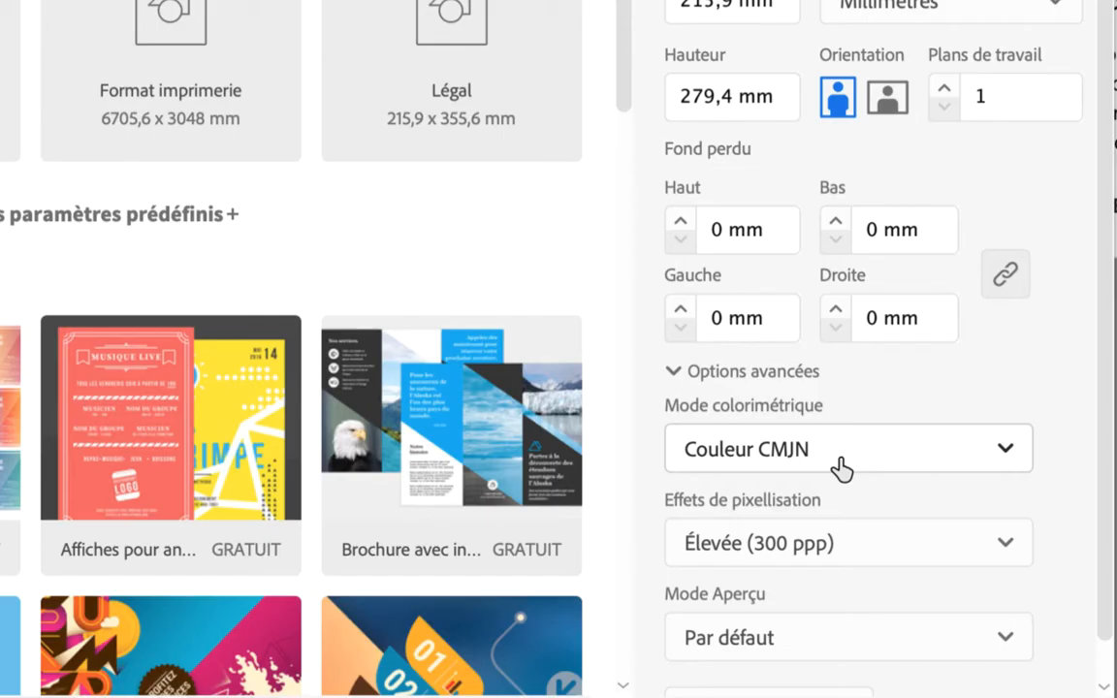
click(841, 469)
click(843, 504)
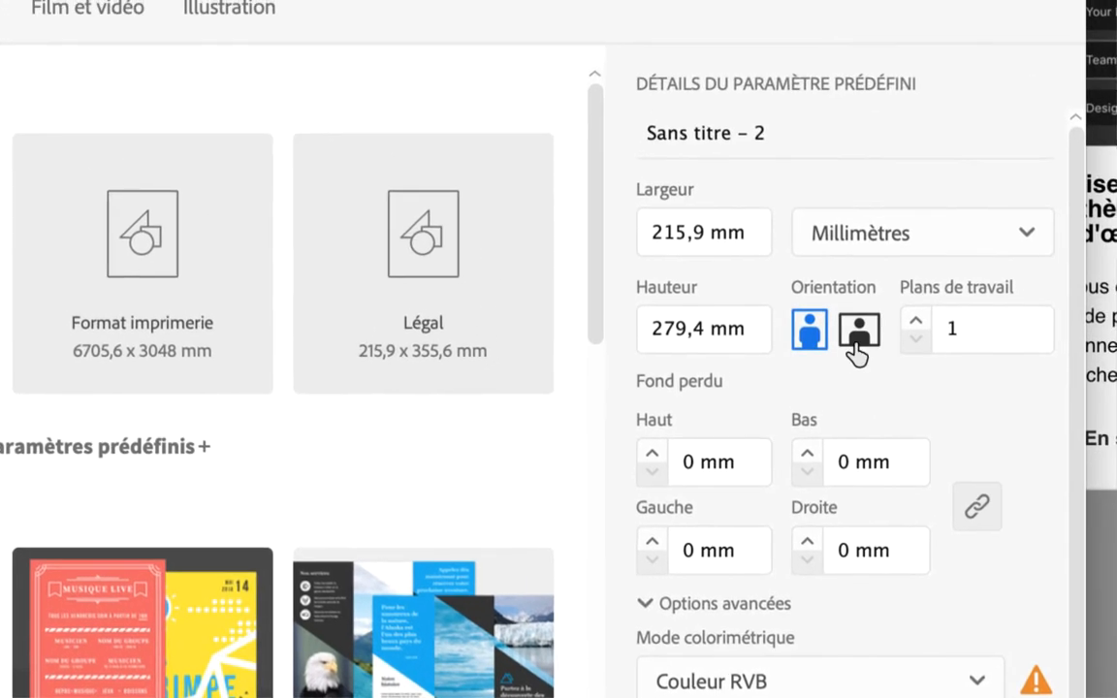
click(885, 101)
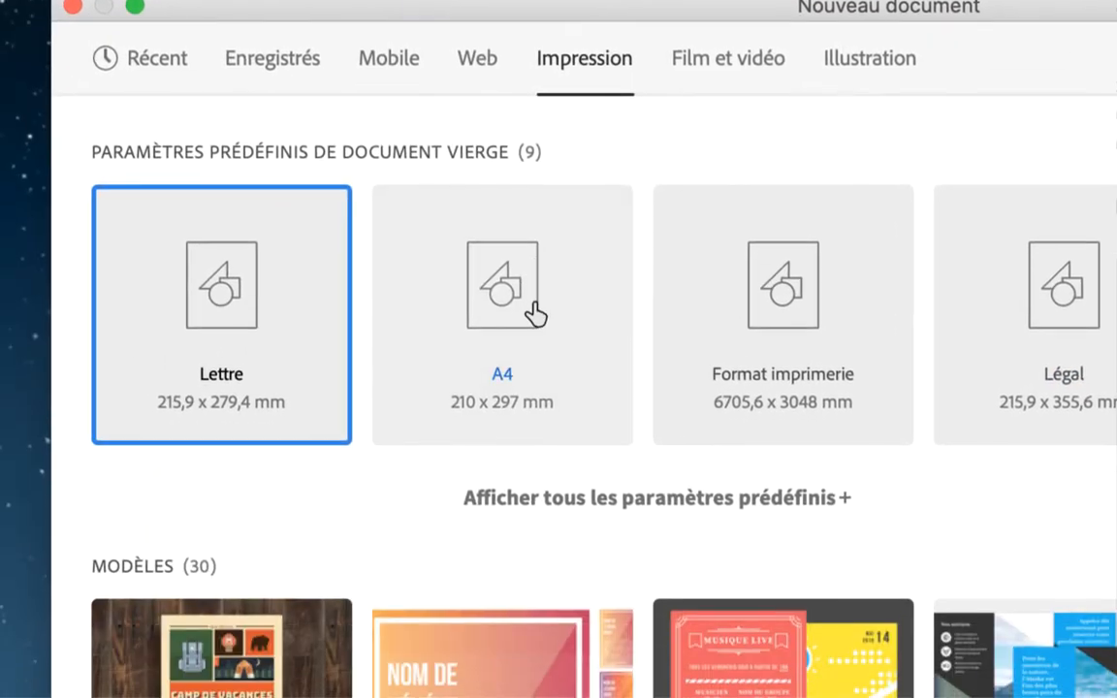
- Create the new document from the A4 preset in landscape orientation with the Couleur RVB colour mode
click(533, 312)
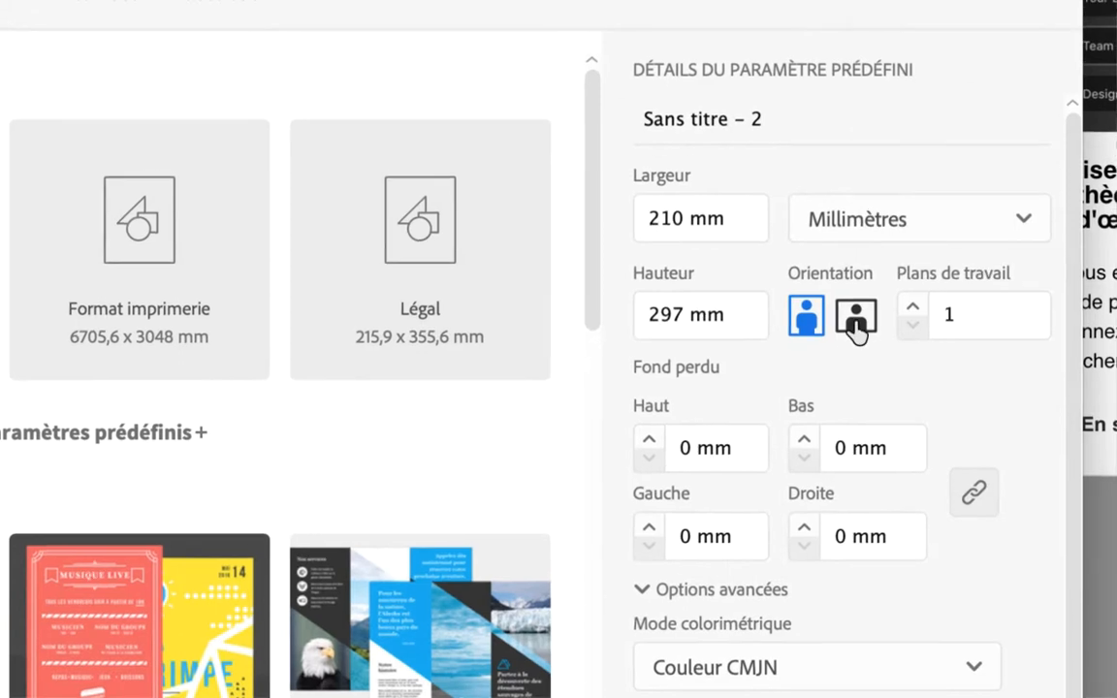
click(855, 325)
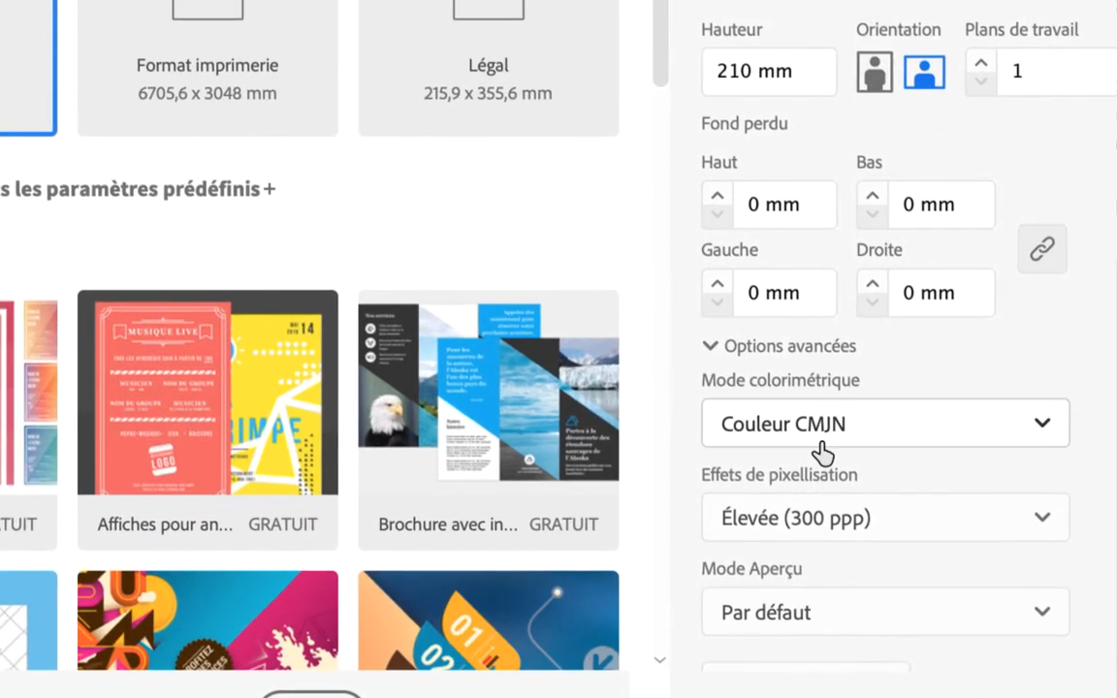
click(822, 452)
click(824, 479)
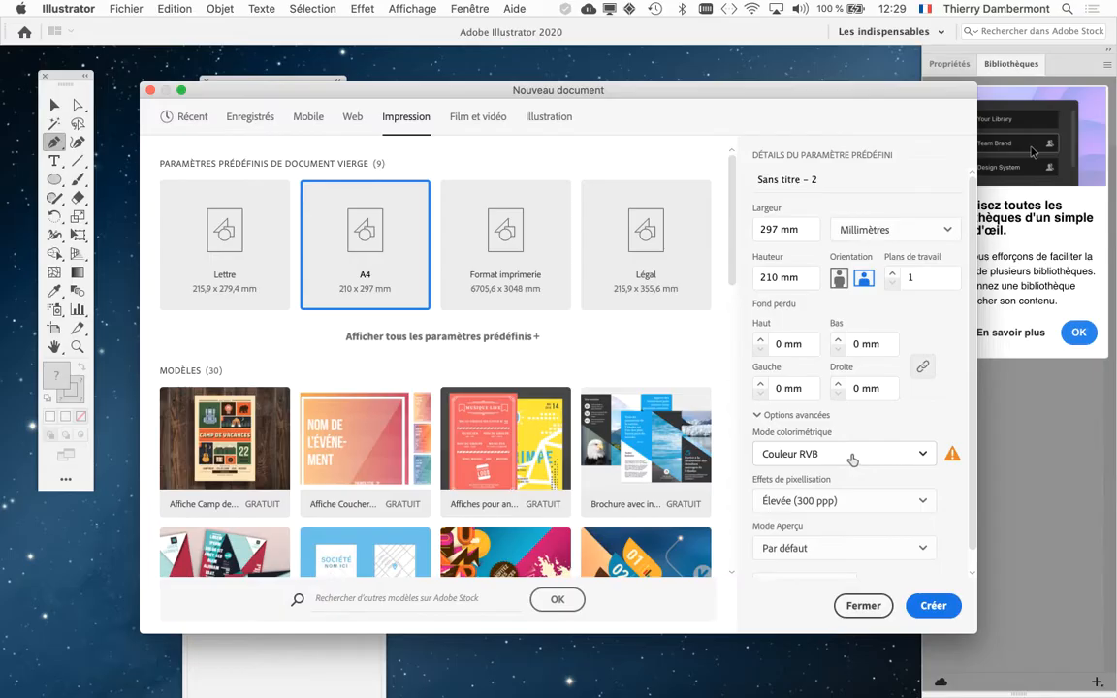
click(931, 605)
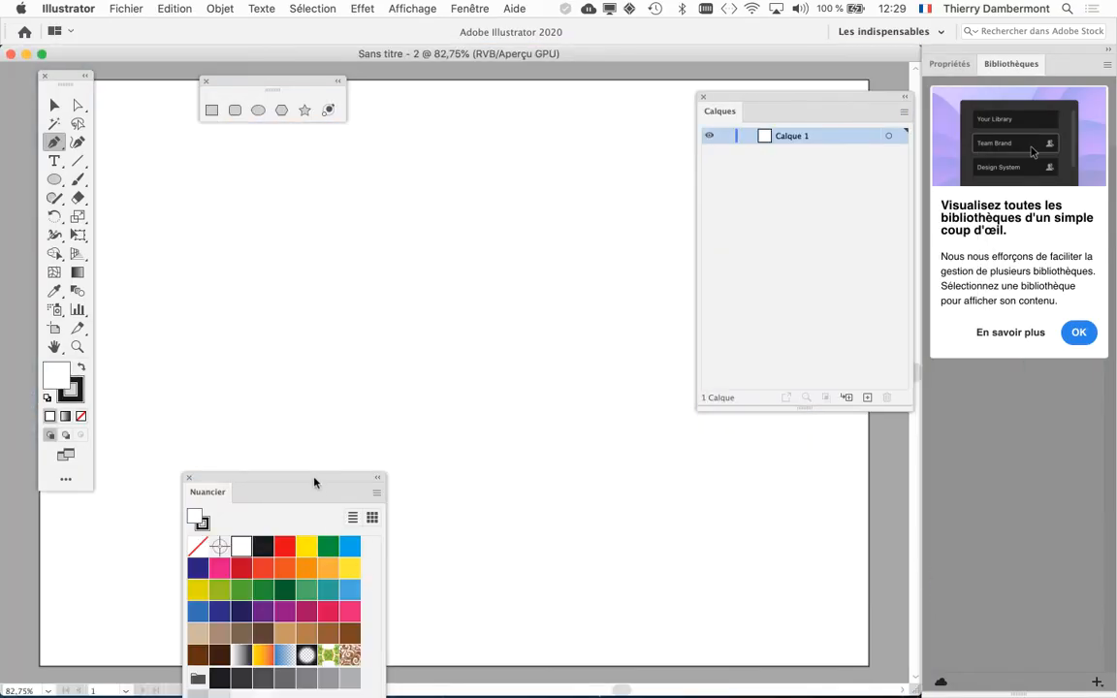
- Move the Nuancier panel up beside the Calques panel and shorten it to fit its colour swatches
drag(313, 480, 617, 123)
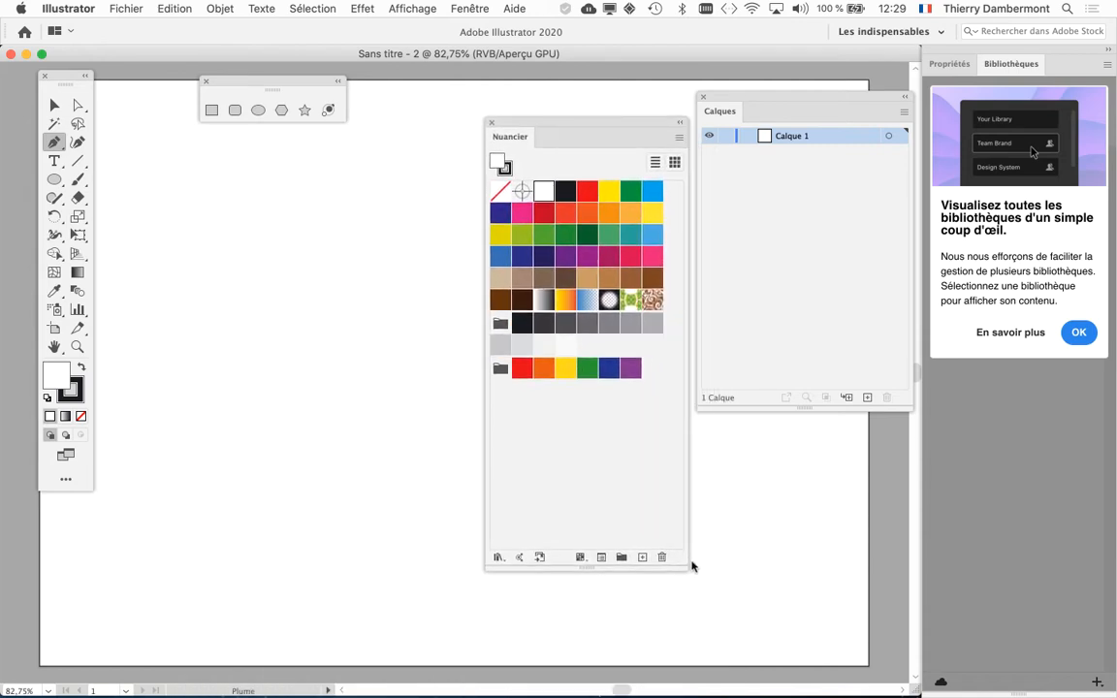
drag(691, 566, 691, 446)
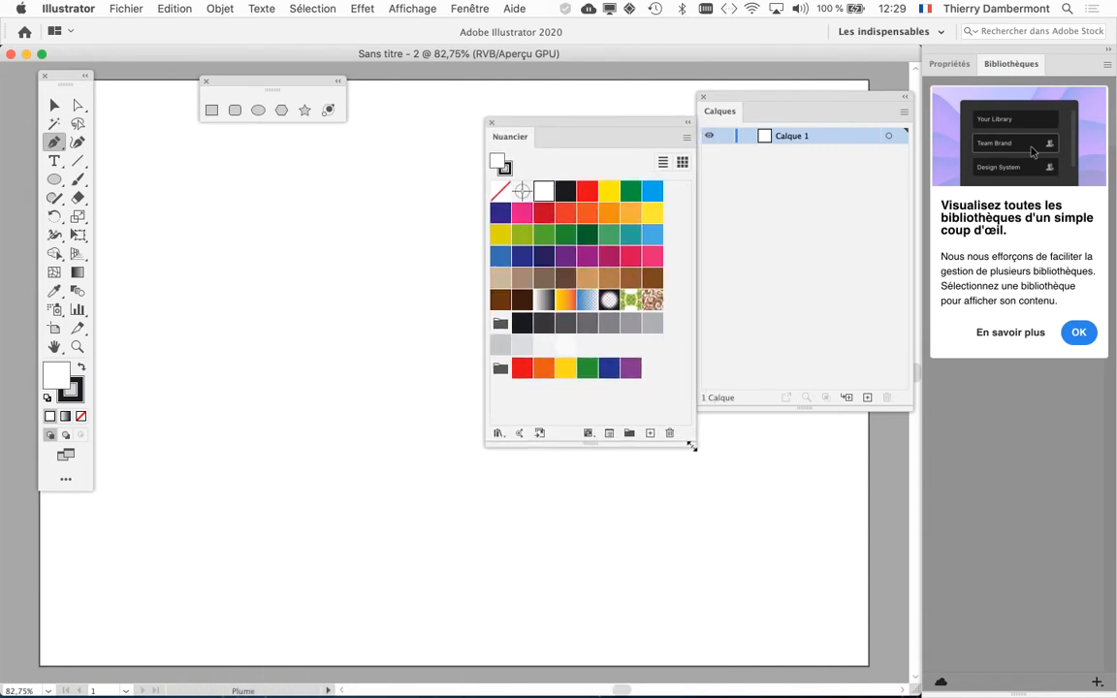
drag(630, 117, 609, 111)
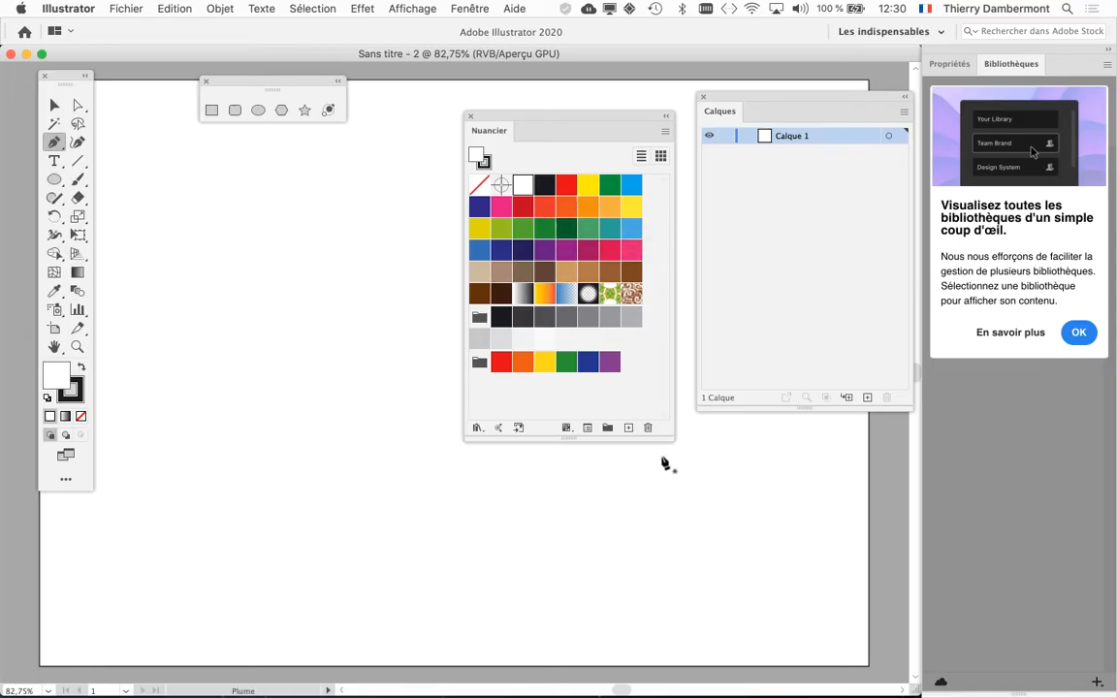
mouse_move(670, 441)
mouse_down()
mouse_move(665, 389)
mouse_move(674, 426)
mouse_up()
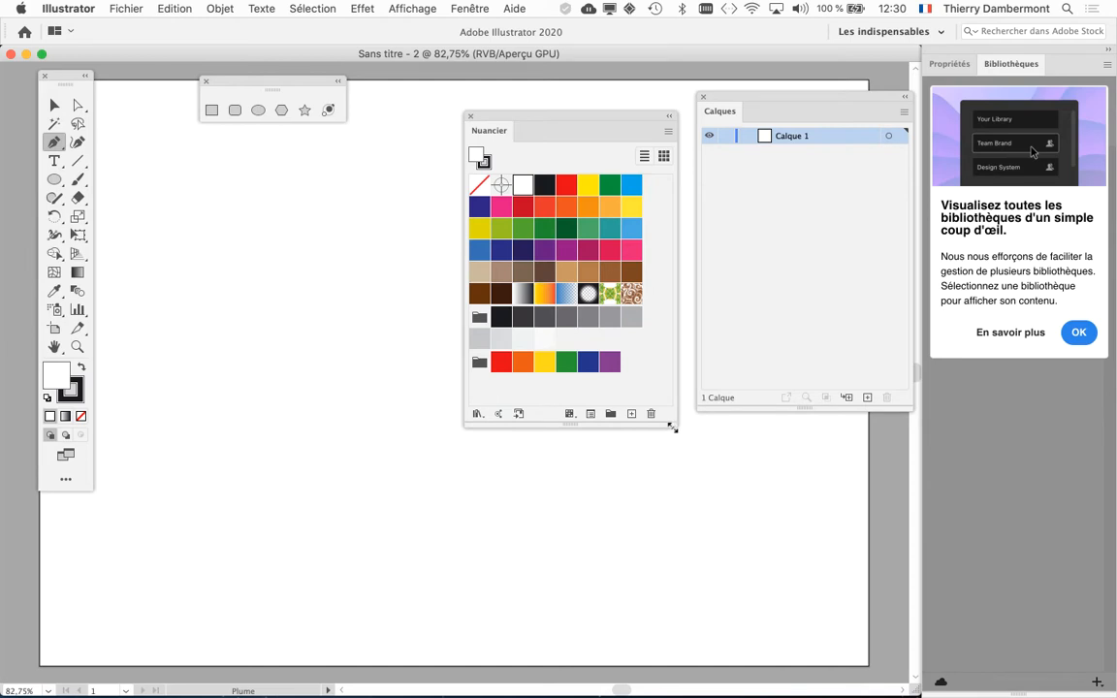
drag(548, 115, 670, 210)
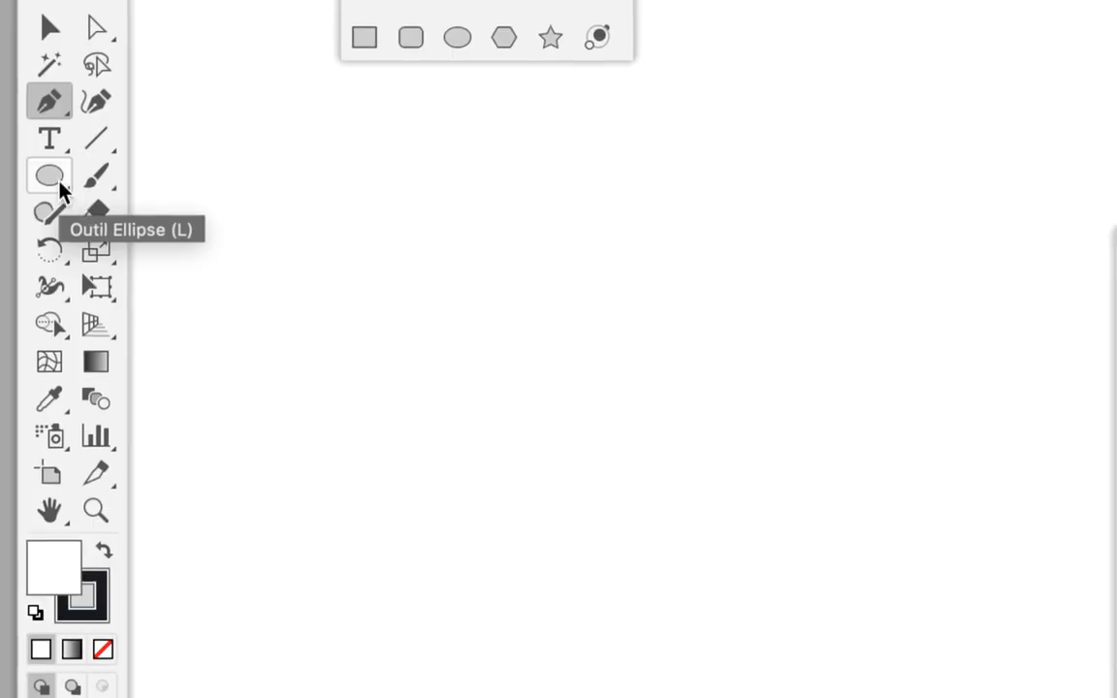
- Activate the Ellipse tool and detach the shape tools as a floating panel over the artboard
click(59, 186)
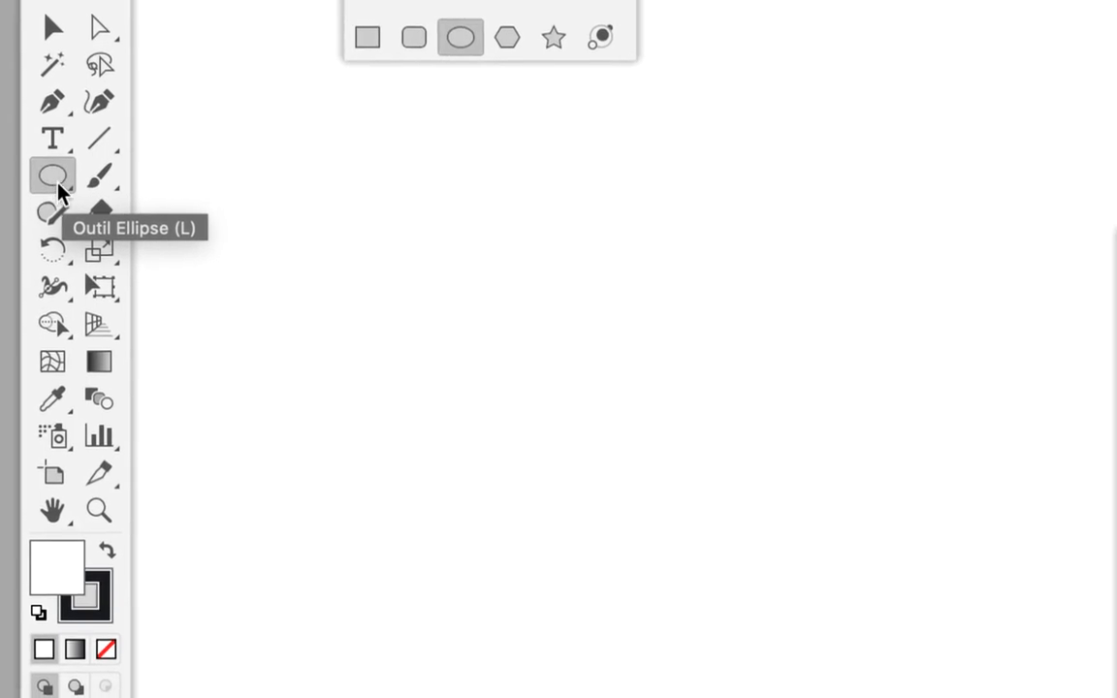
click(59, 186)
click(175, 195)
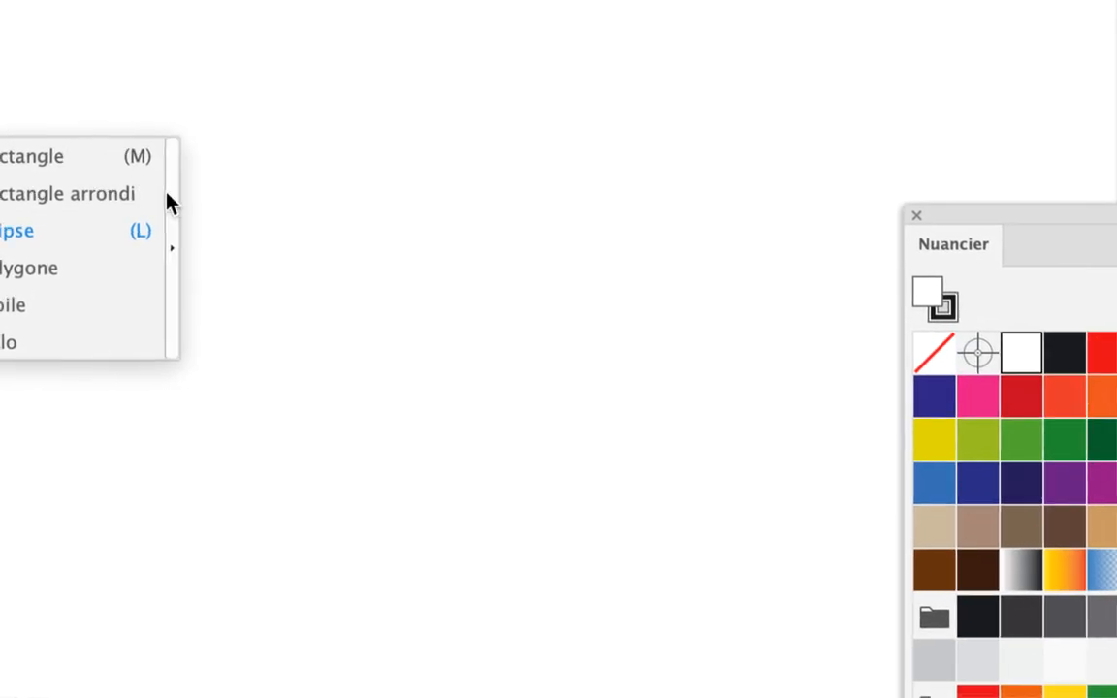
drag(78, 187, 215, 153)
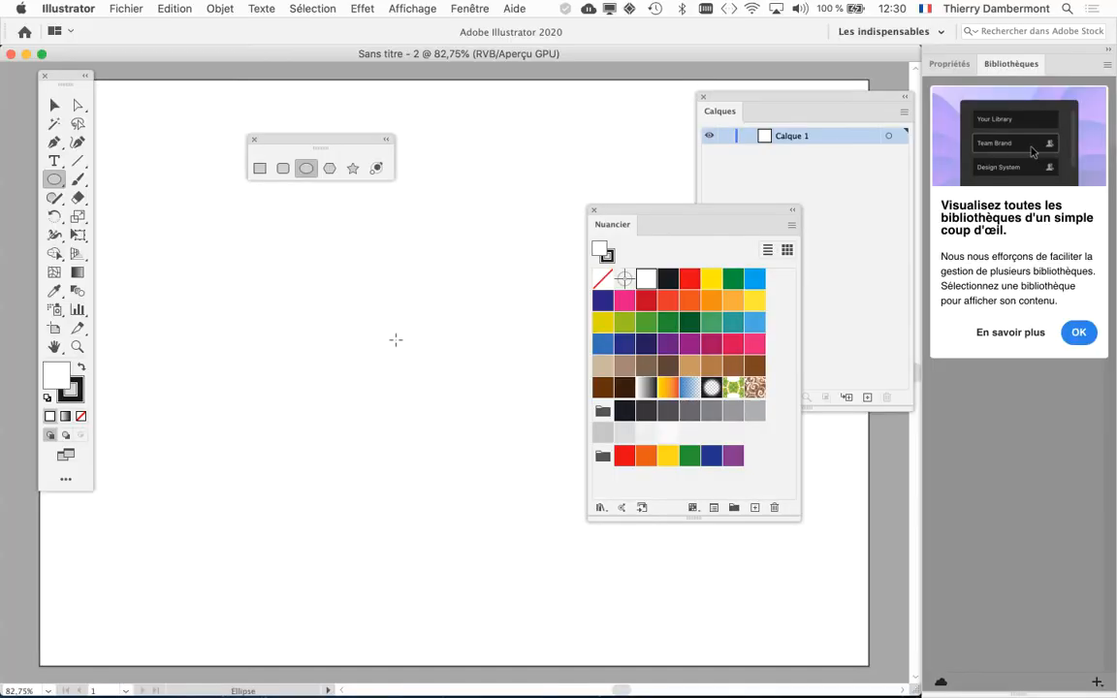
- Draw a circle in the upper-left area of the artboard and move the Nuancier panel between it and the Calques panel
drag(188, 241, 305, 325)
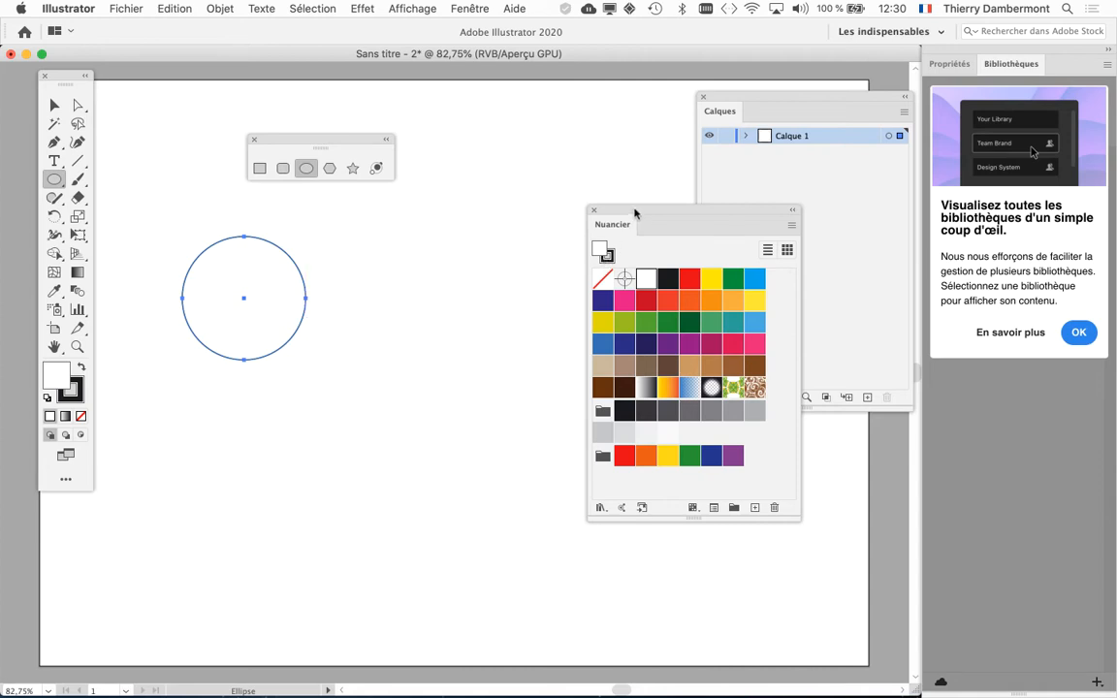
drag(635, 212, 451, 195)
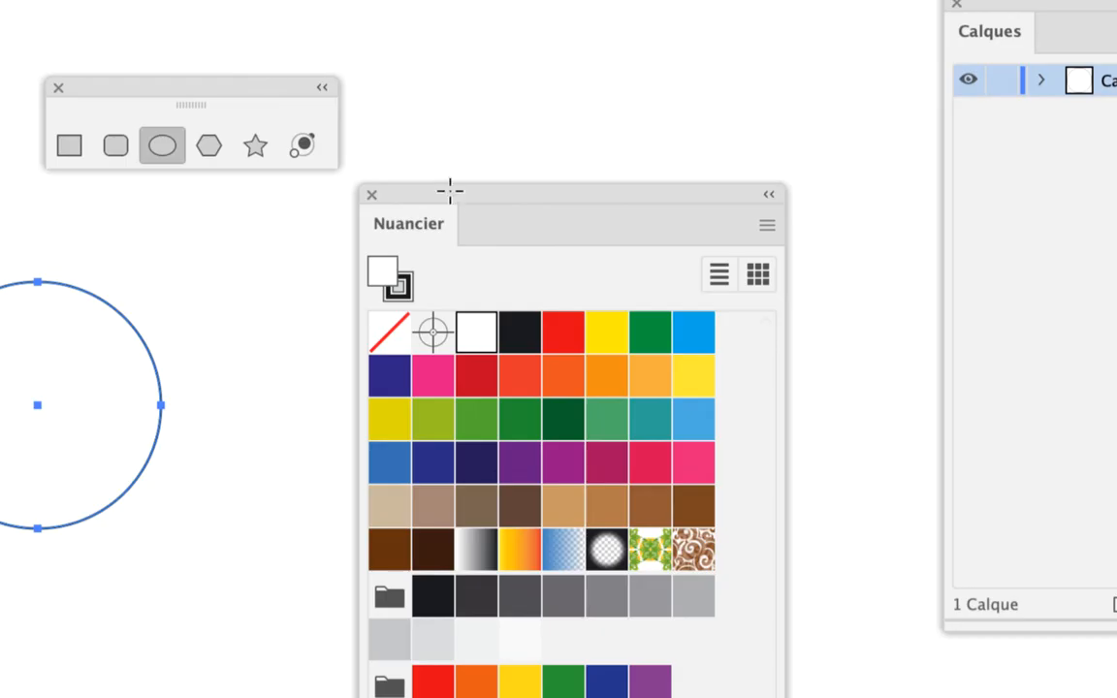
drag(452, 194, 473, 17)
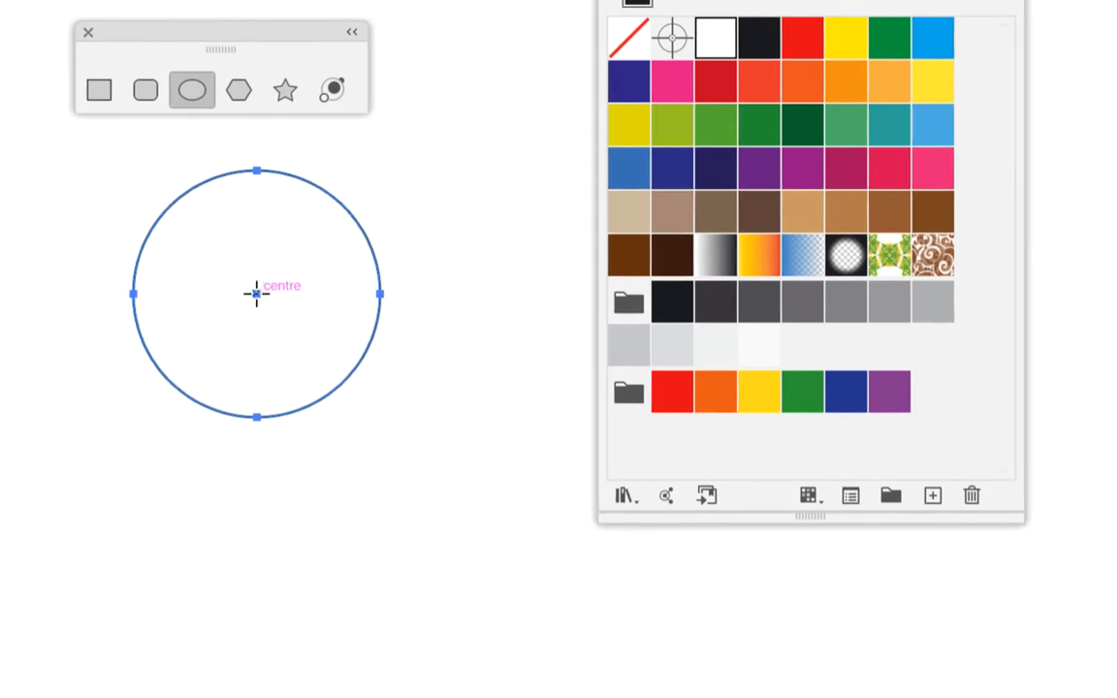
- Draw a smaller concentric circle outward from the first circle's centre, a little under half its diameter
drag(256, 293, 351, 374)
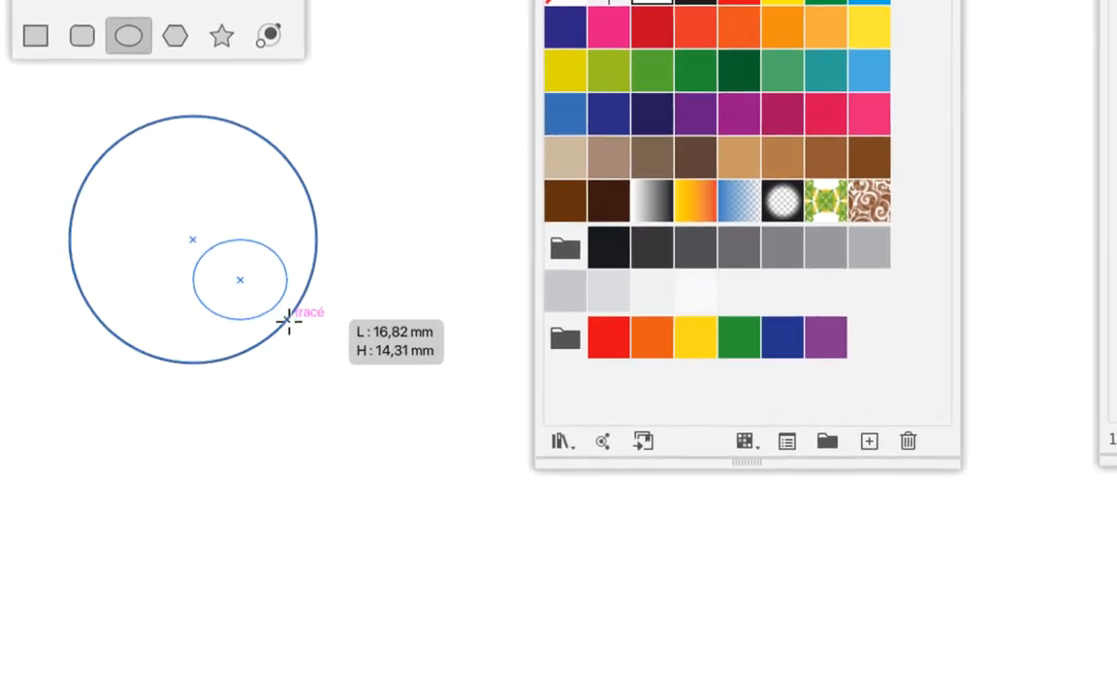
mouse_move(289, 320)
mouse_down()
mouse_move(292, 352)
mouse_move(311, 357)
mouse_move(279, 319)
mouse_move(317, 344)
mouse_move(201, 241)
mouse_move(275, 307)
mouse_up()
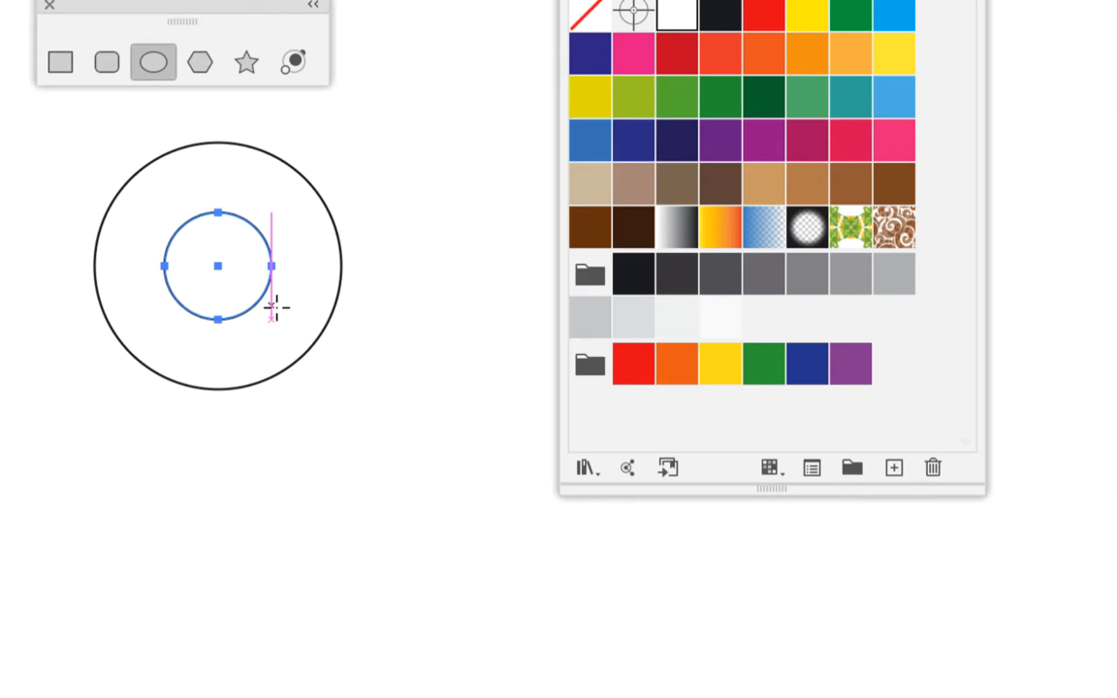
- Draw a third, smallest concentric circle from the shared centre, about a third of the second circle's diameter
scroll(141, 243, up, 3)
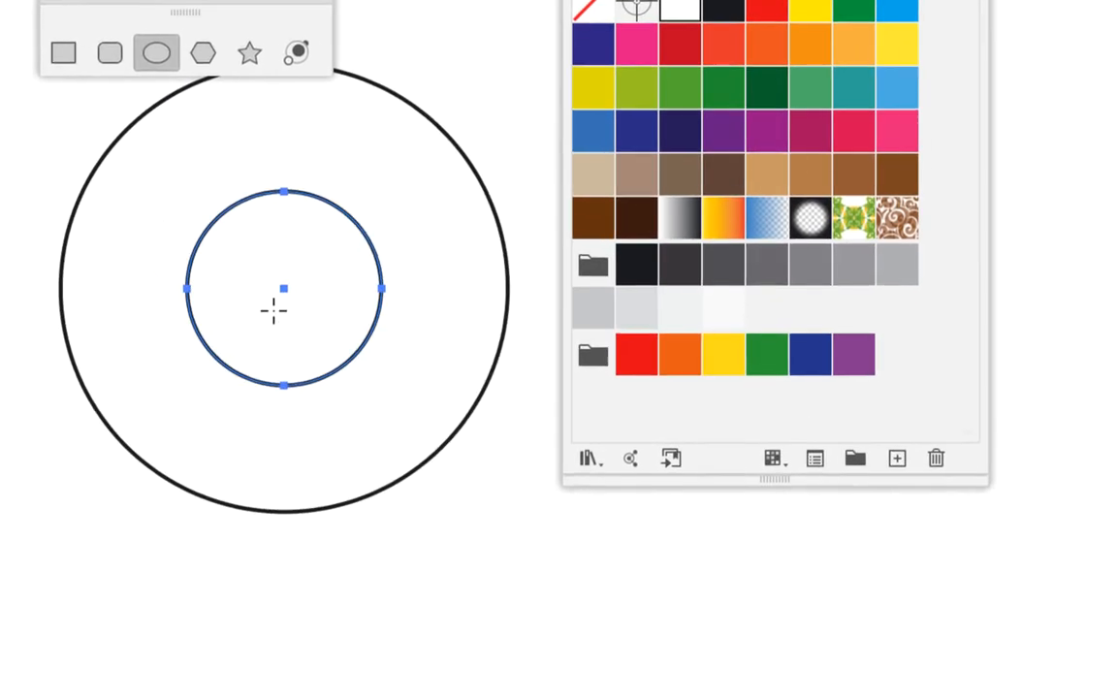
drag(277, 304, 423, 251)
drag(326, 284, 167, 284)
mouse_move(260, 295)
mouse_down()
mouse_move(279, 302)
mouse_move(261, 300)
mouse_up()
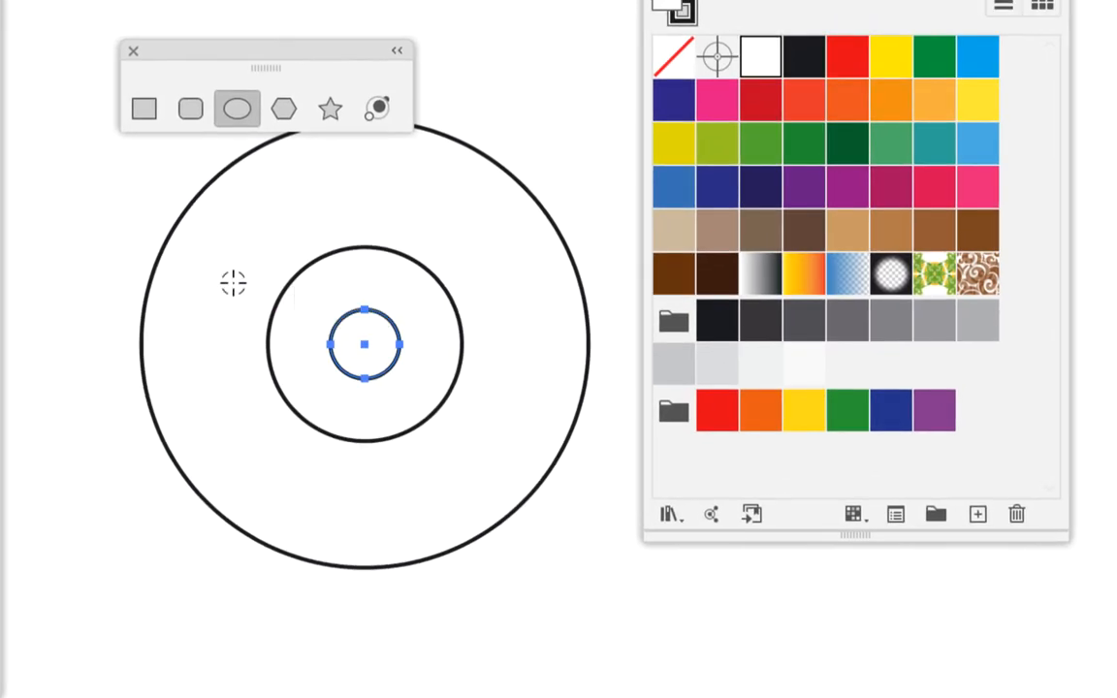
scroll(286, 281, down, 3)
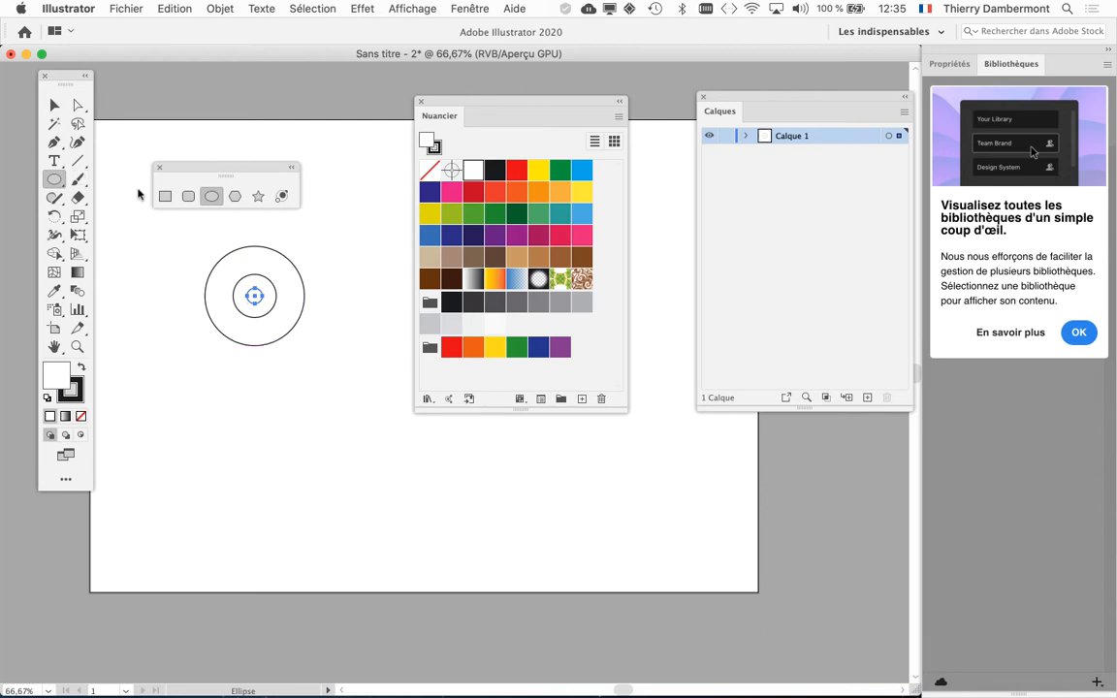
- Draw three concentric squares below the circles with the Rectangle tool, each smaller one outward from the large square's centre
click(165, 196)
drag(200, 387, 302, 500)
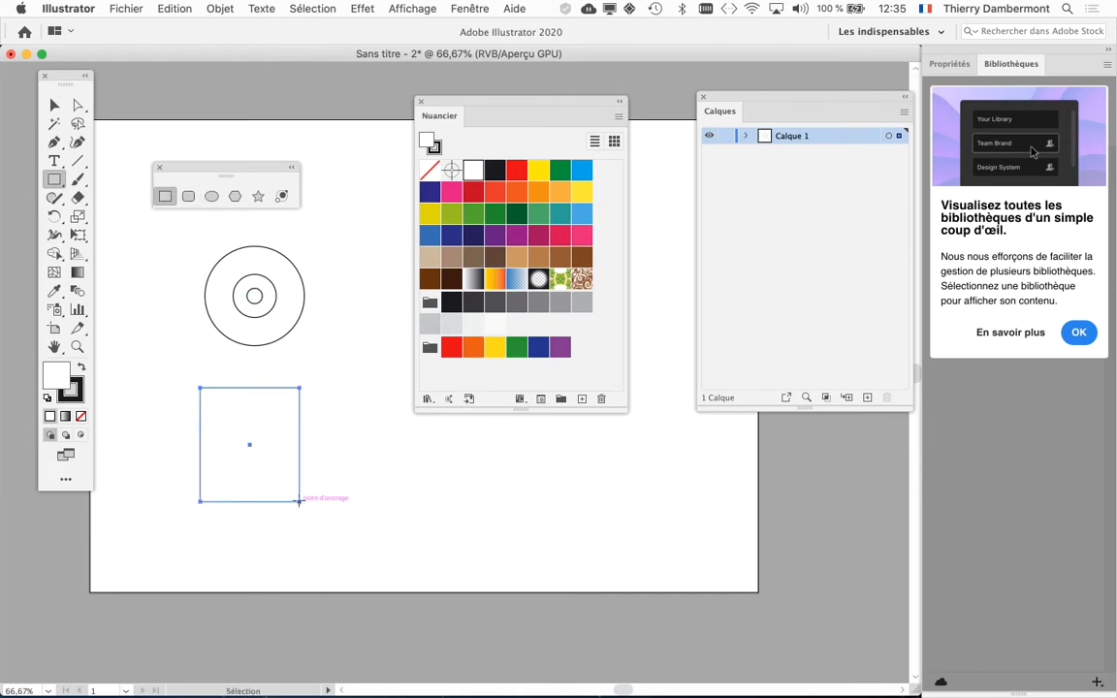
key(super+z)
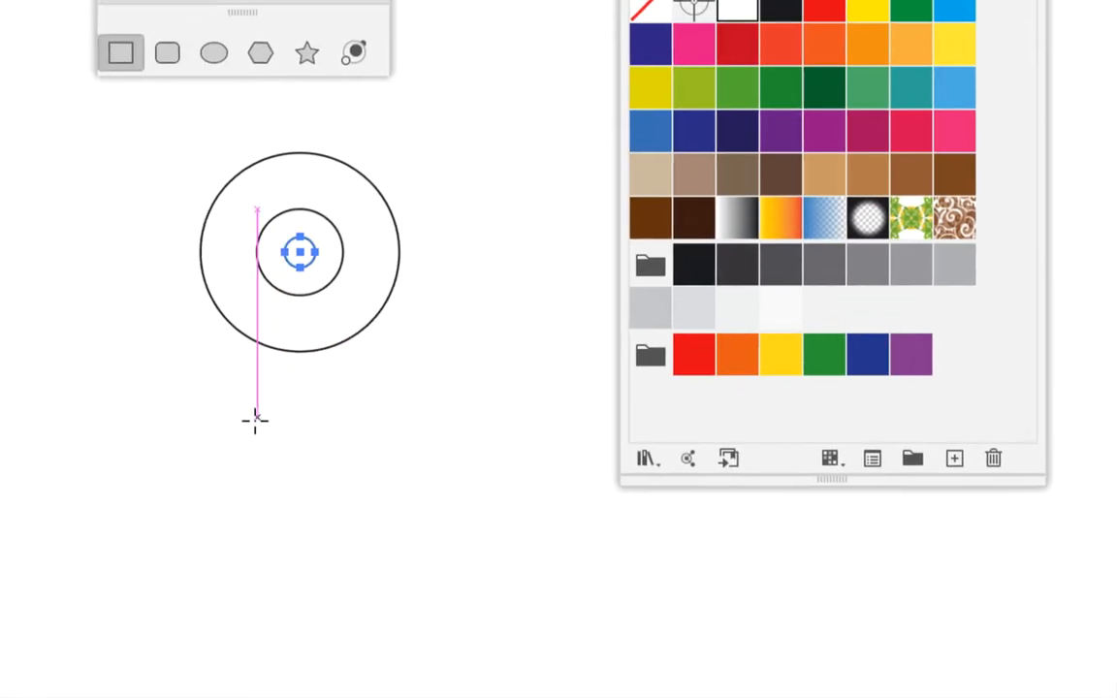
drag(232, 388, 343, 476)
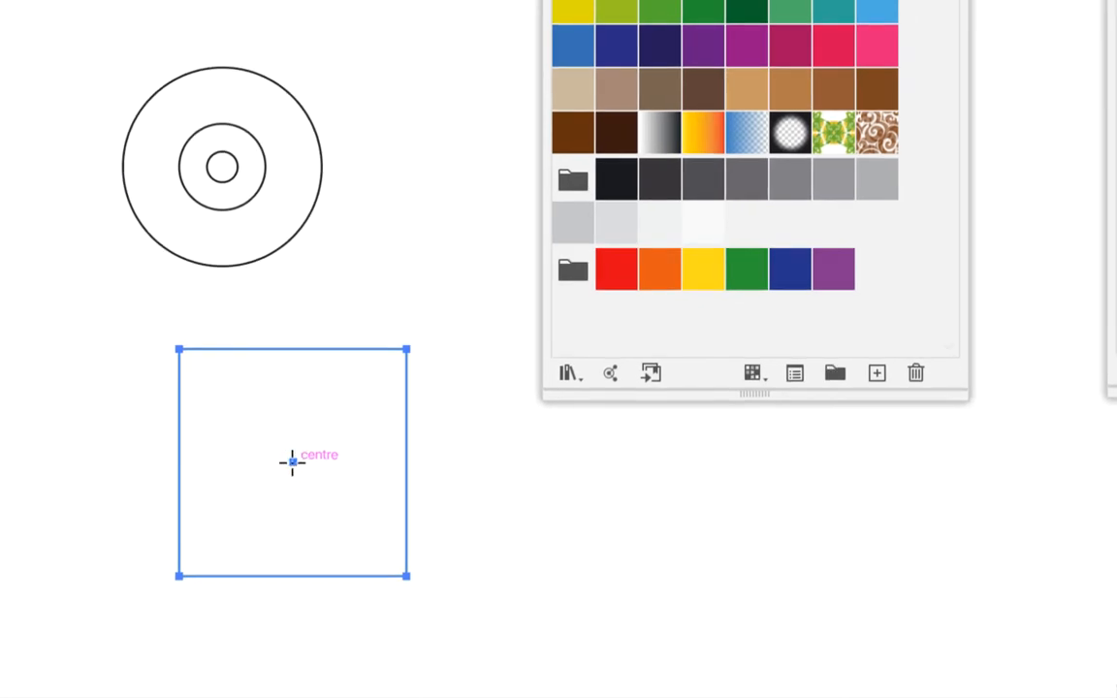
mouse_move(221, 419)
mouse_down()
mouse_move(266, 478)
mouse_move(311, 474)
mouse_move(298, 468)
mouse_up()
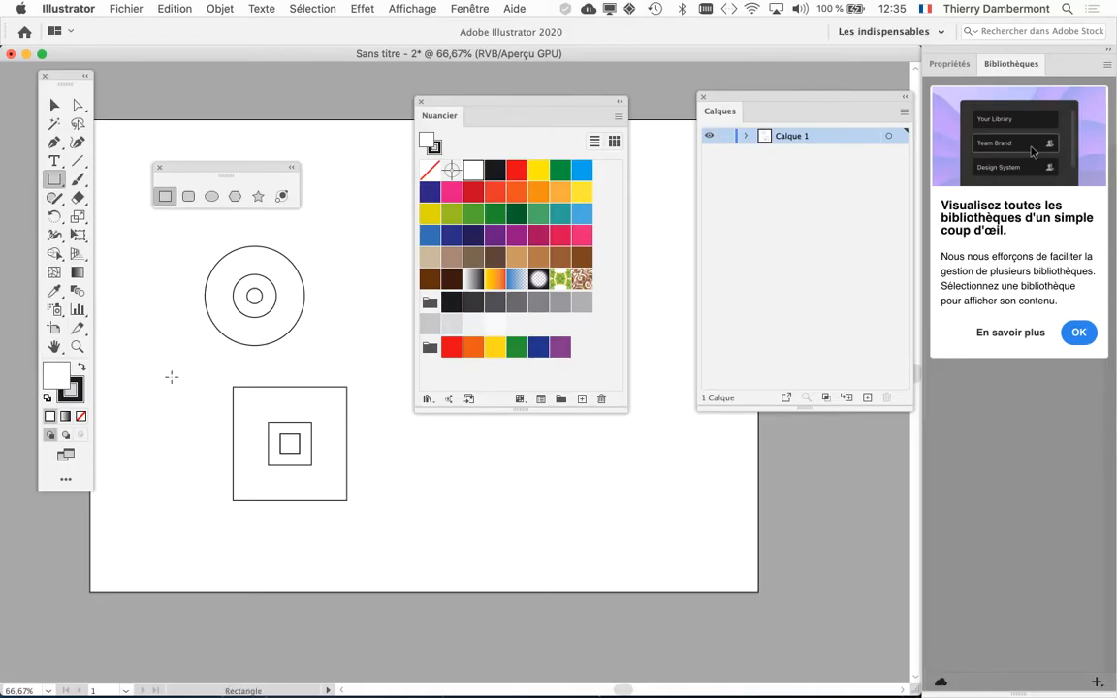
- Move the Calques panel off the artboard and shift the Nuancier panel towards the artboard's right edge
drag(728, 104, 830, 300)
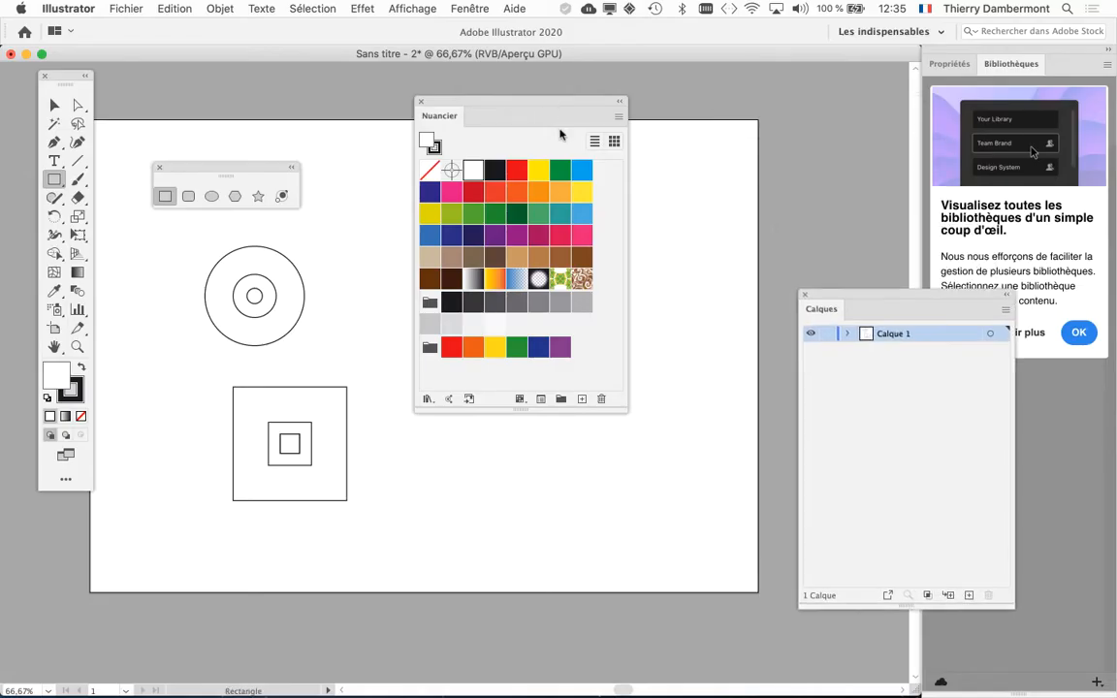
drag(559, 102, 622, 94)
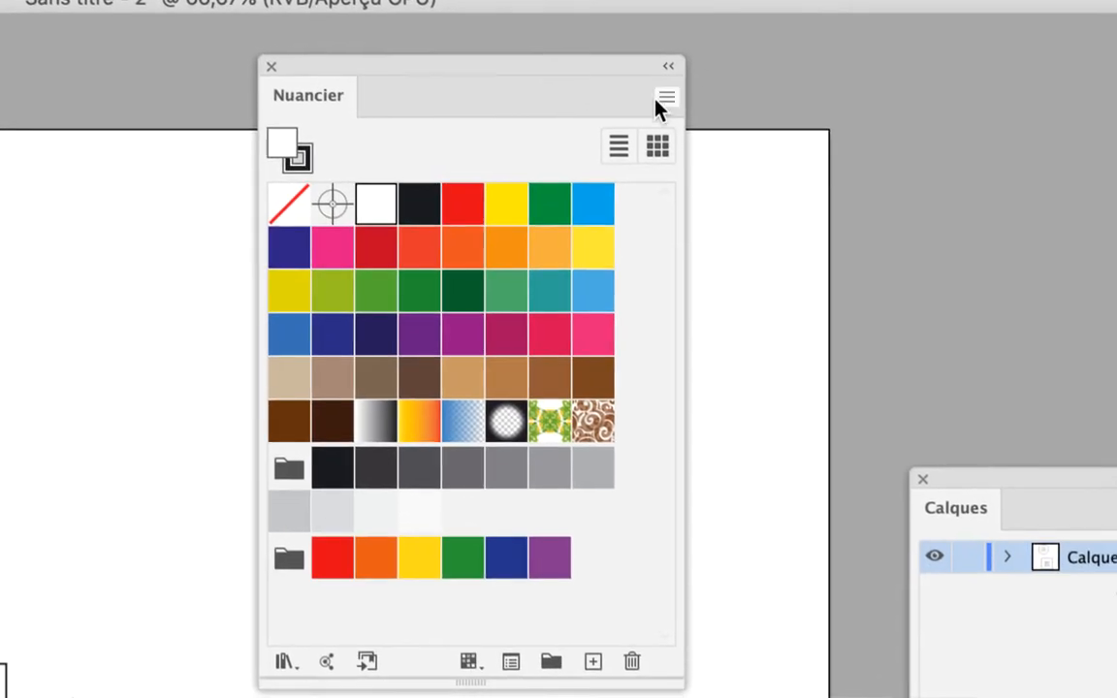
- Start a new global swatch of type Couleur quadri in RVB colour mode
click(659, 99)
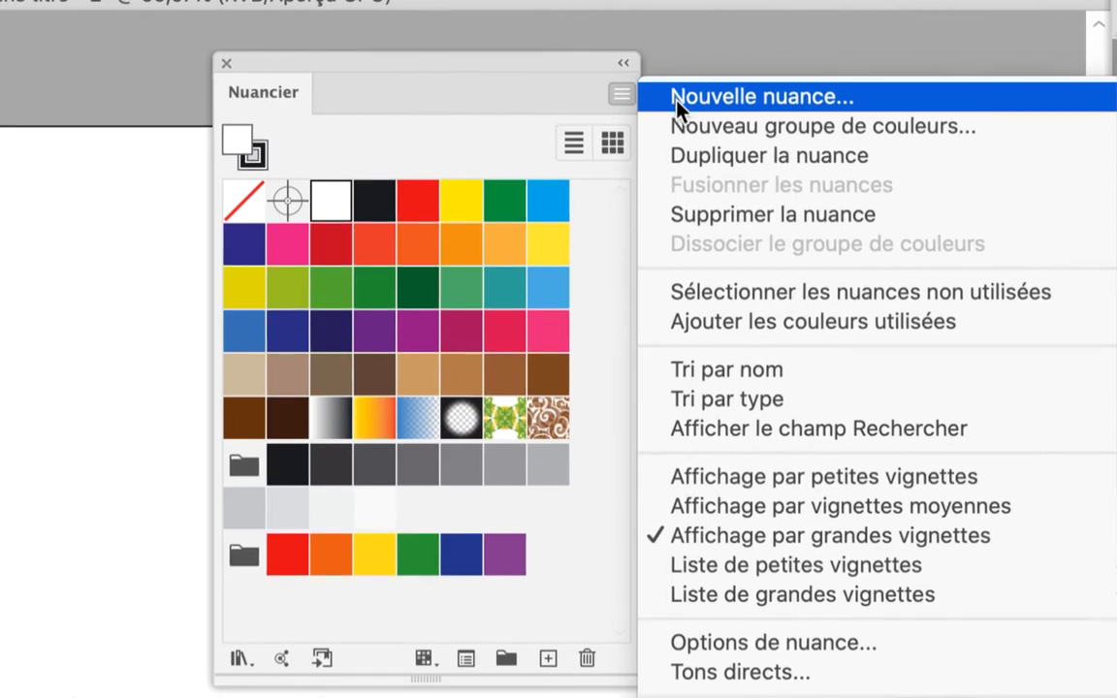
click(679, 99)
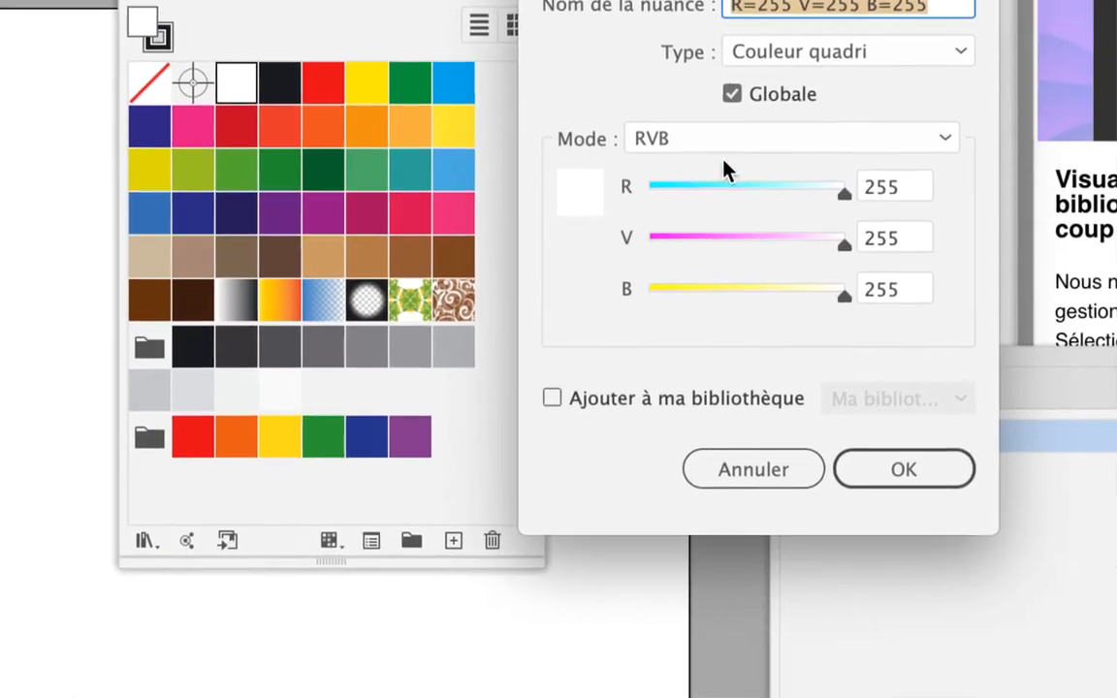
click(722, 141)
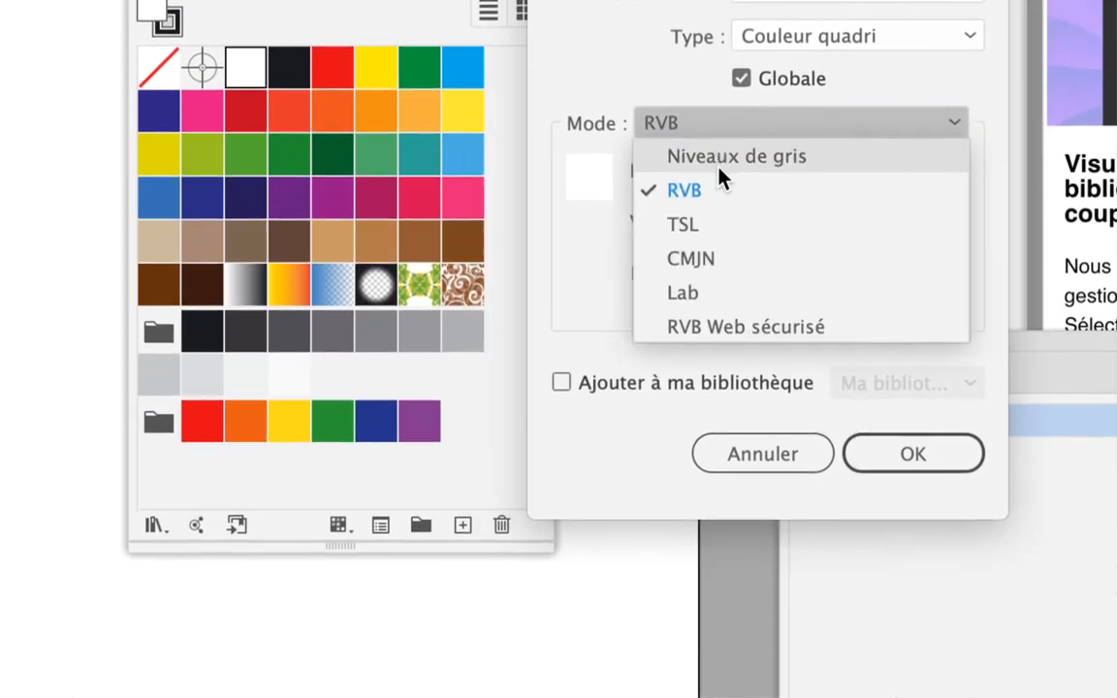
click(722, 192)
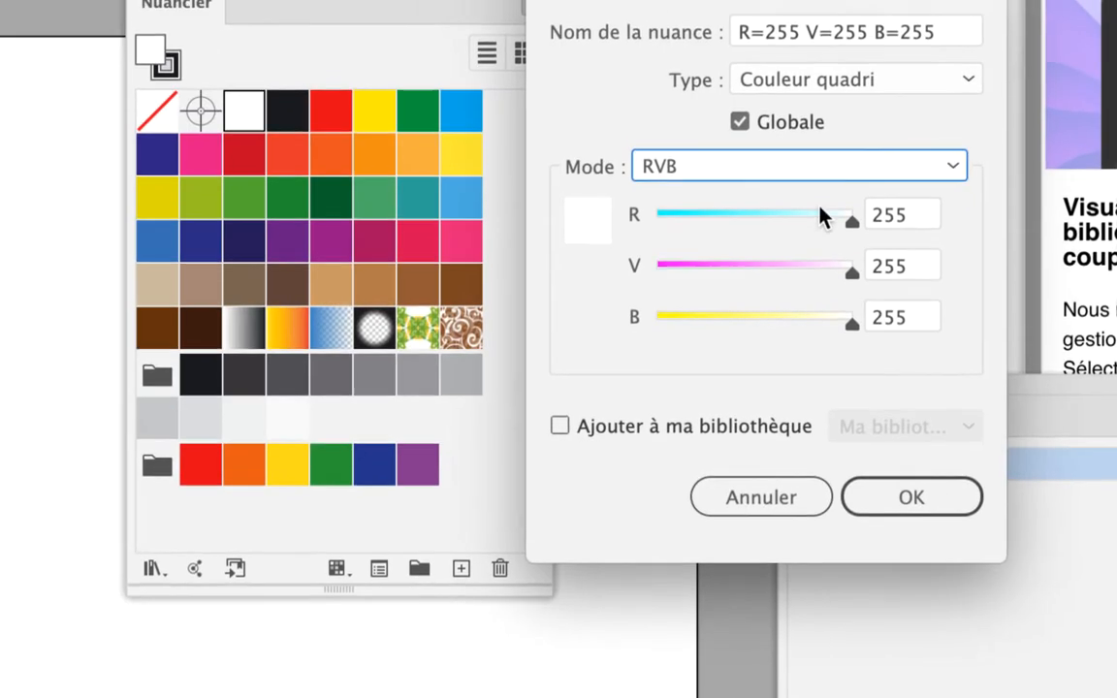
- Try different RVB mixes for the new swatch, such as 42/255/210, 17/13/210 and 255/0/255
click(691, 215)
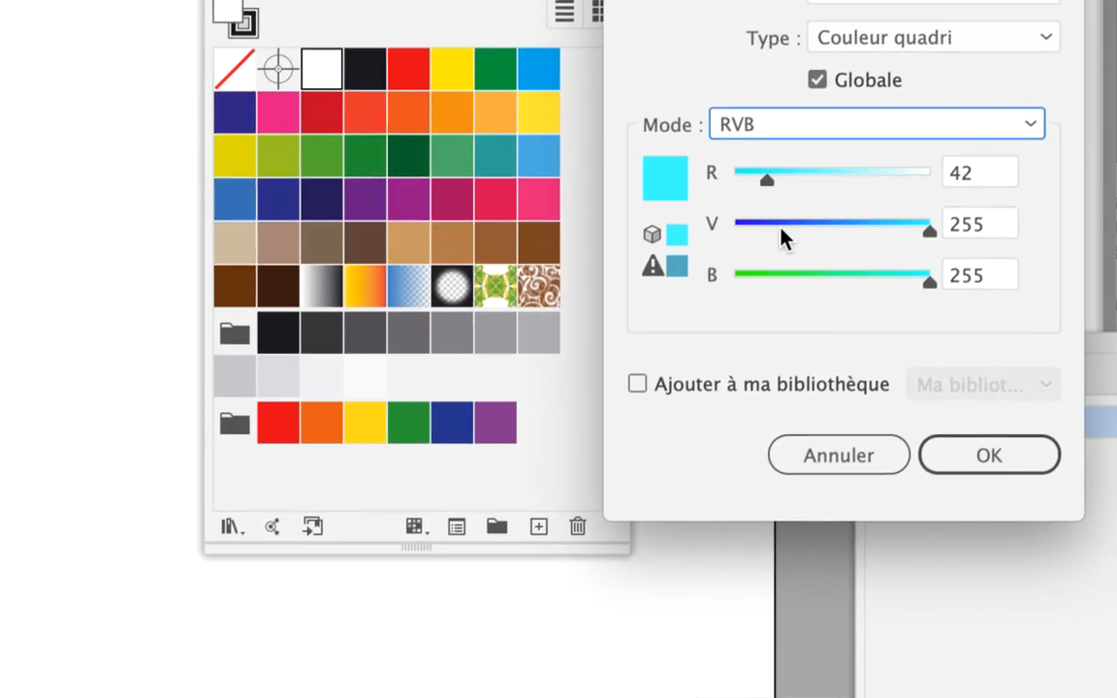
drag(780, 281, 872, 272)
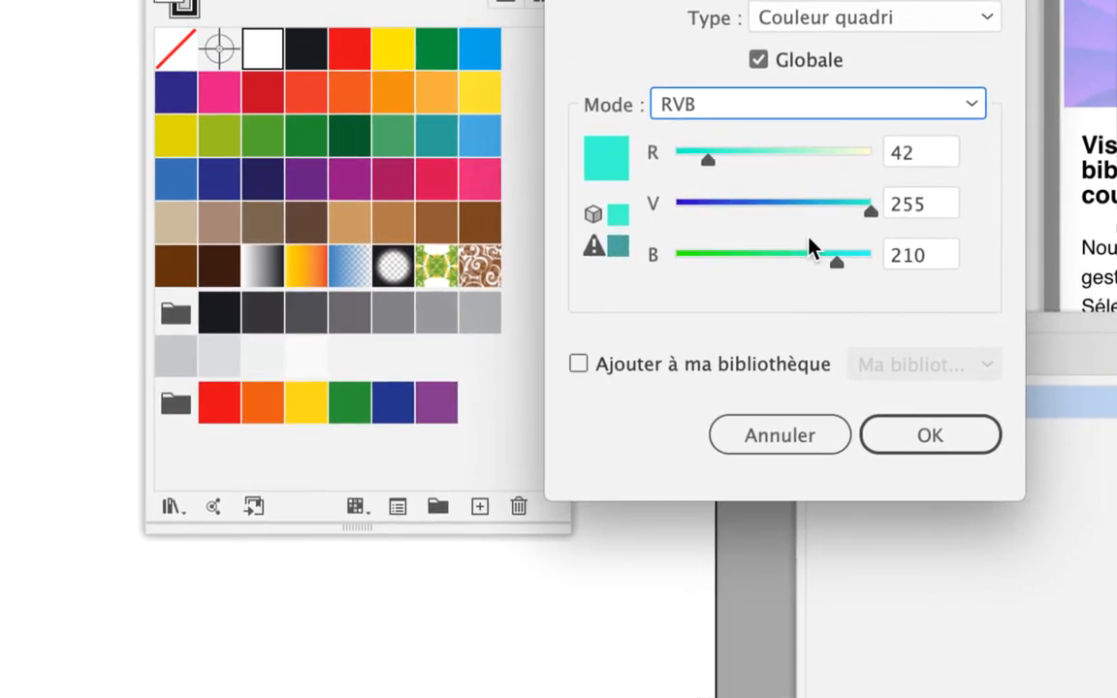
drag(810, 160, 734, 161)
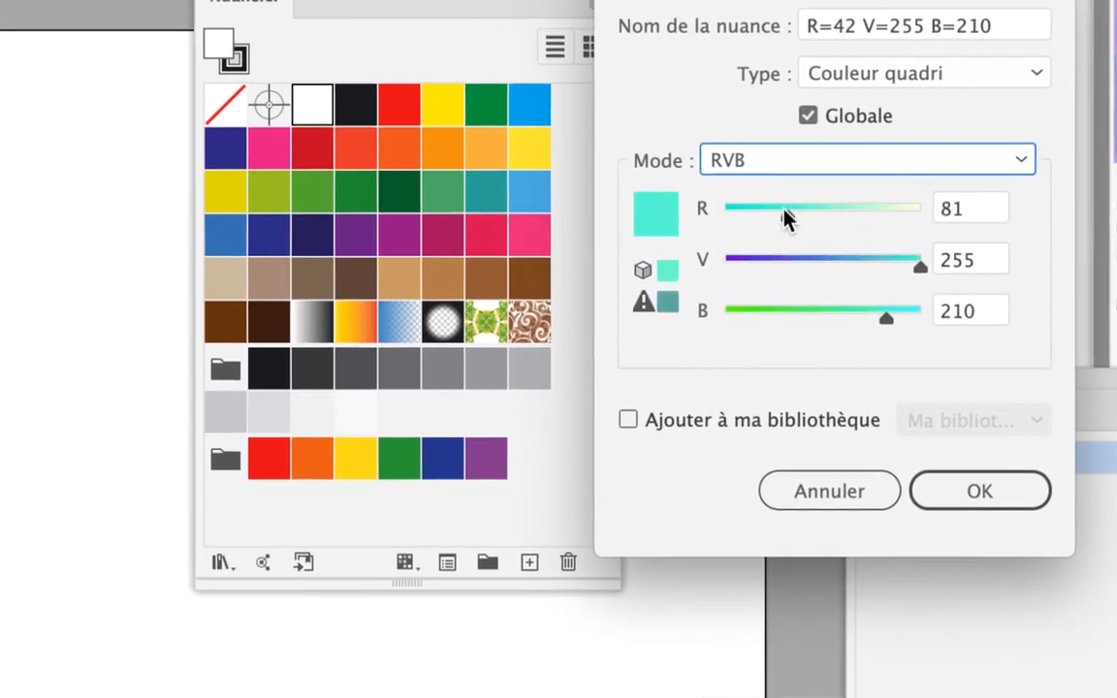
drag(785, 219, 738, 218)
drag(838, 260, 646, 258)
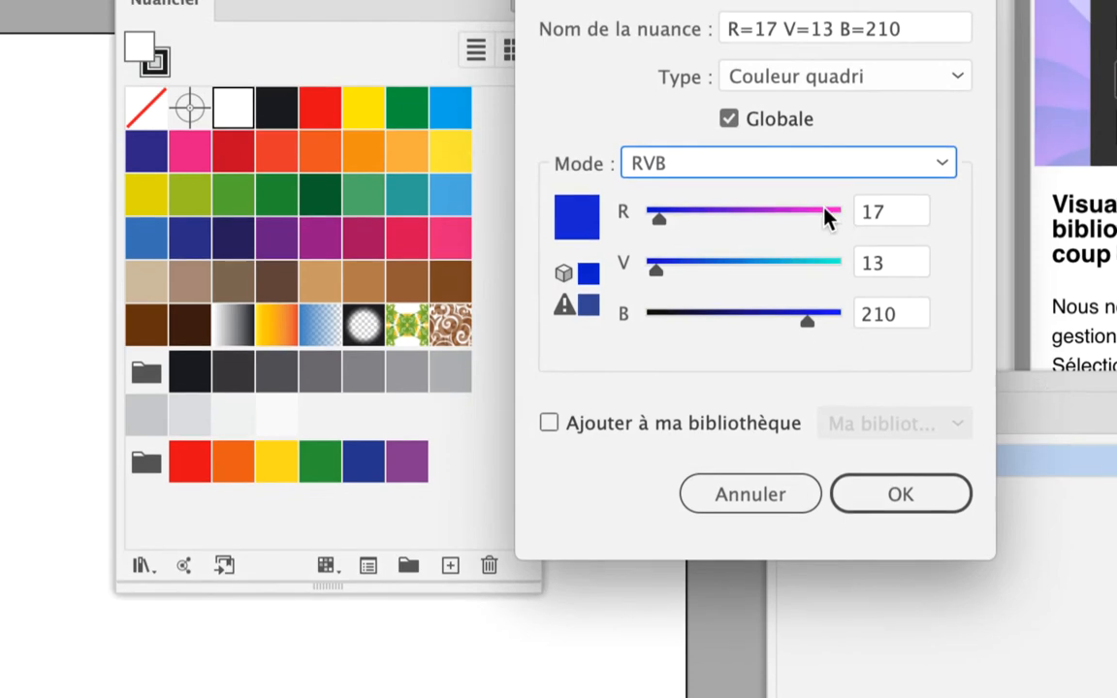
click(851, 197)
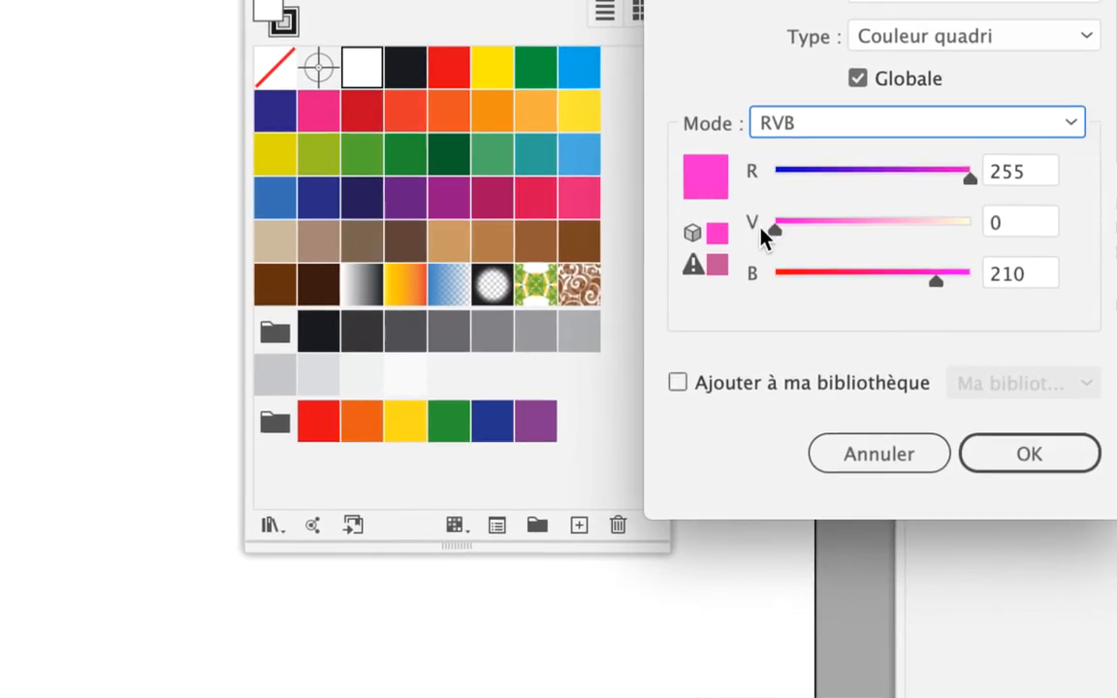
drag(935, 281, 1010, 260)
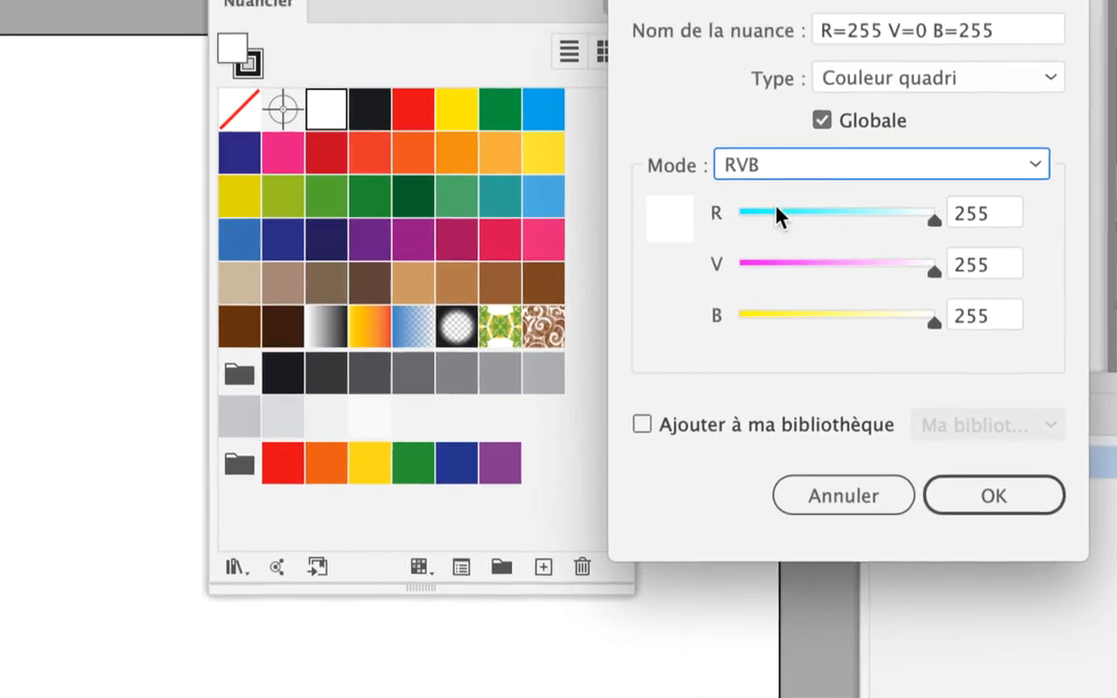
- Set the new swatch to R=0, V=255, B=0 and create it as a global green
drag(763, 221, 726, 226)
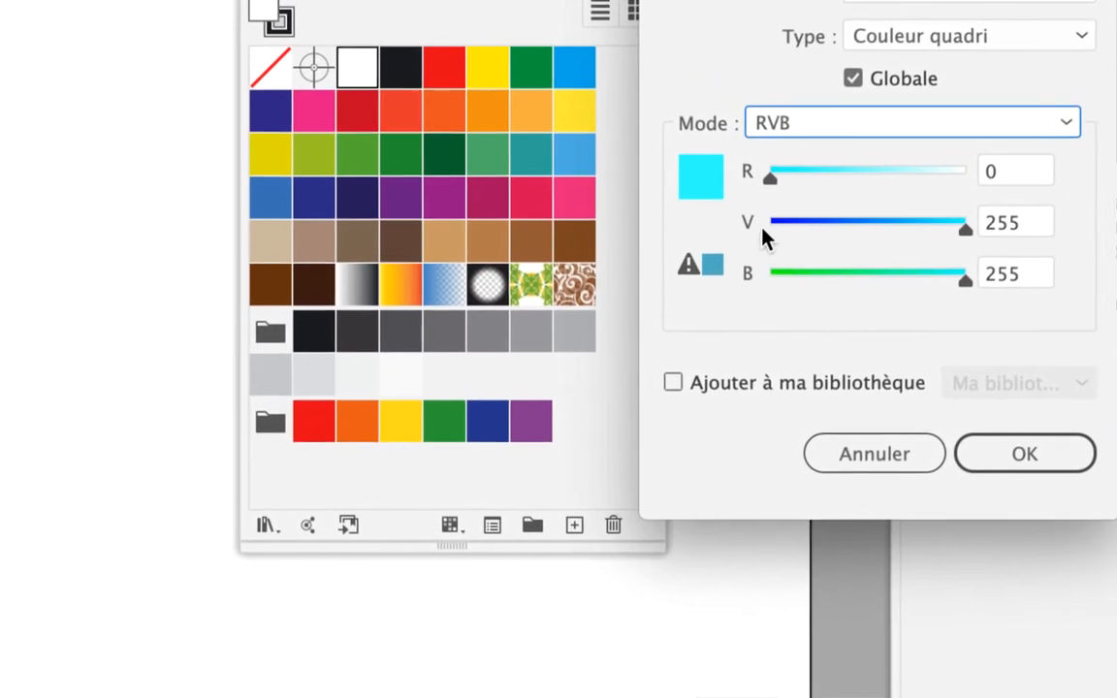
drag(800, 277, 770, 280)
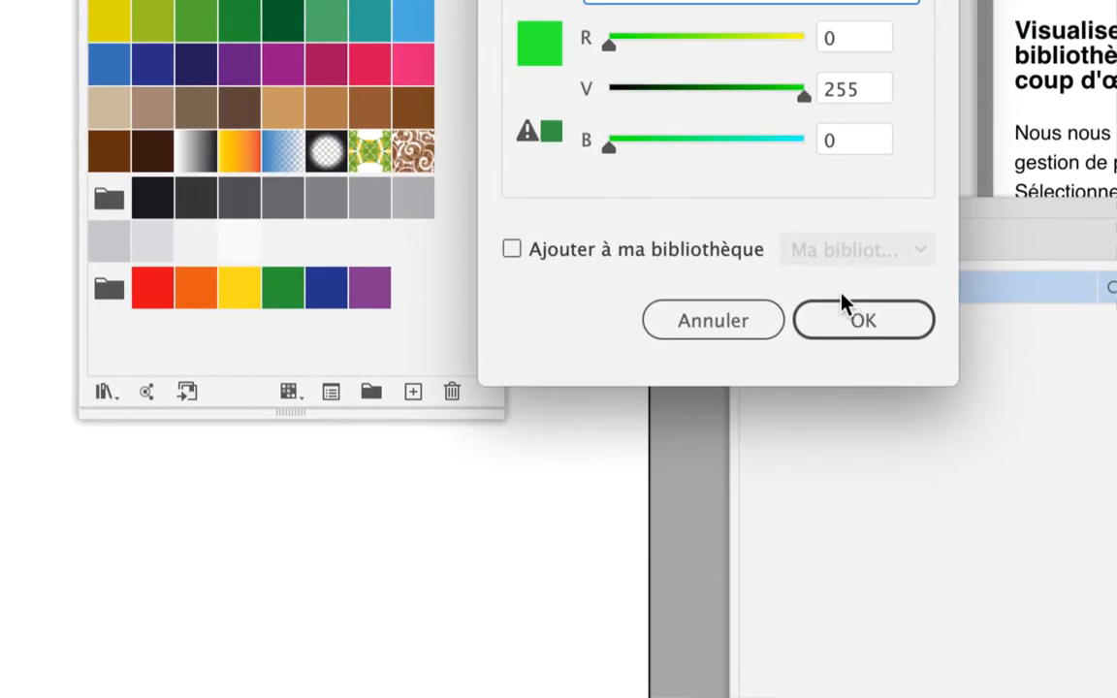
click(842, 304)
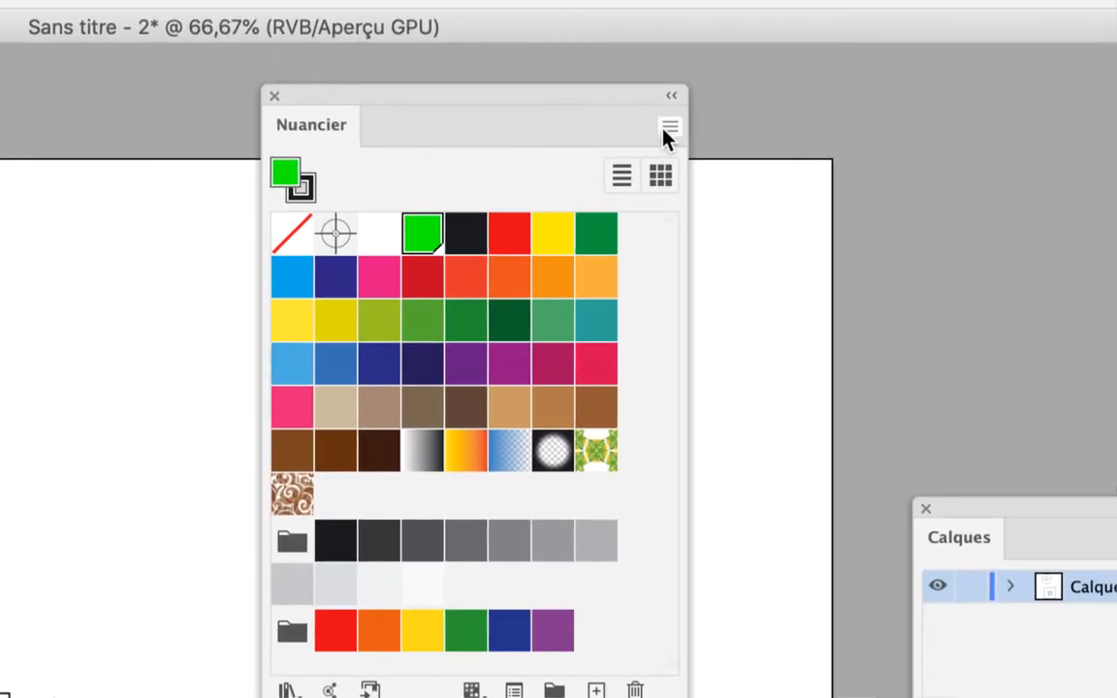
- Create a non-global cyan swatch with the values R=0, V=255, B=255
click(668, 129)
click(675, 133)
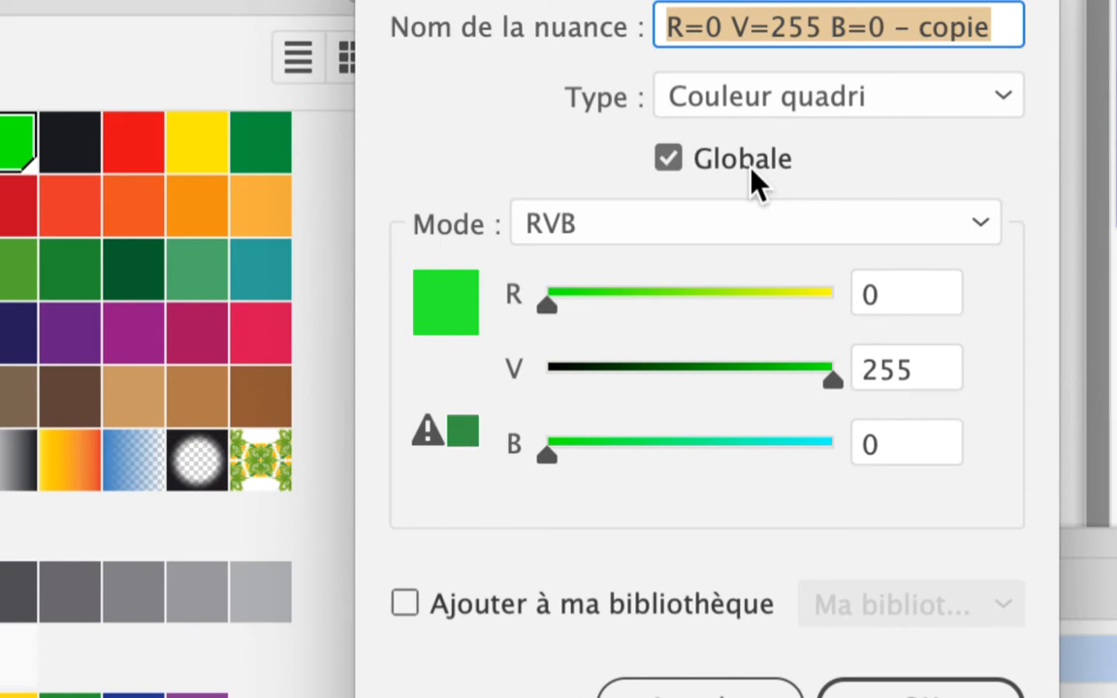
click(751, 168)
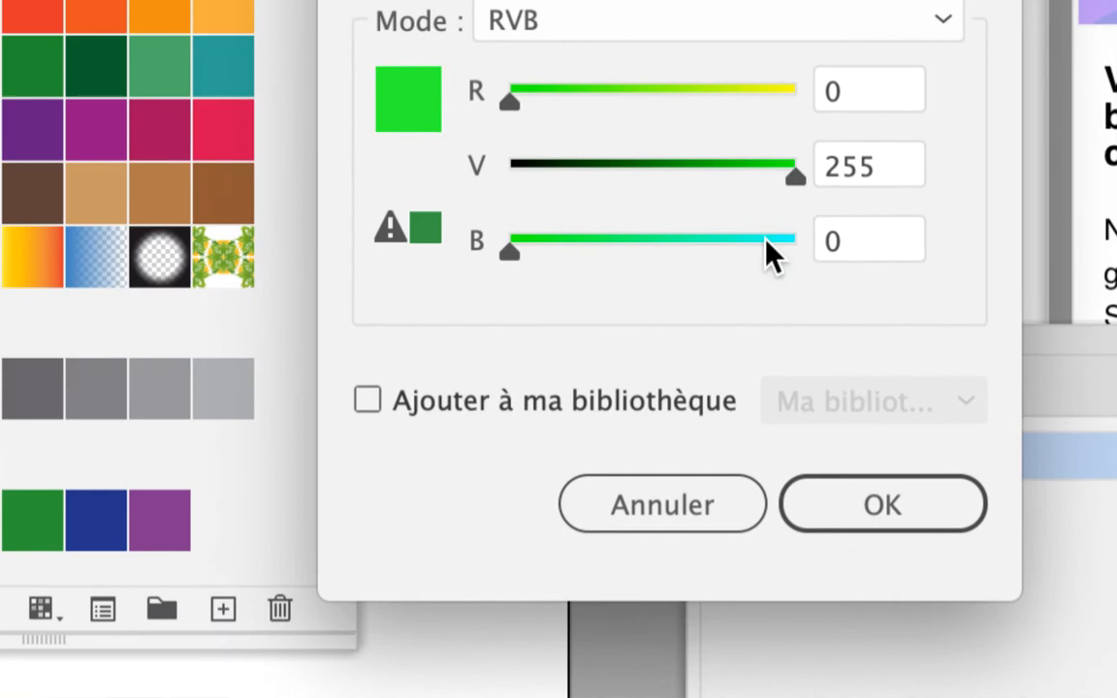
click(819, 444)
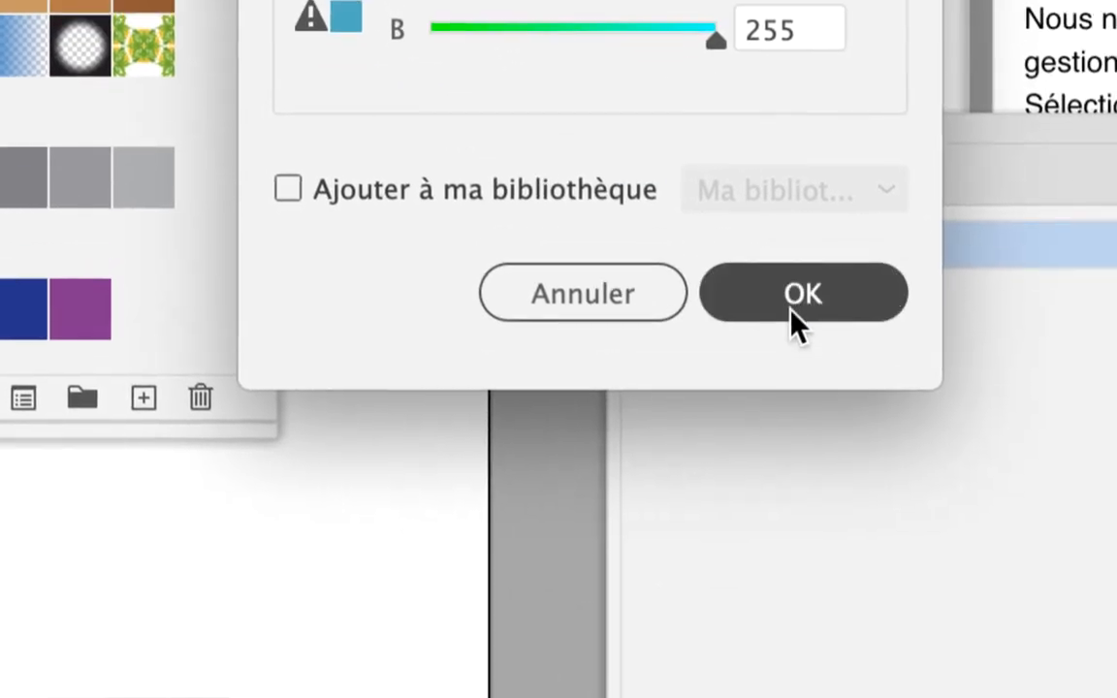
click(933, 540)
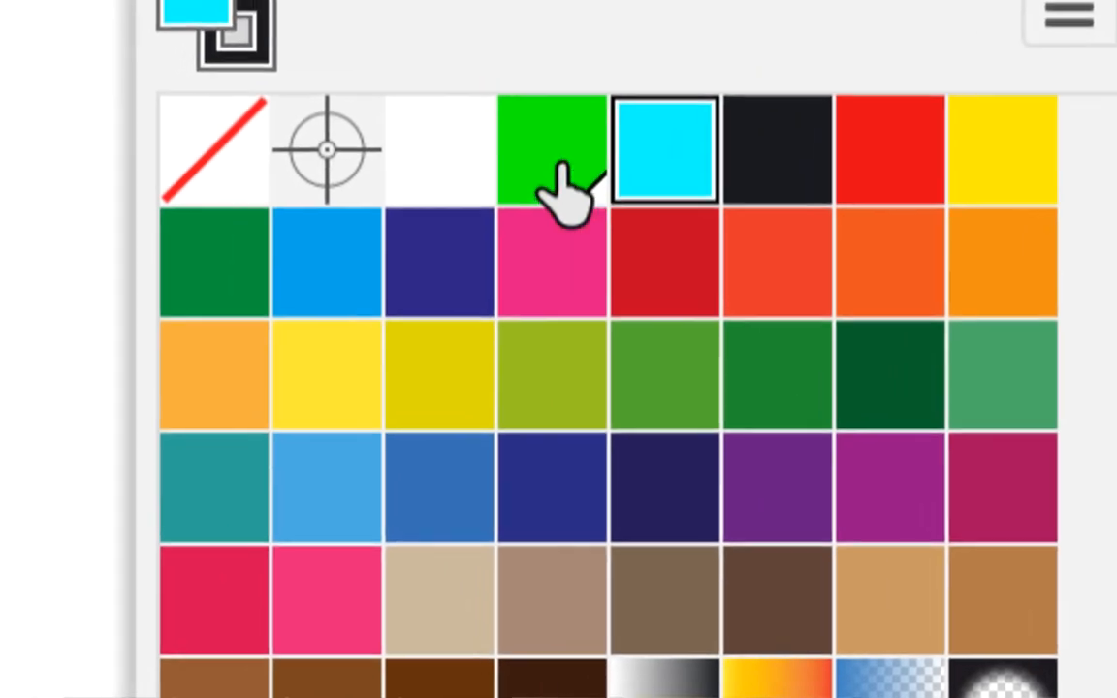
- Compare the global green swatch's thumbnail with the non-global cyan one by selecting them alternately
click(441, 145)
click(509, 146)
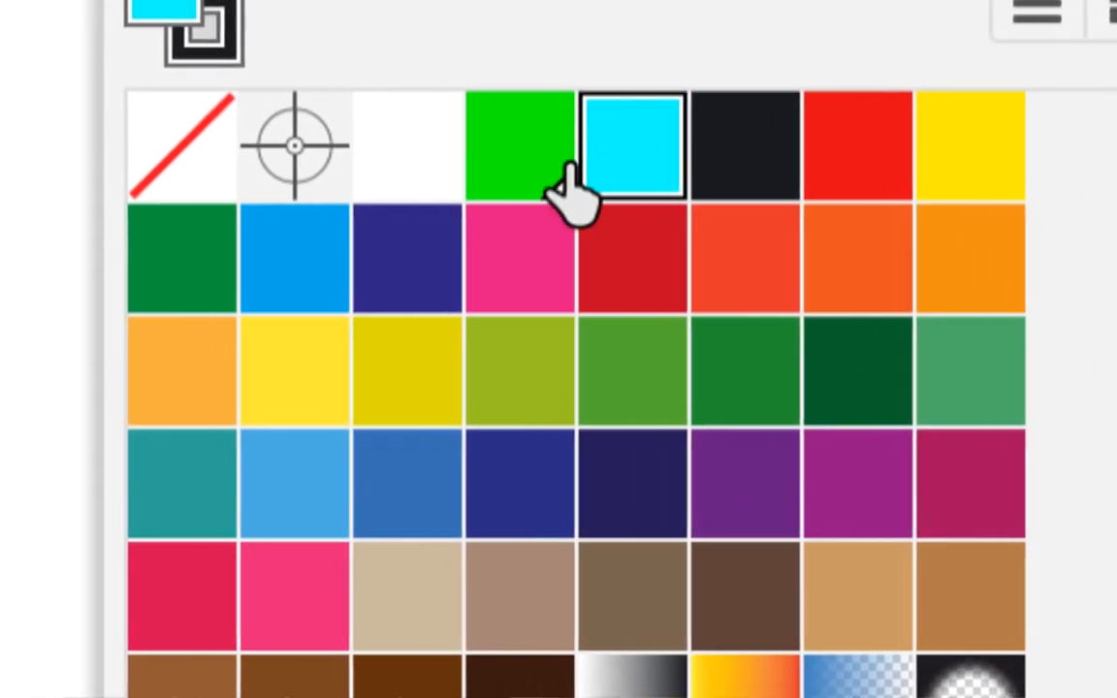
click(554, 165)
click(603, 164)
click(554, 164)
click(603, 165)
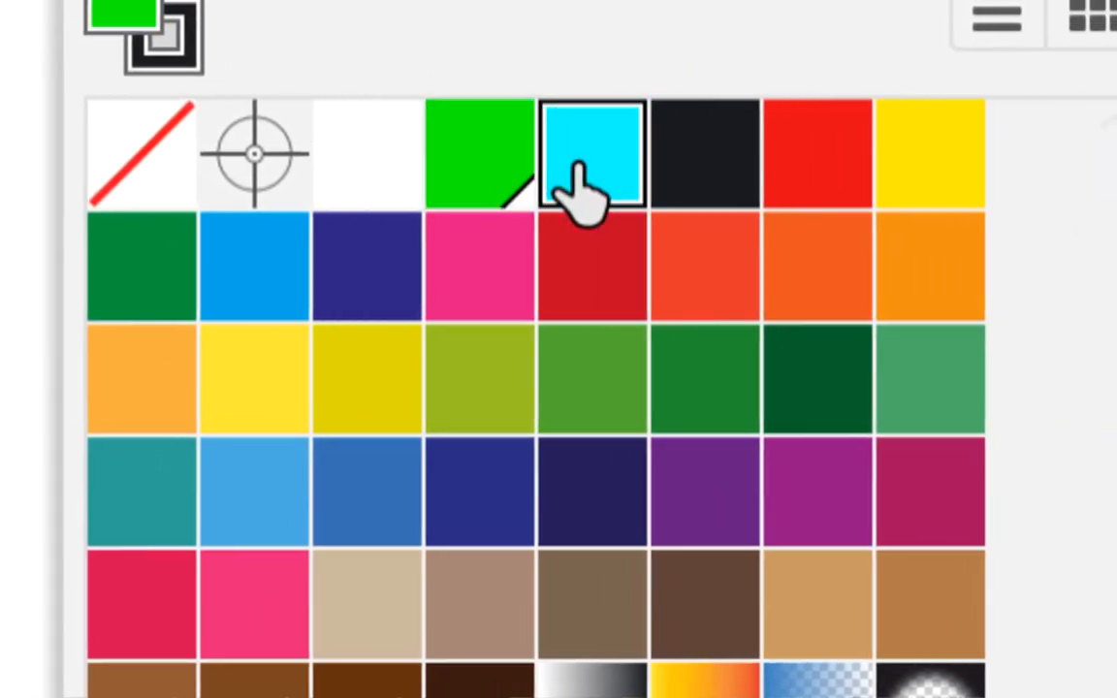
click(506, 176)
click(576, 176)
click(560, 167)
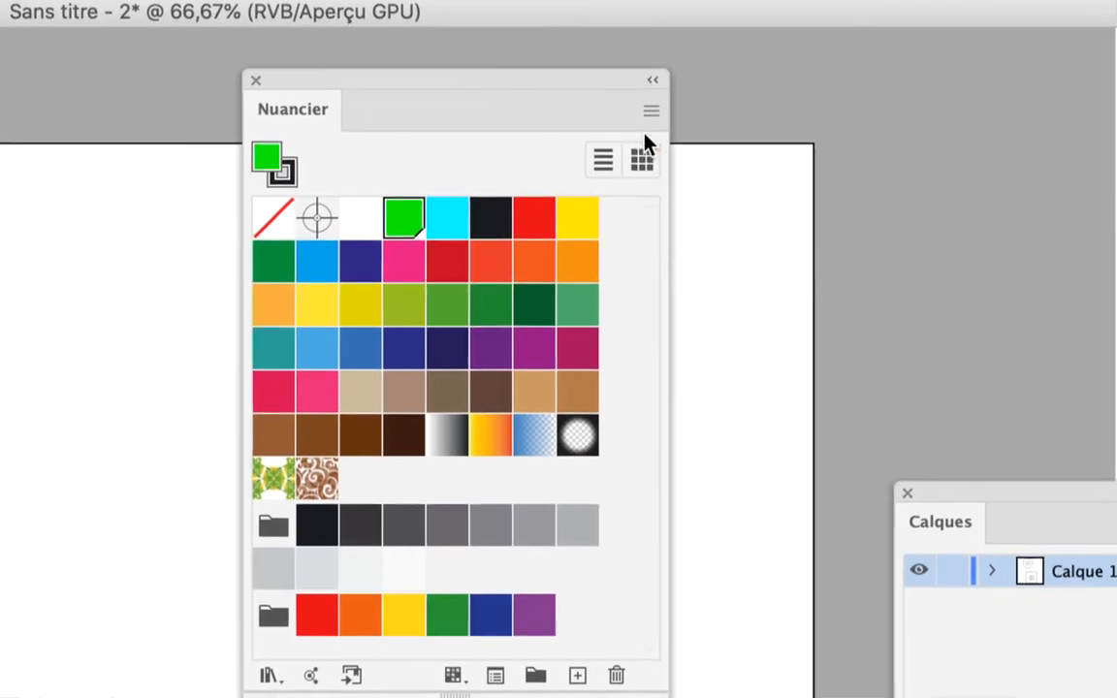
- Create a global pink swatch with the values R=255, V=0, B=201
click(771, 35)
click(810, 46)
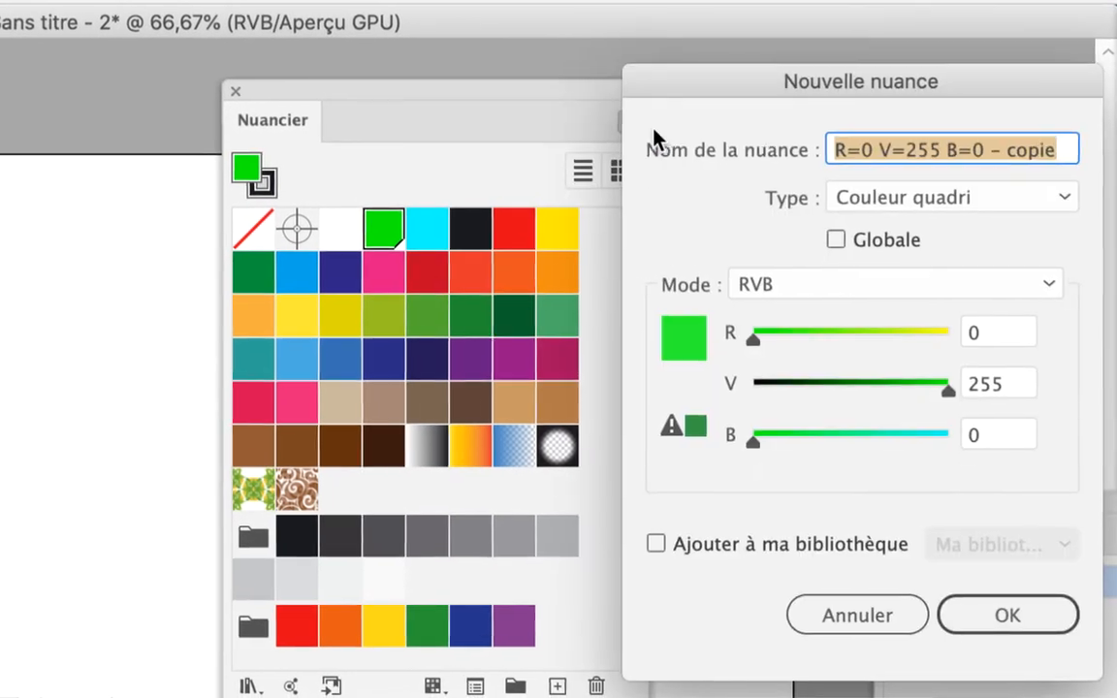
click(884, 240)
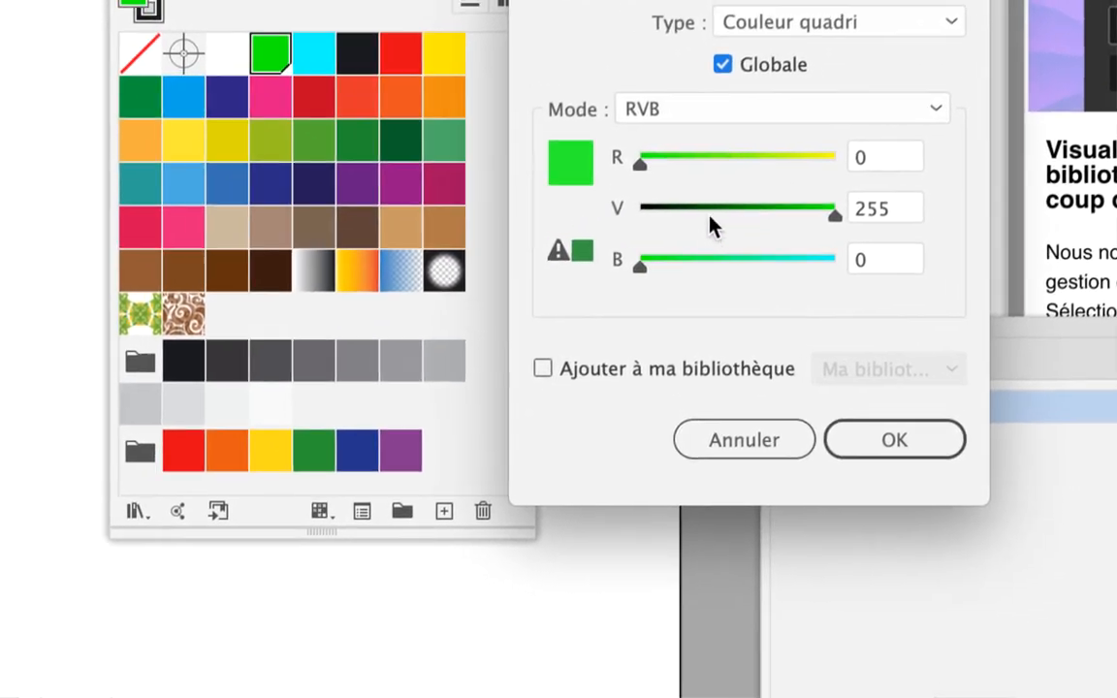
drag(708, 213, 690, 211)
drag(702, 260, 795, 262)
click(840, 158)
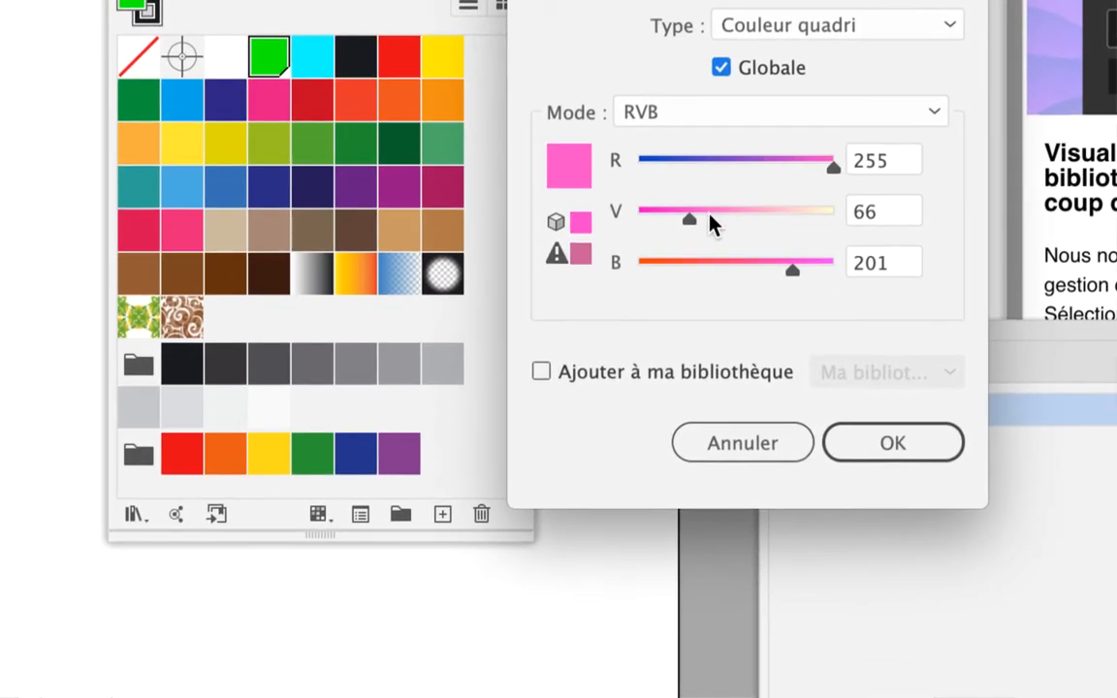
drag(602, 256, 534, 270)
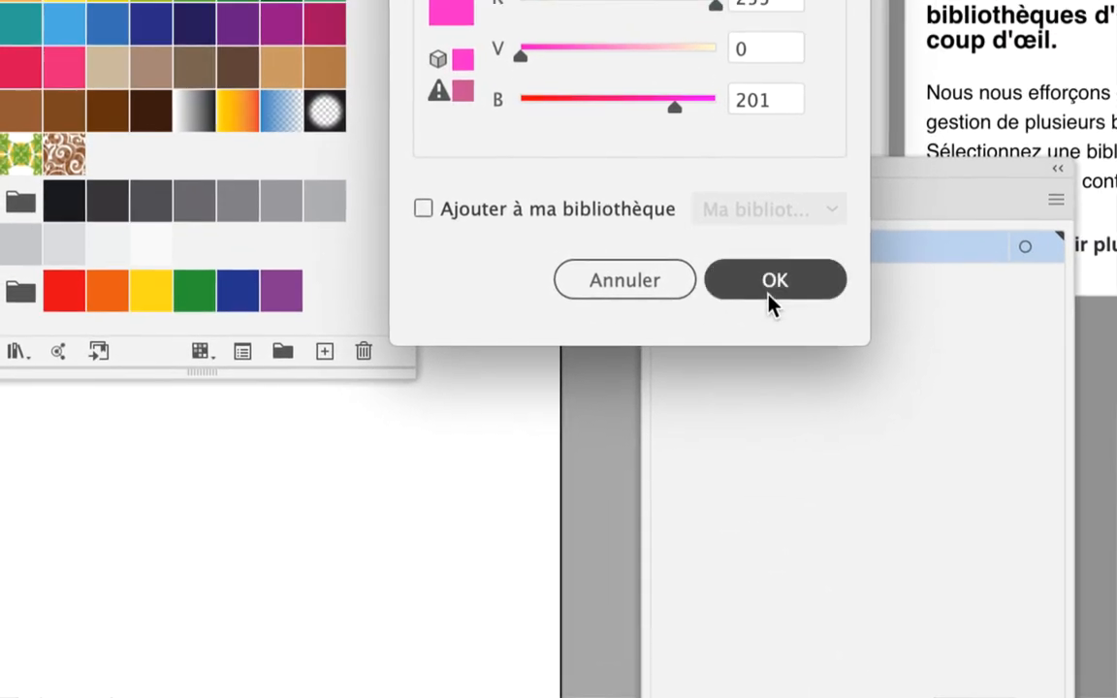
click(771, 281)
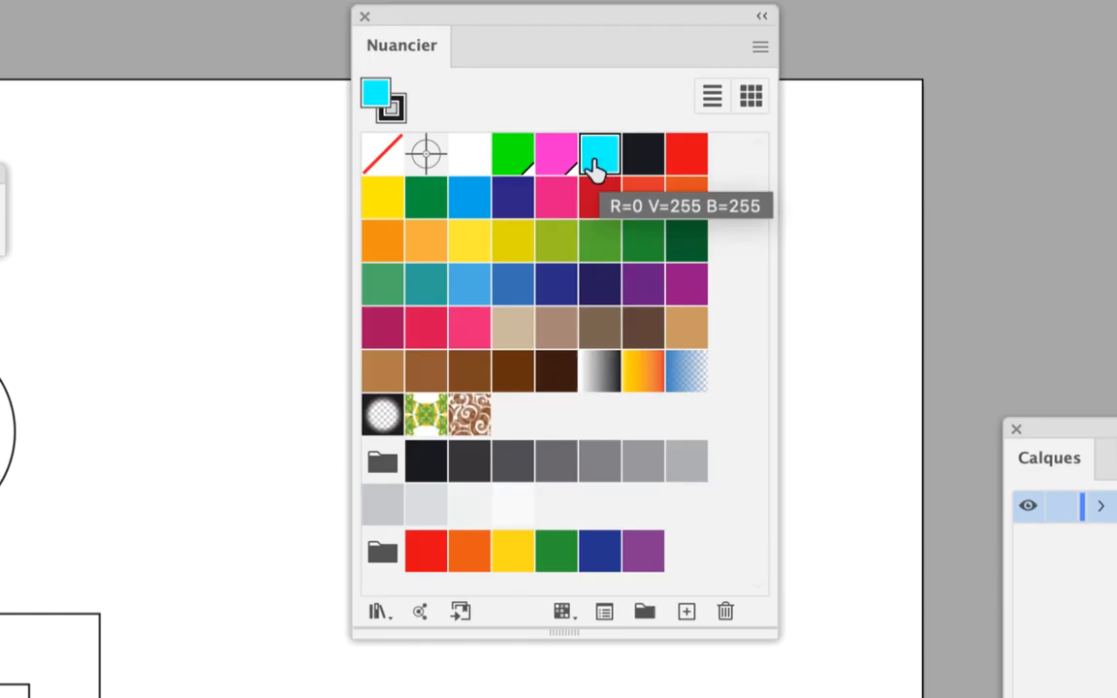
- Fill the outer circle with the global green, the middle circle and middle square with the global pink, and the outer square with cyan
click(512, 153)
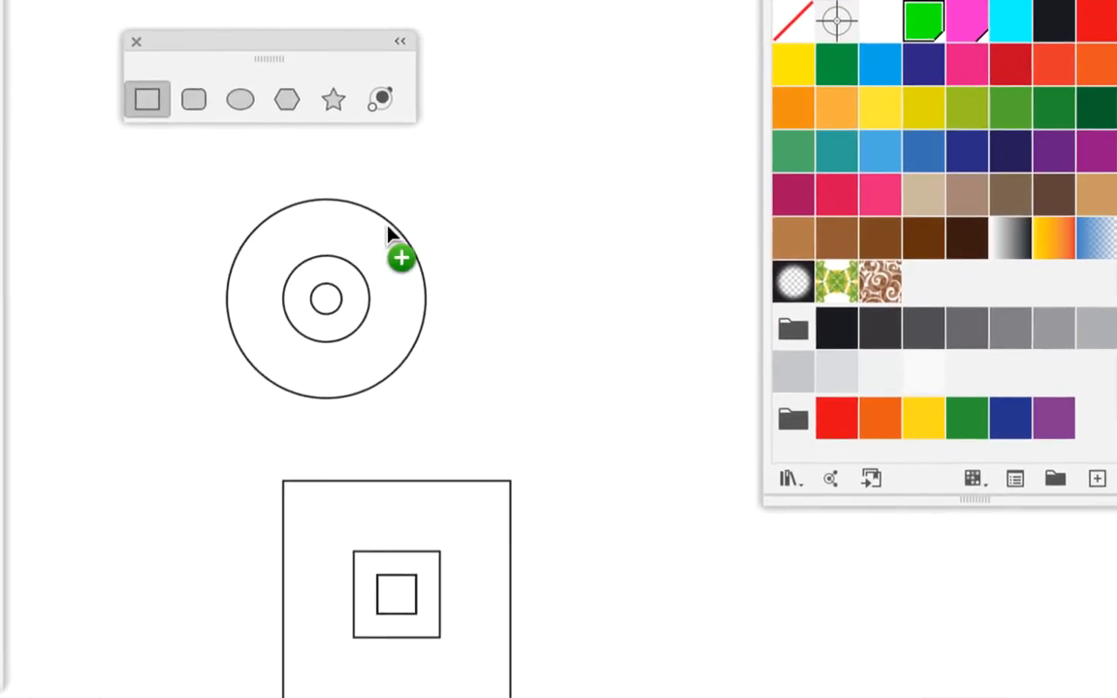
drag(387, 224, 387, 226)
drag(965, 29, 348, 250)
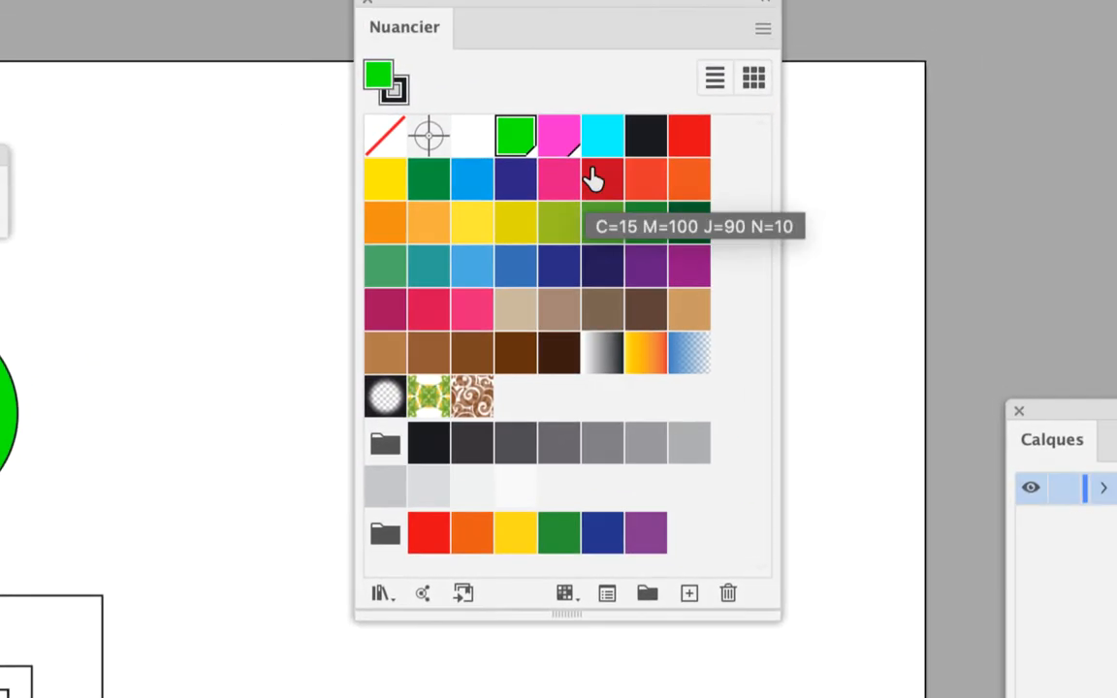
drag(1002, 4, 968, 28)
drag(581, 172, 428, 322)
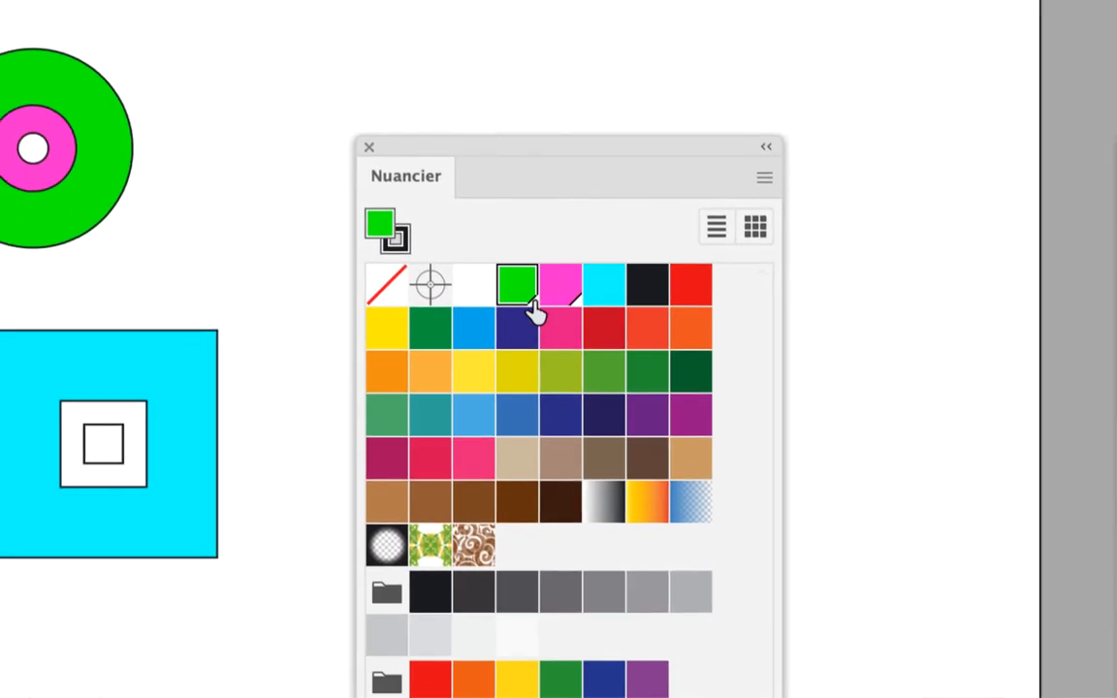
drag(679, 259, 678, 259)
drag(543, 303, 123, 446)
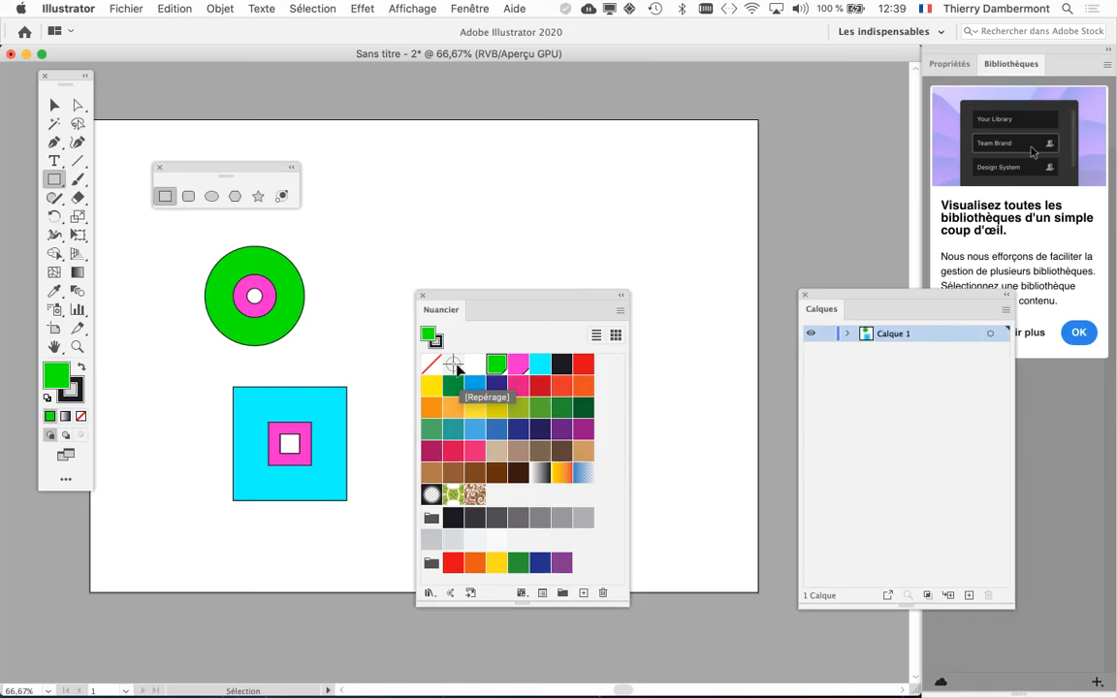
- Move the Nuancier and Calques panels aside and open the default swatch library RVB de base
drag(561, 302, 716, 91)
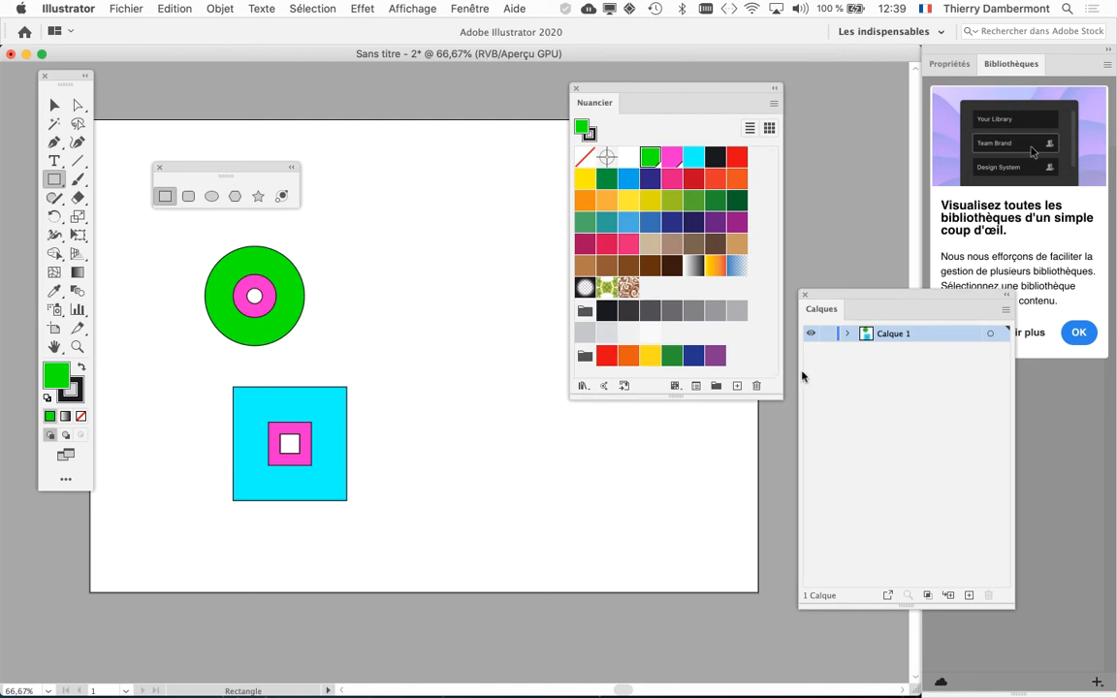
drag(821, 304, 962, 303)
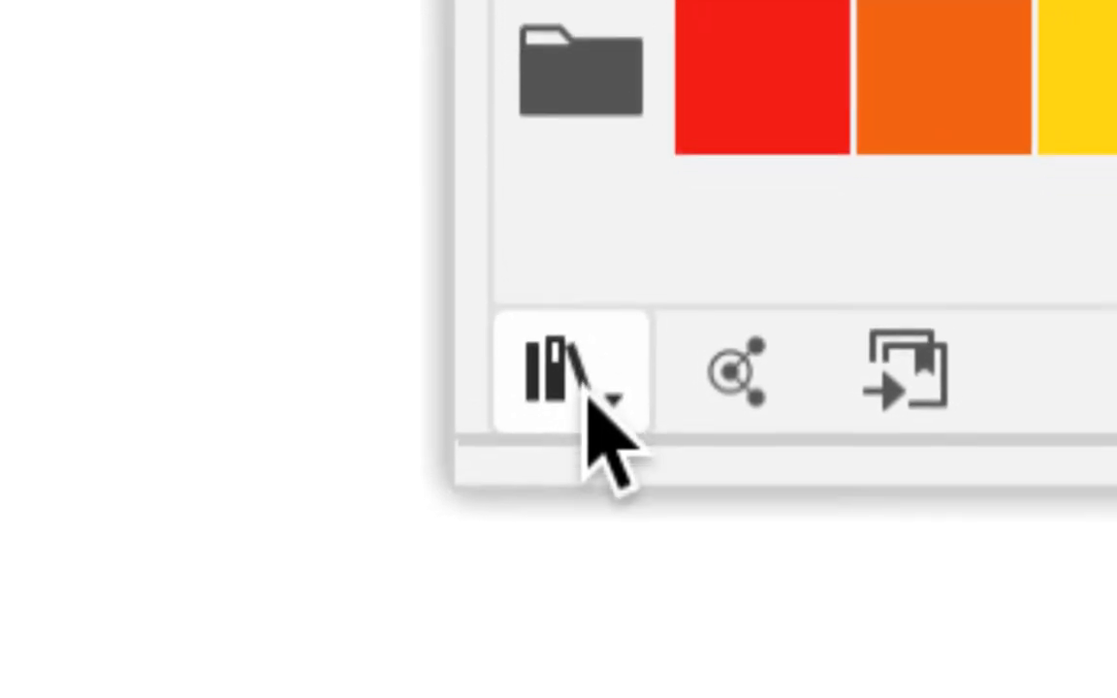
click(587, 390)
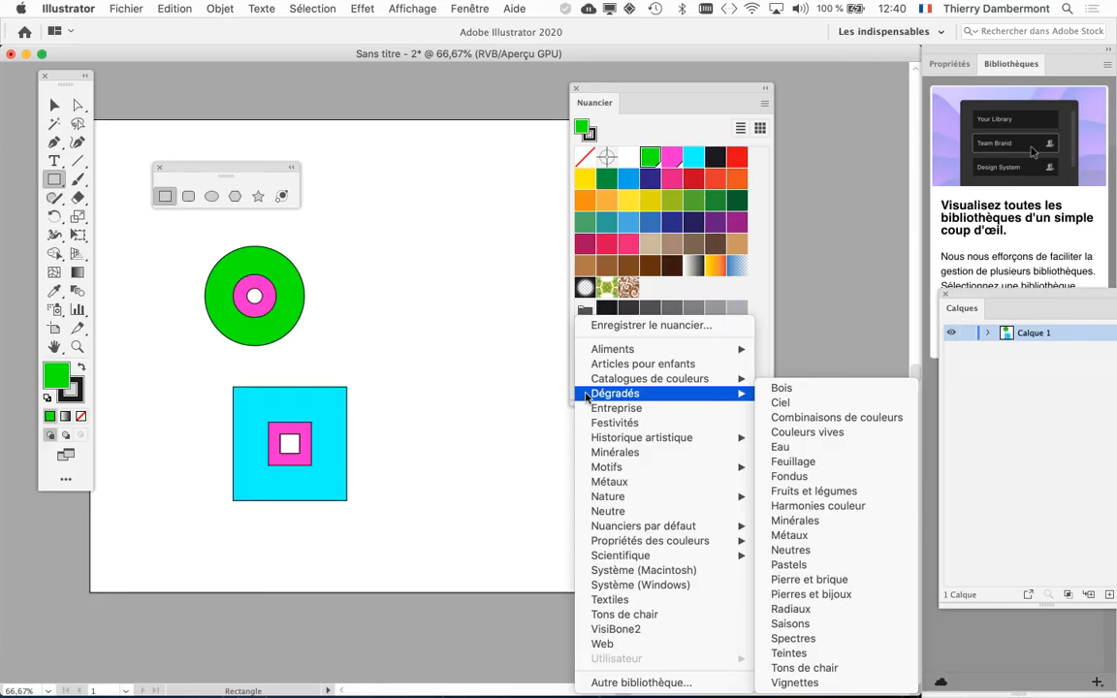
mouse_move(651, 353)
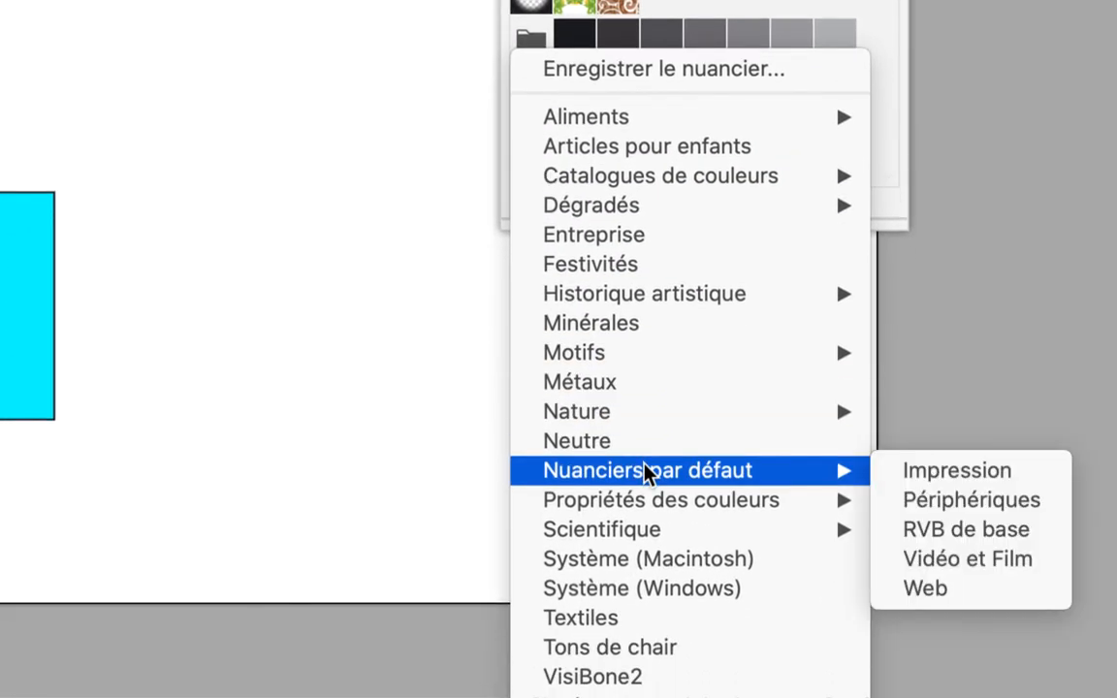
mouse_move(630, 134)
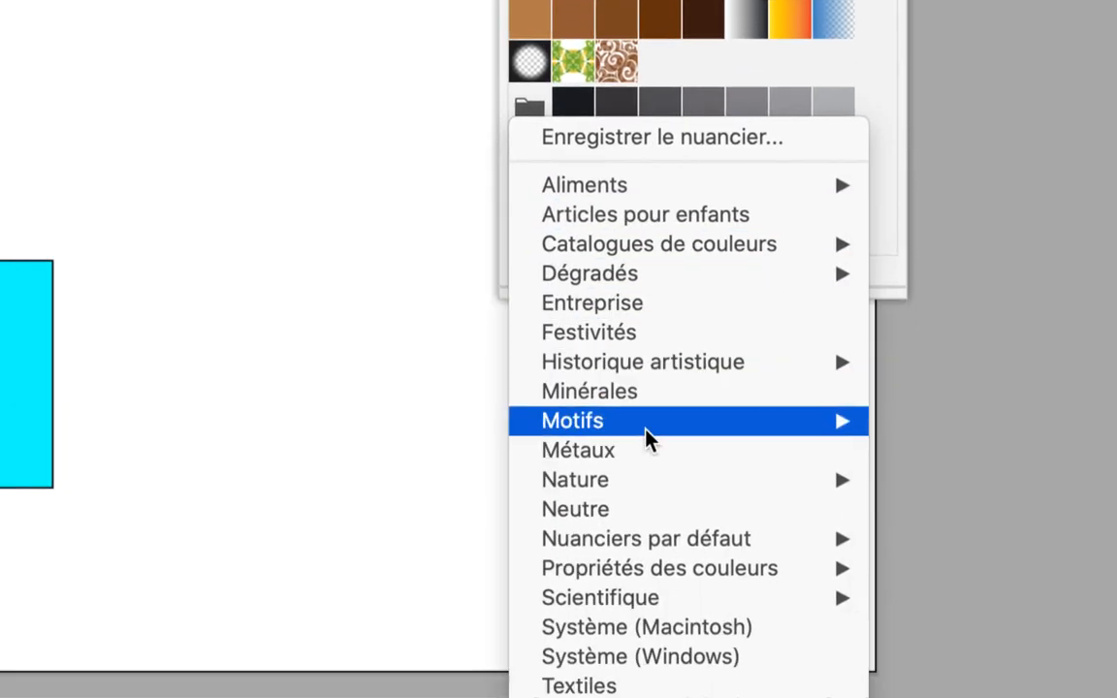
mouse_move(658, 481)
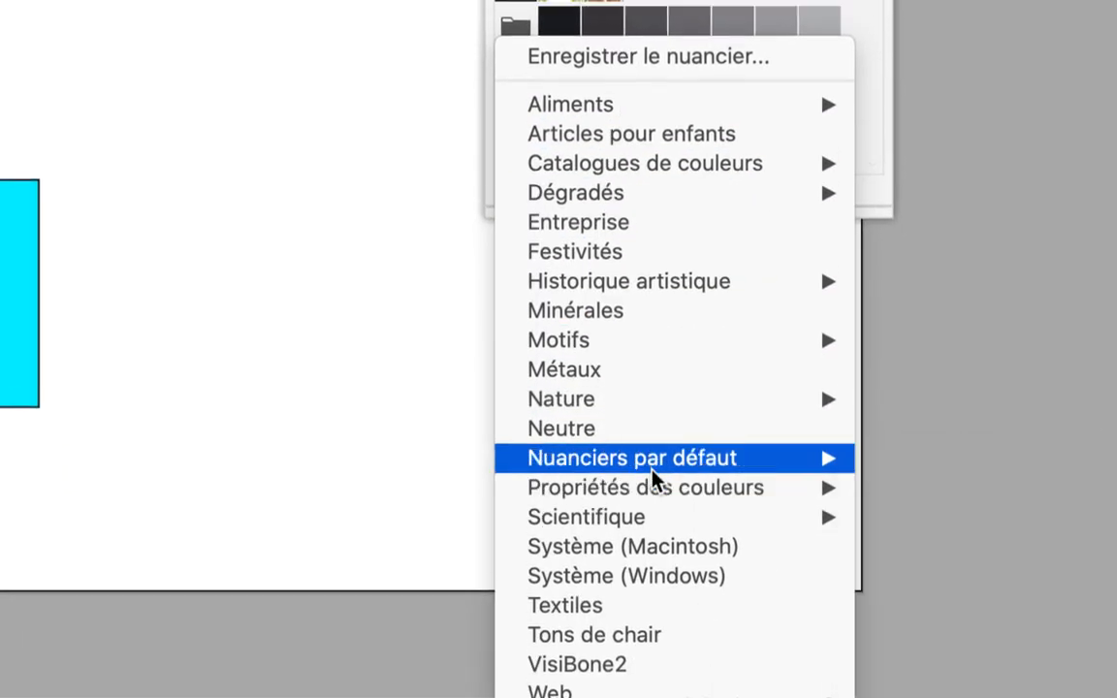
mouse_move(656, 458)
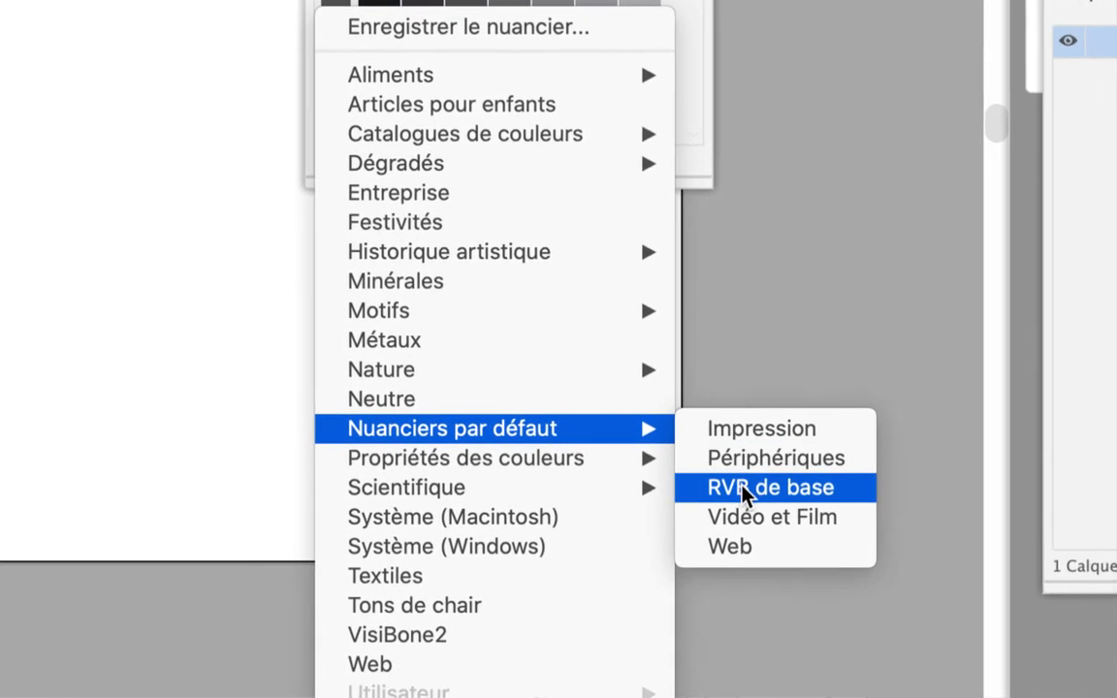
click(744, 494)
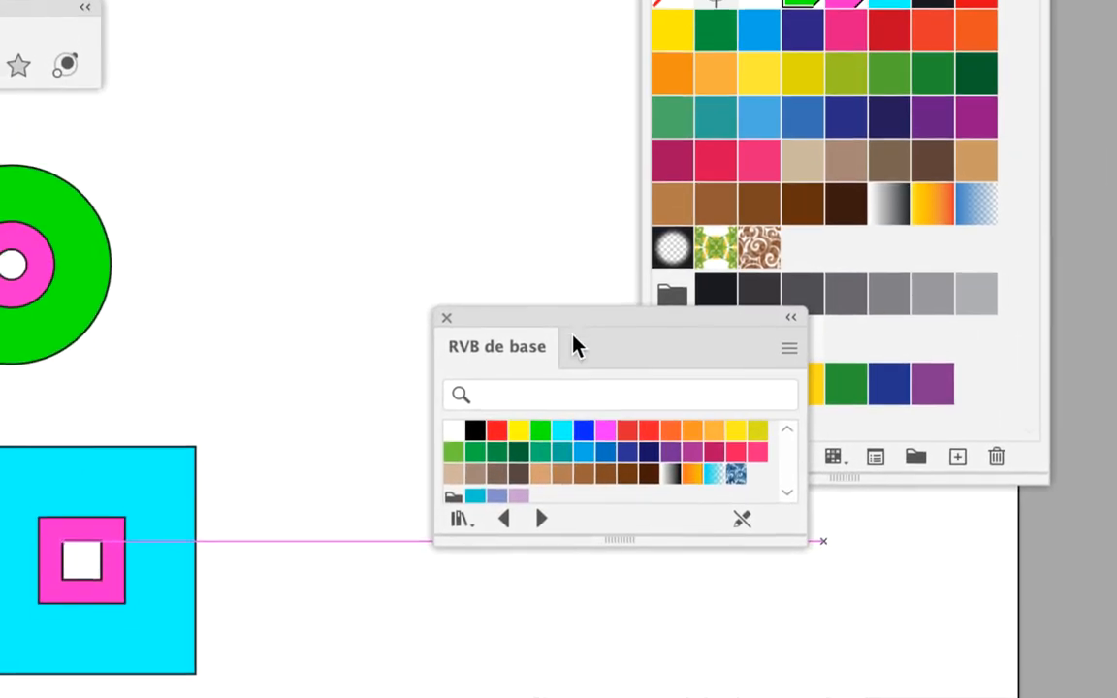
- Display the RVB de base library as large thumbnails, enlarge its panel and place it beside the Nuancier panel
drag(573, 337, 485, 197)
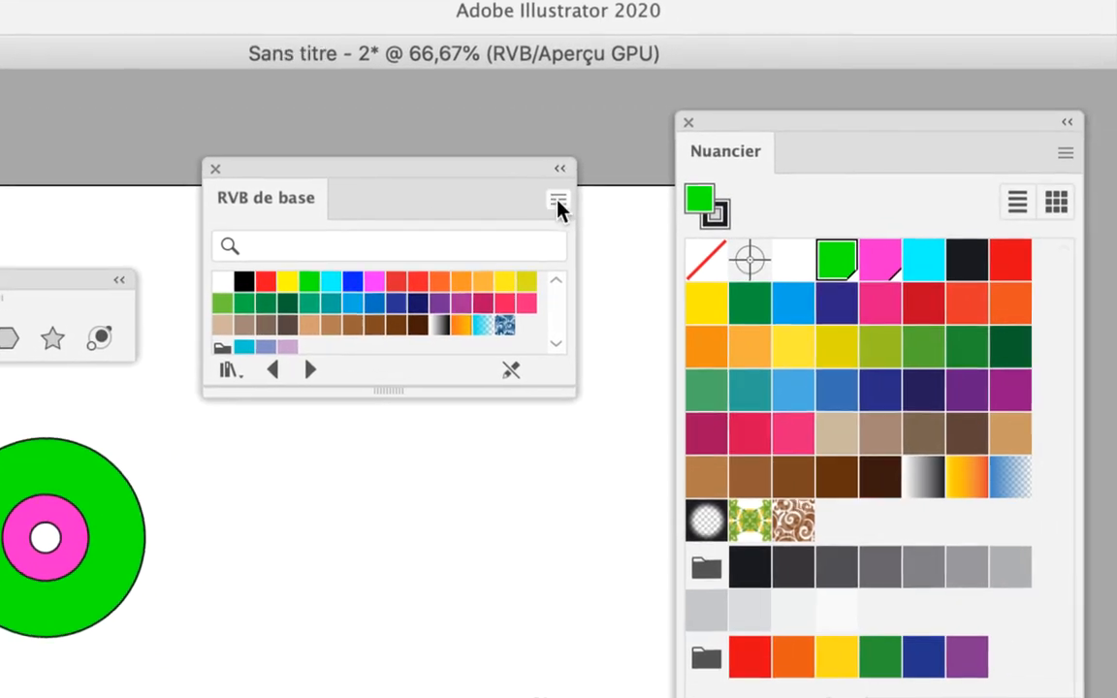
click(599, 208)
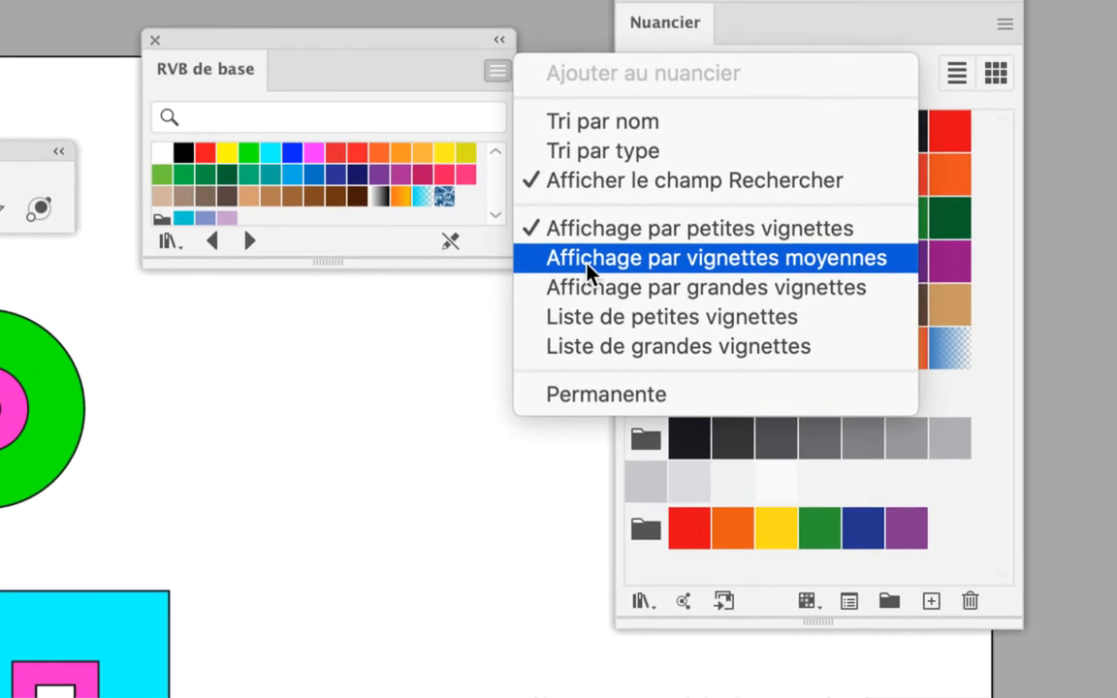
click(588, 261)
drag(514, 264, 504, 426)
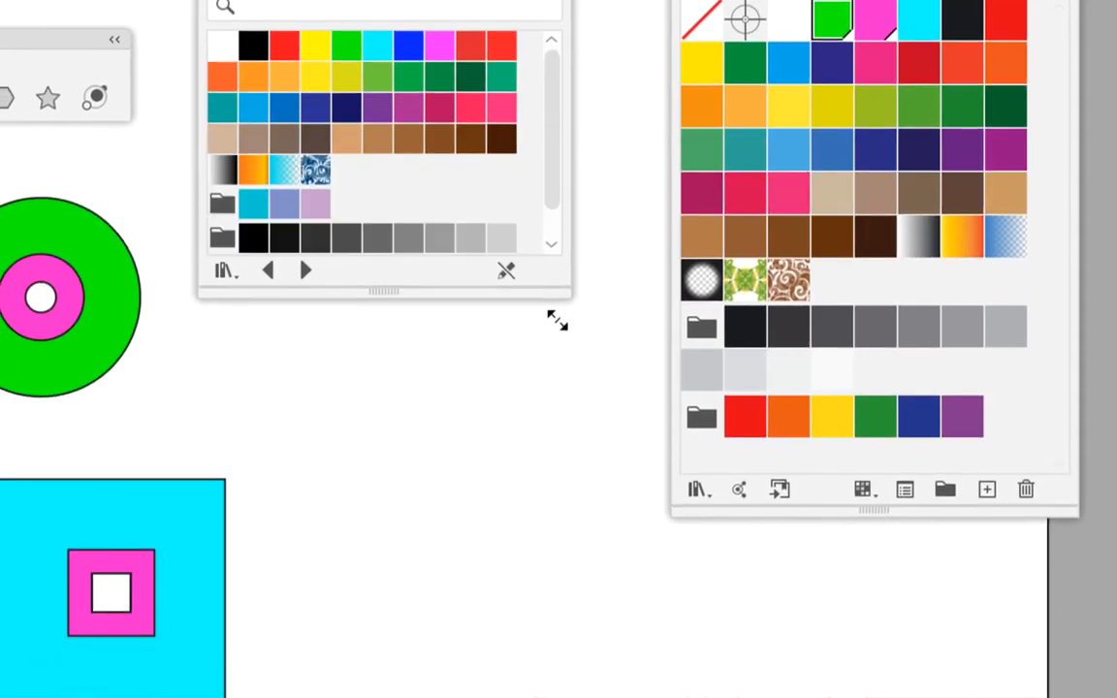
drag(558, 322, 553, 401)
click(561, 206)
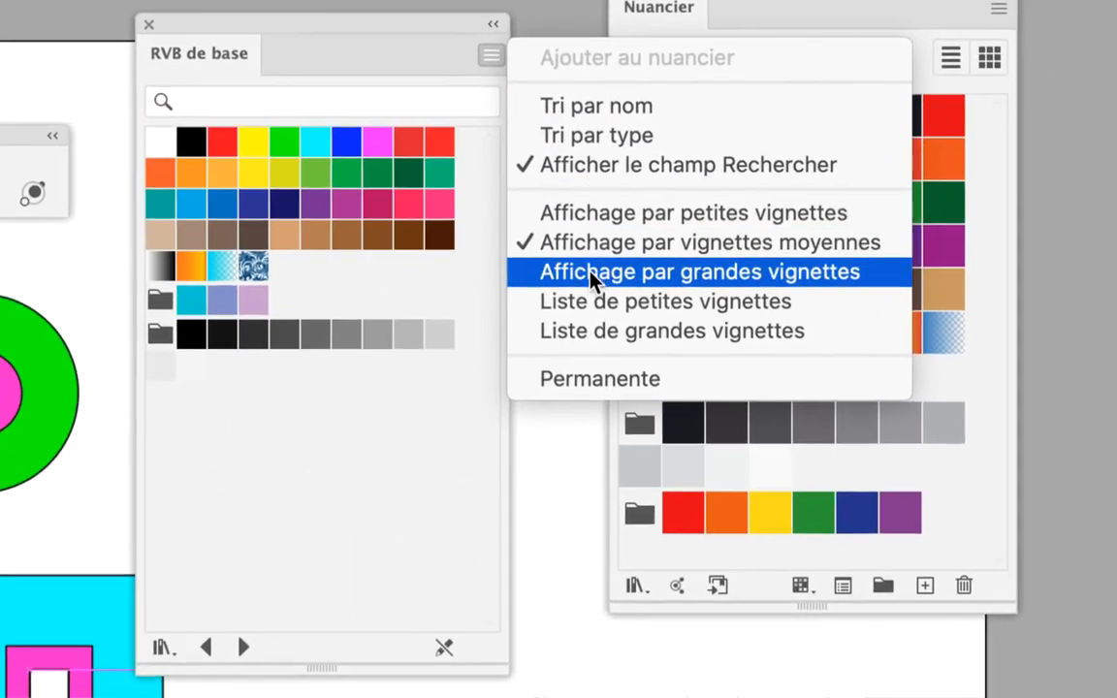
click(552, 349)
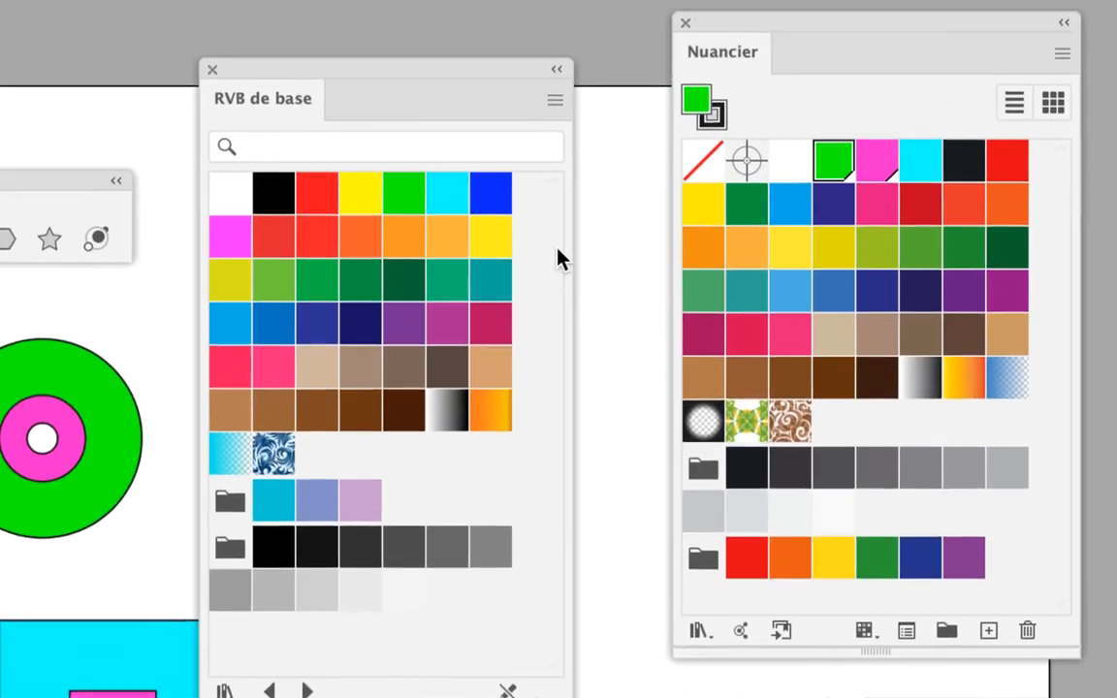
drag(454, 69, 506, 31)
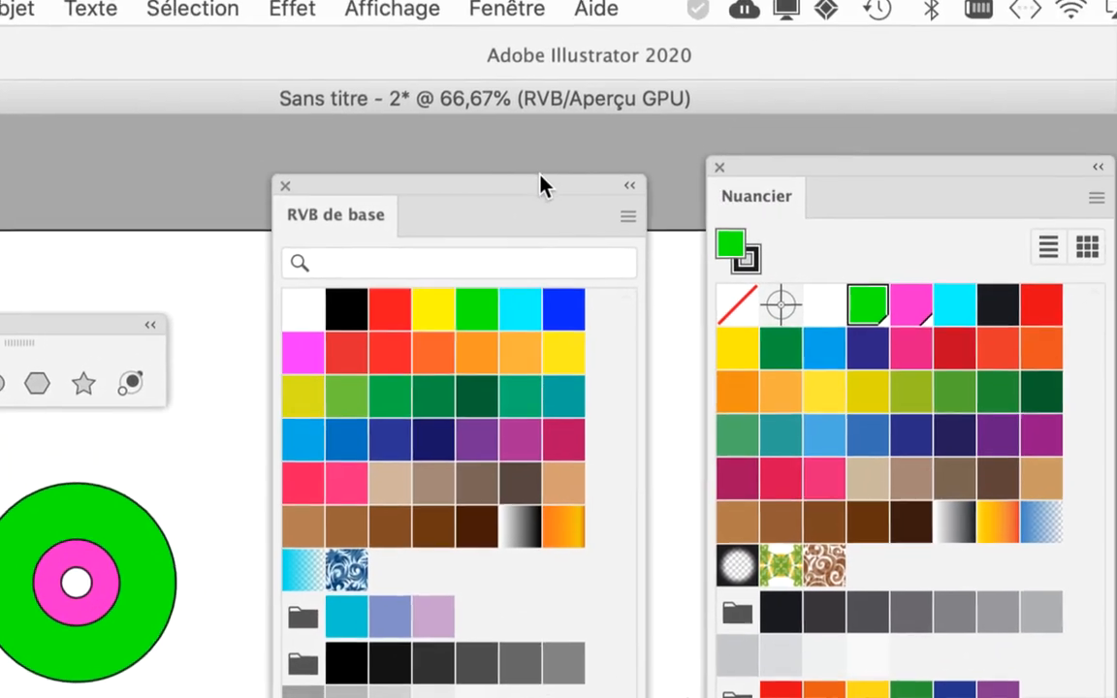
drag(541, 184, 571, 170)
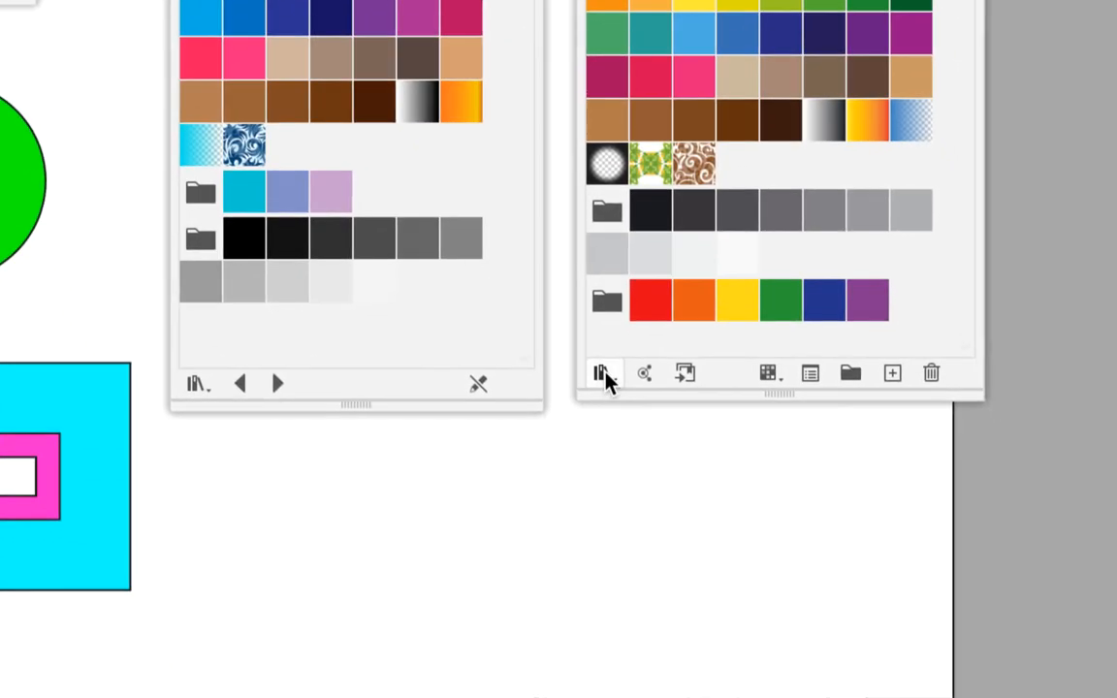
- Check which library is marked as open among the default swatch libraries
click(601, 374)
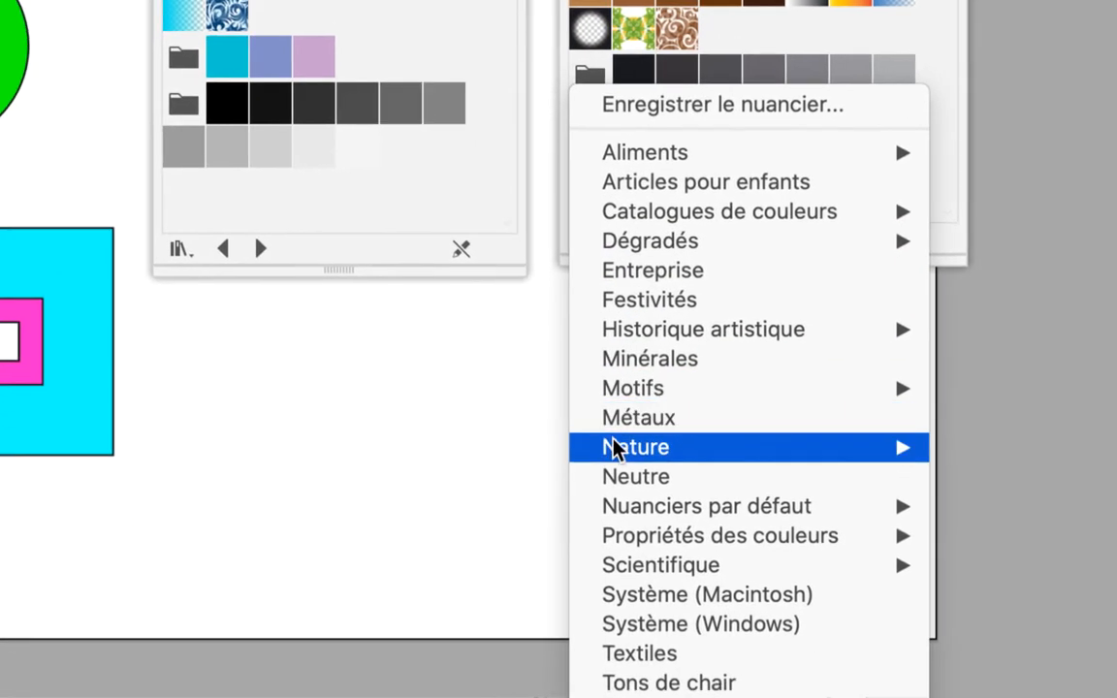
mouse_move(648, 601)
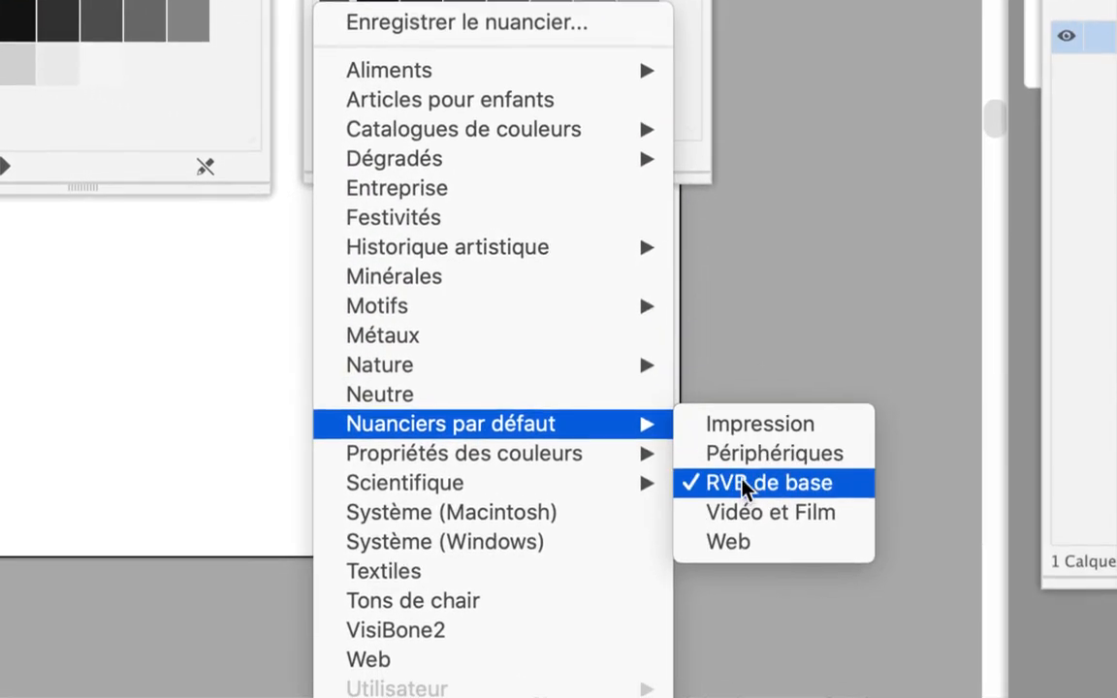
click(989, 514)
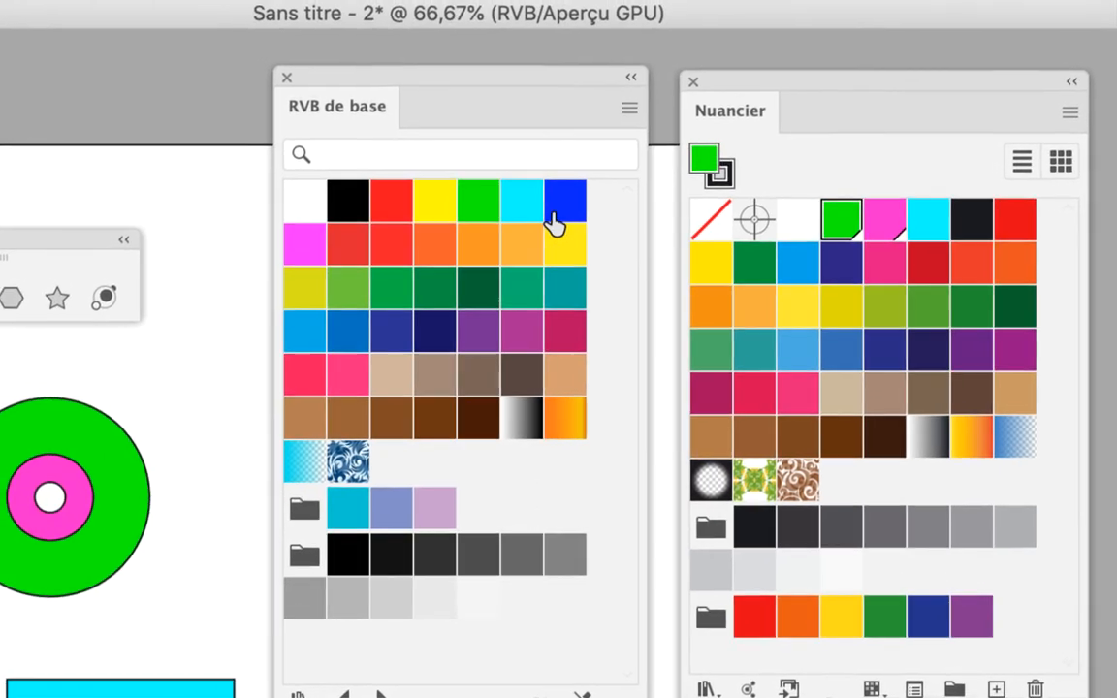
- Select the outer circle and try blue, light orange, dark green and teal fills from the RVB de base library
click(562, 213)
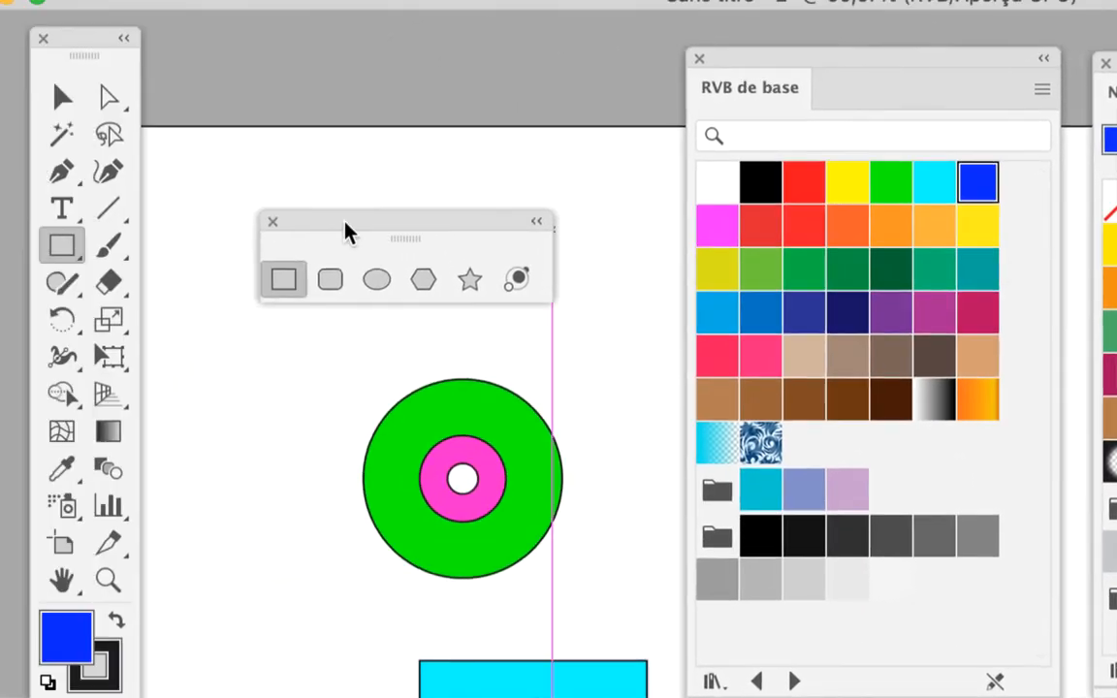
click(62, 97)
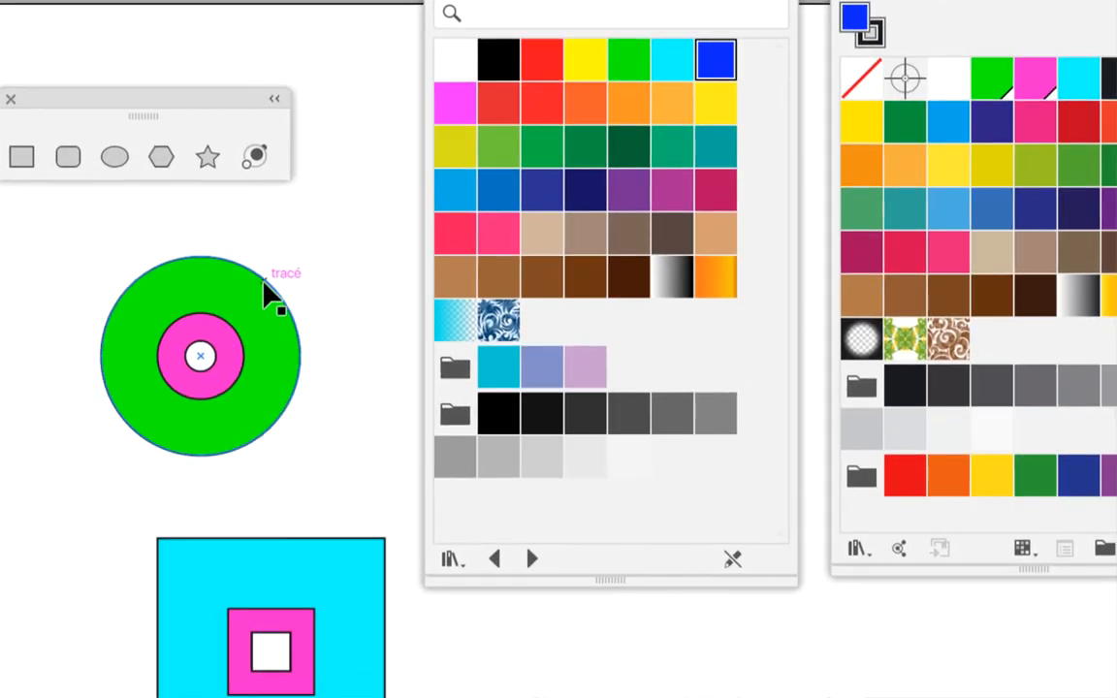
click(553, 485)
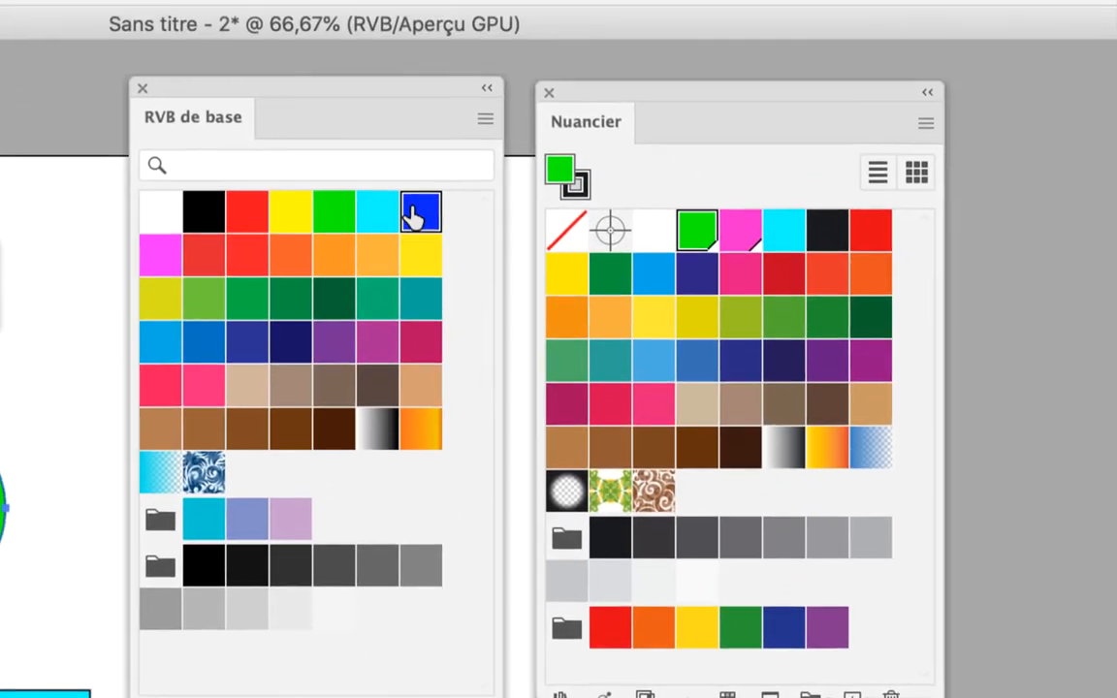
click(415, 217)
click(387, 219)
click(383, 258)
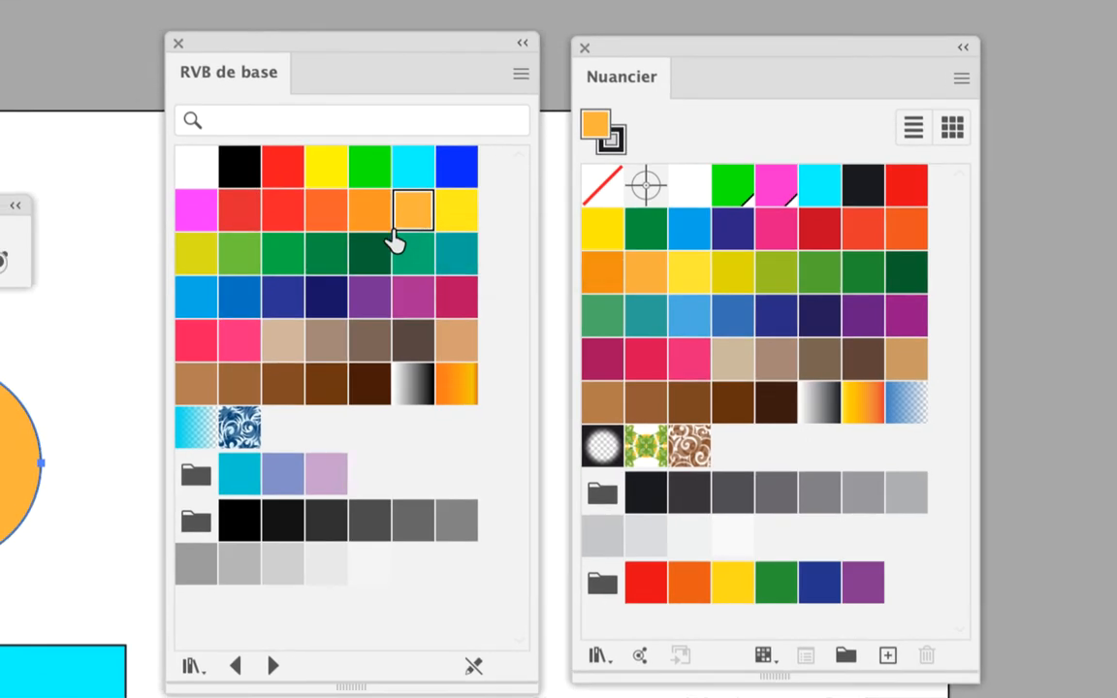
click(359, 276)
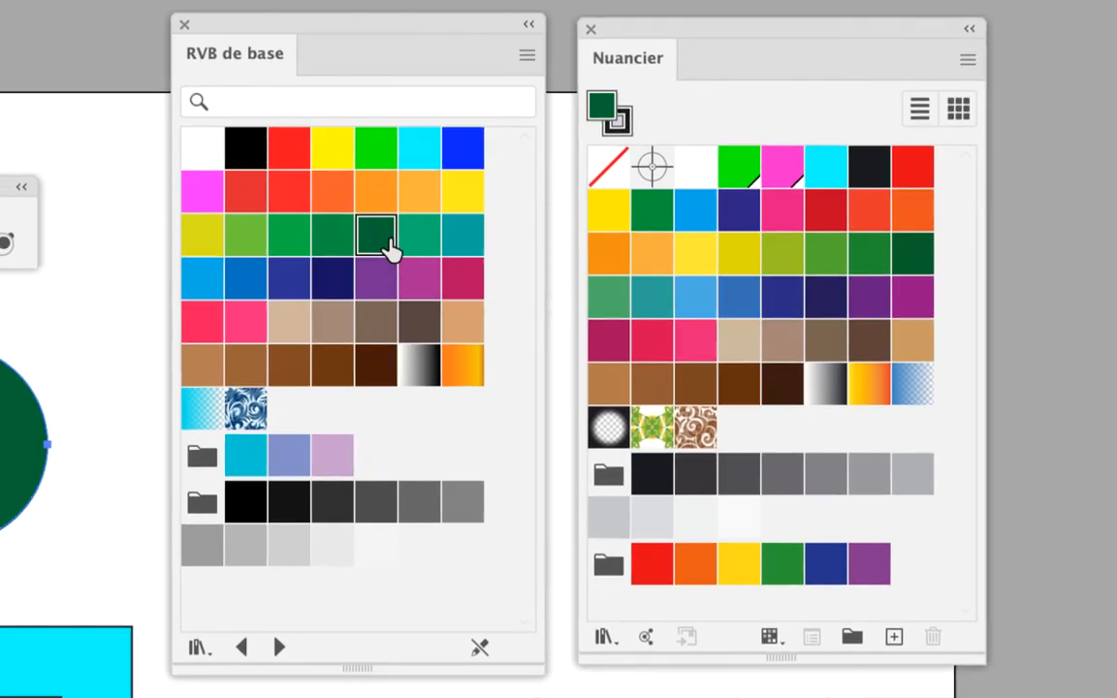
click(419, 238)
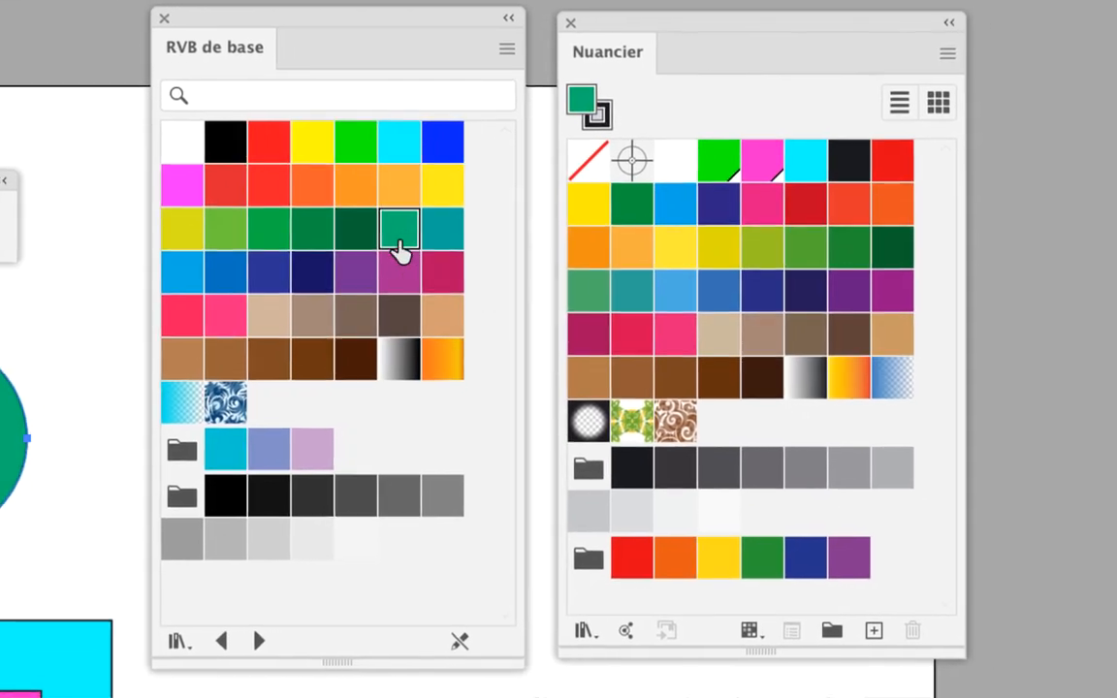
- Try navy, medium green, red and orange library fills on the selected outer circle, ending with Vert RVB
click(344, 281)
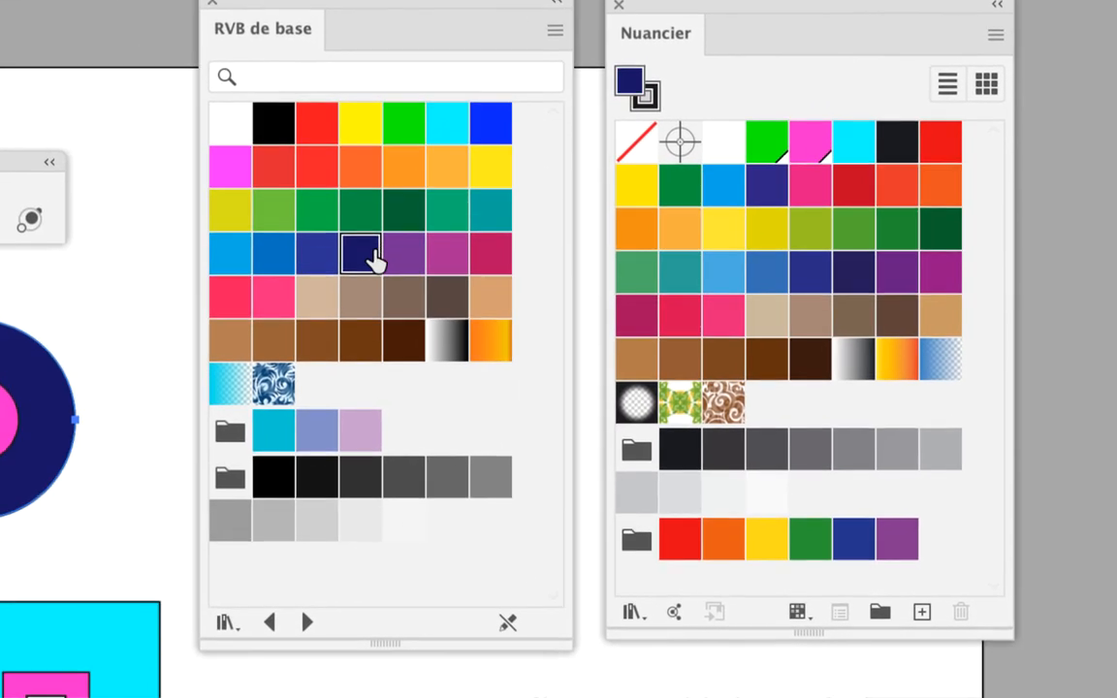
click(325, 206)
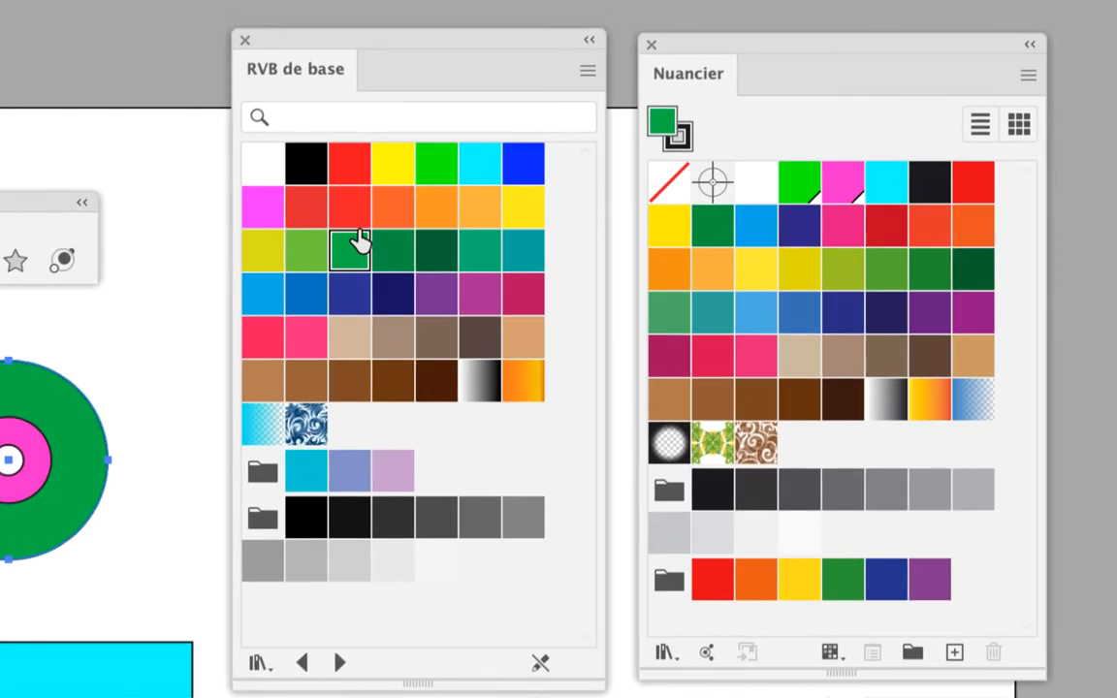
click(349, 206)
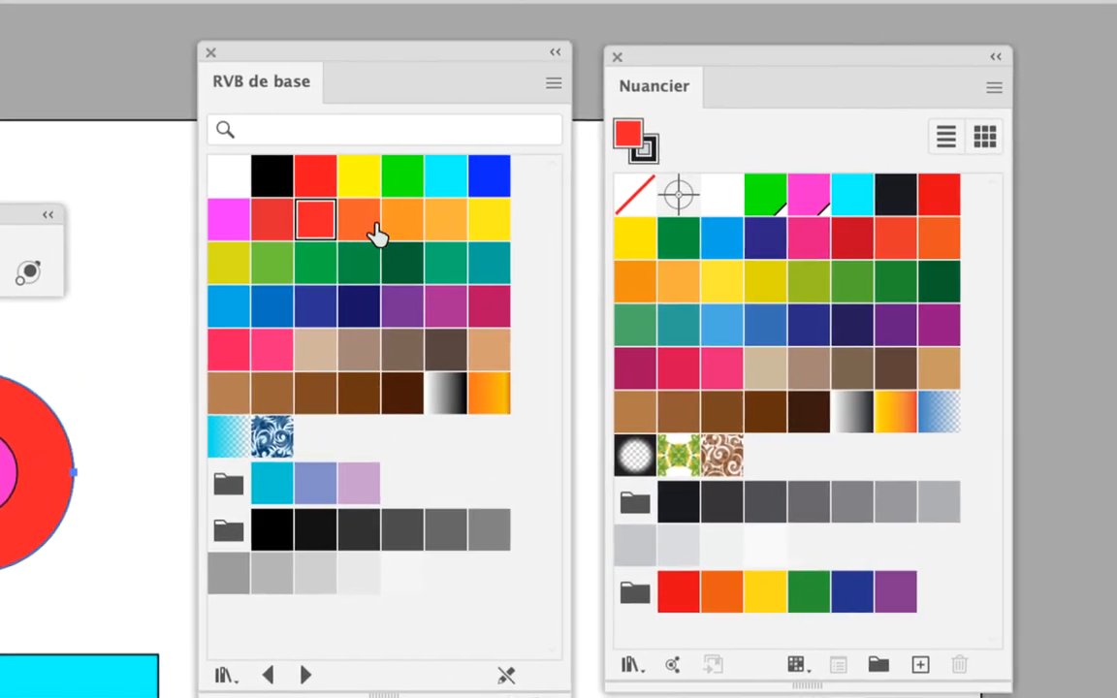
click(392, 205)
click(437, 206)
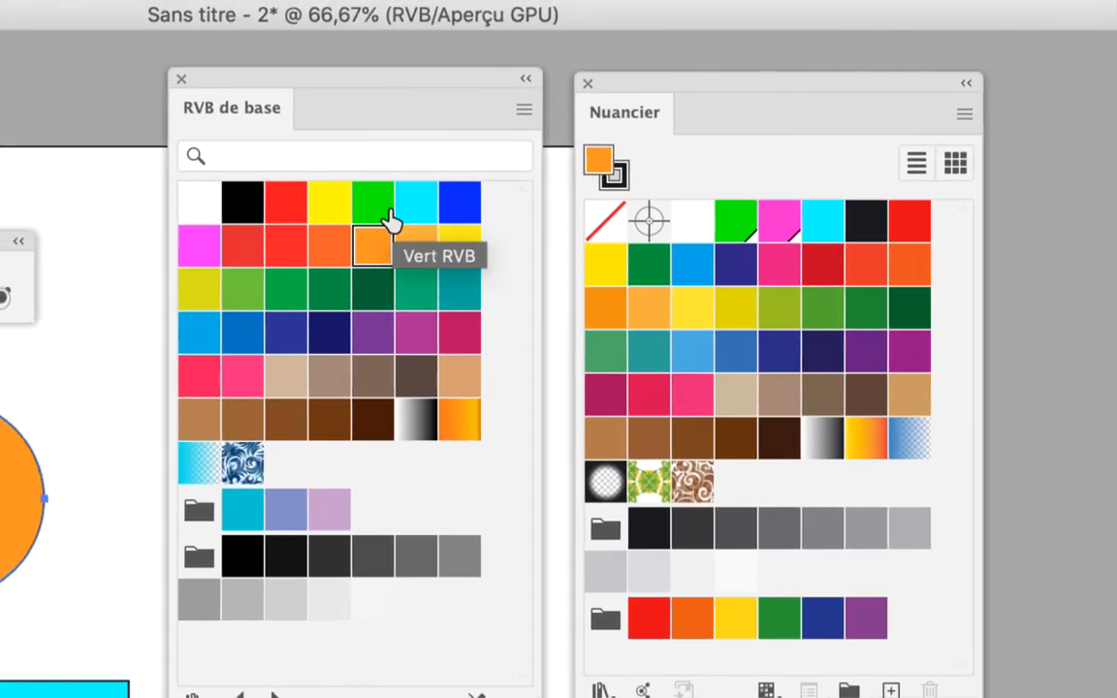
click(339, 190)
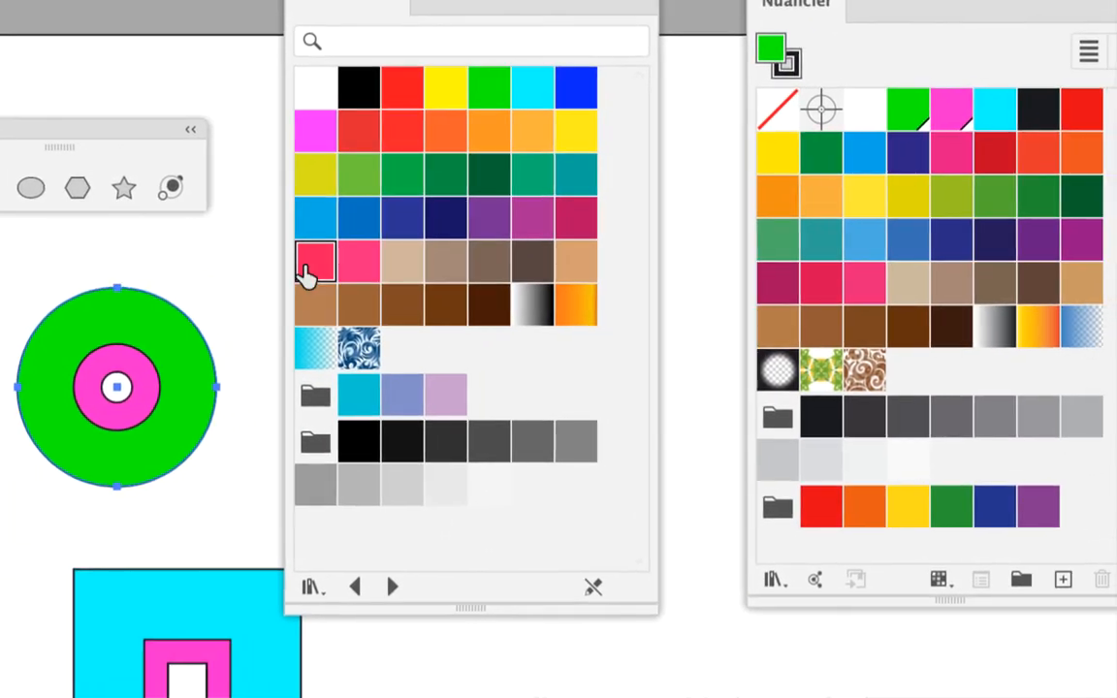
- Deselect the outer circle, drop the pinkish-red library swatch onto it, and replace that fill with the dark green swatch
click(235, 473)
click(9, 257)
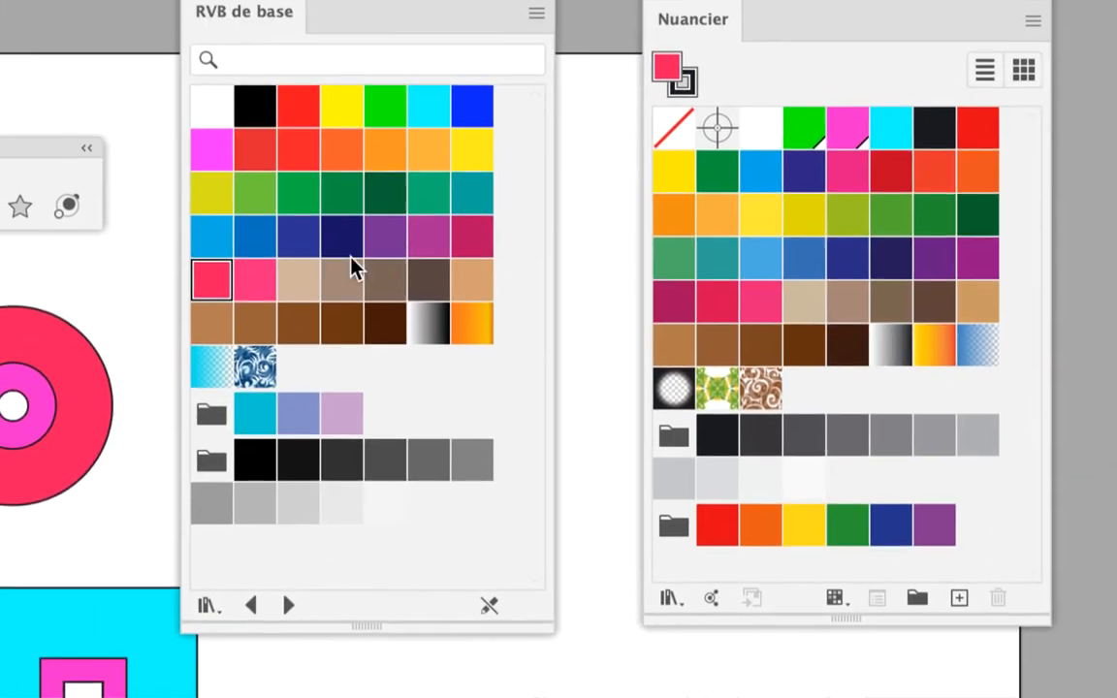
drag(497, 180, 218, 335)
drag(274, 296, 254, 316)
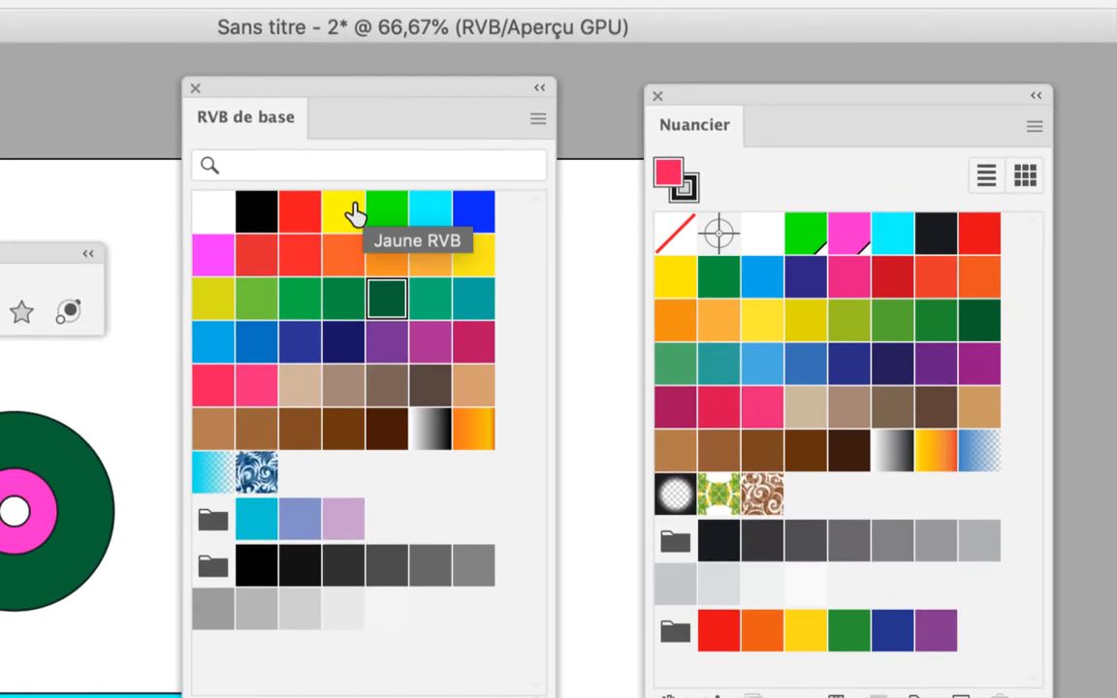
- Drop Jaune RVB and the magenta library swatch in turn onto the outer circle, and Vert RVB onto the middle circle
drag(509, 50, 248, 335)
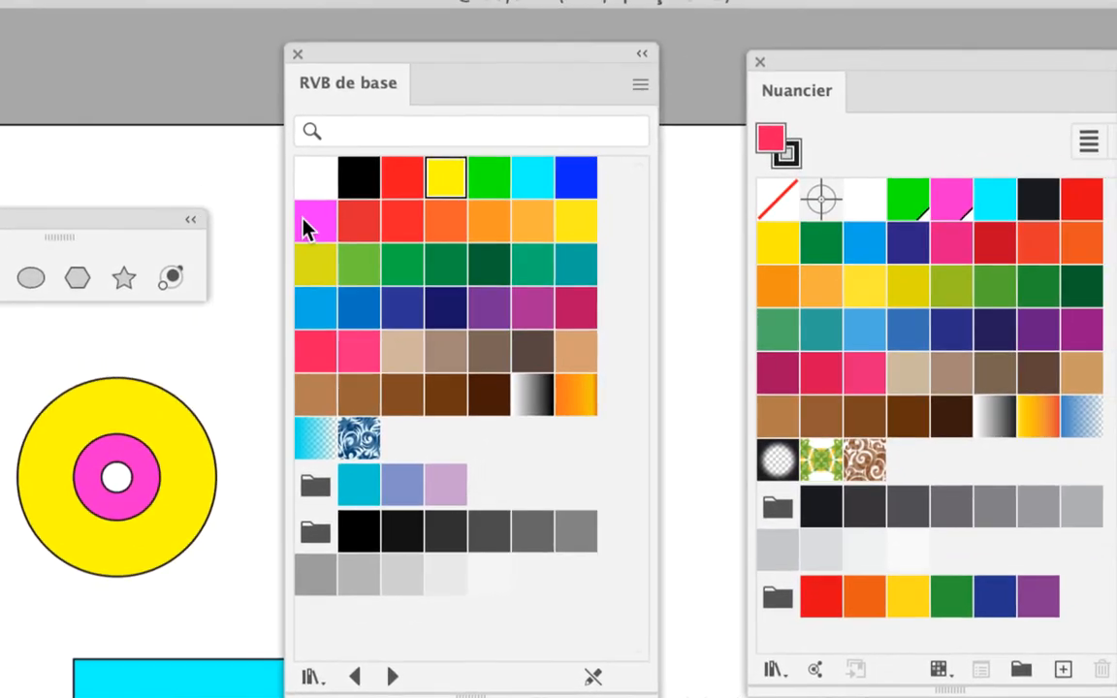
drag(376, 117, 244, 333)
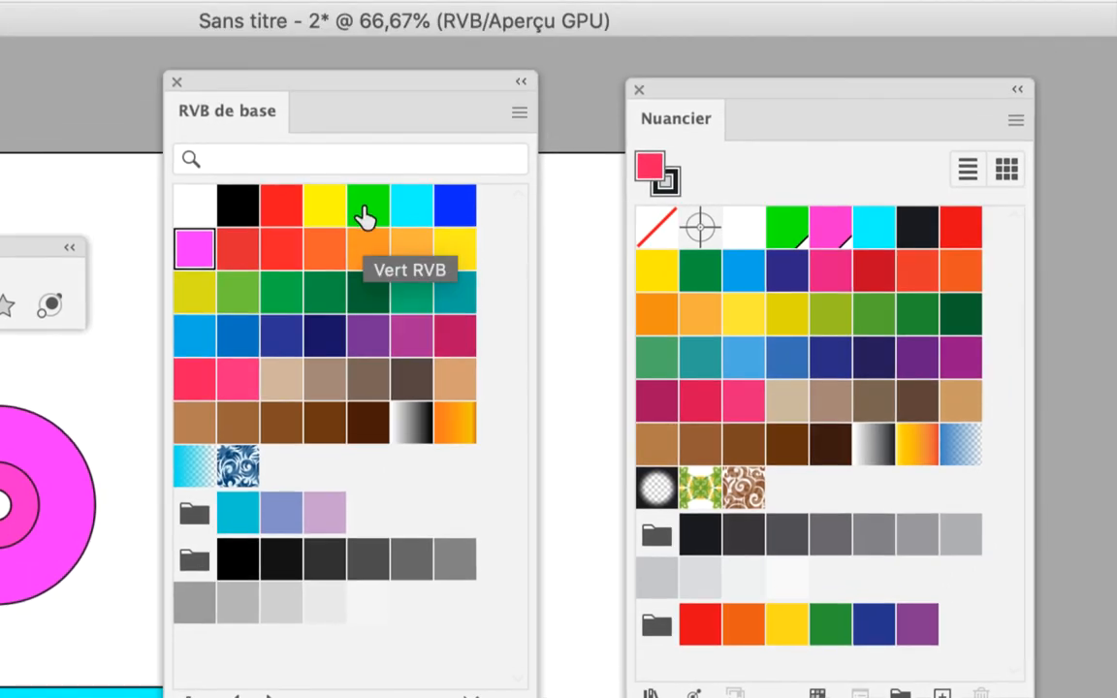
drag(573, 40, 230, 362)
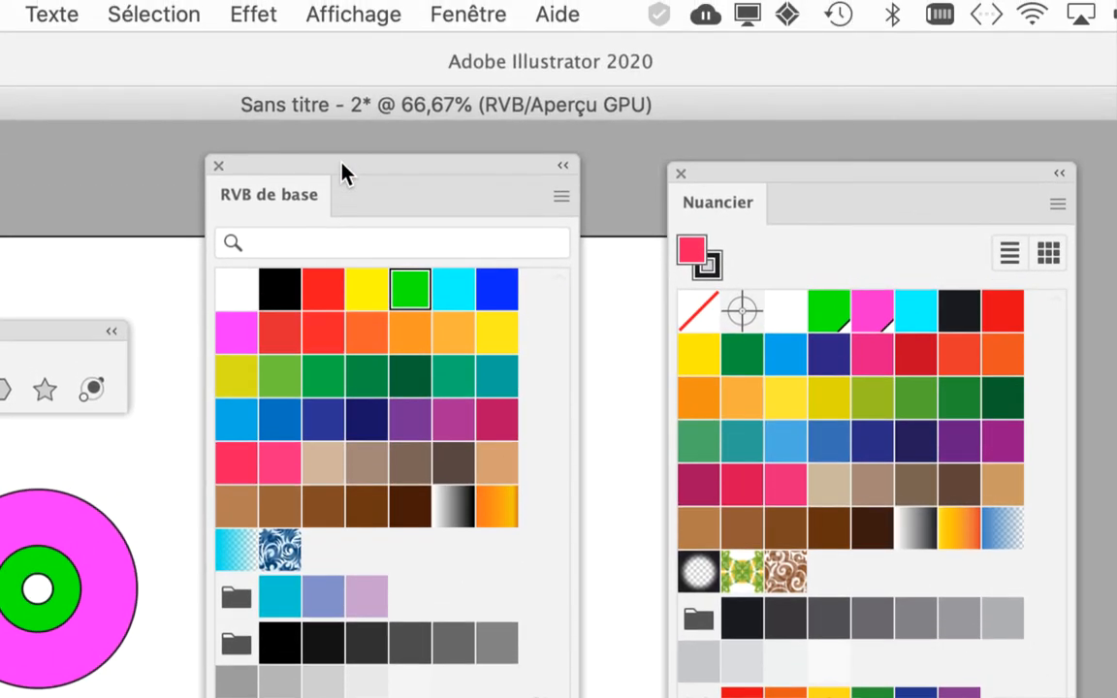
- Move the RVB de base library closer to the Nuancier and check its options for adding swatches to the document
drag(344, 172, 294, 173)
click(509, 203)
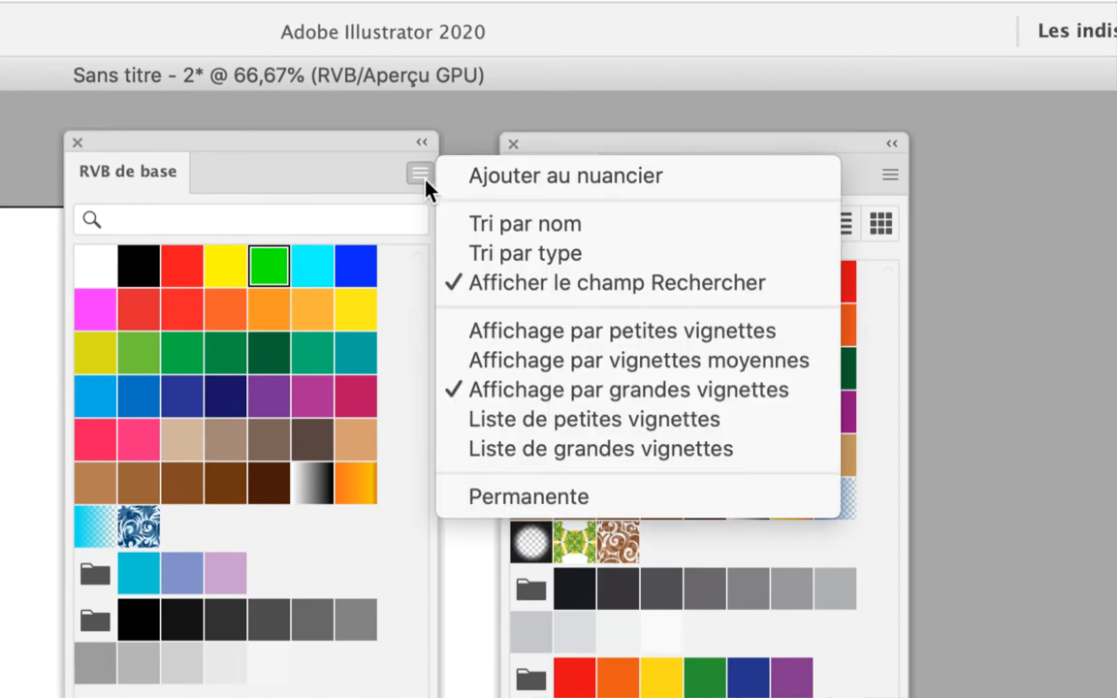
click(426, 182)
click(425, 183)
click(424, 183)
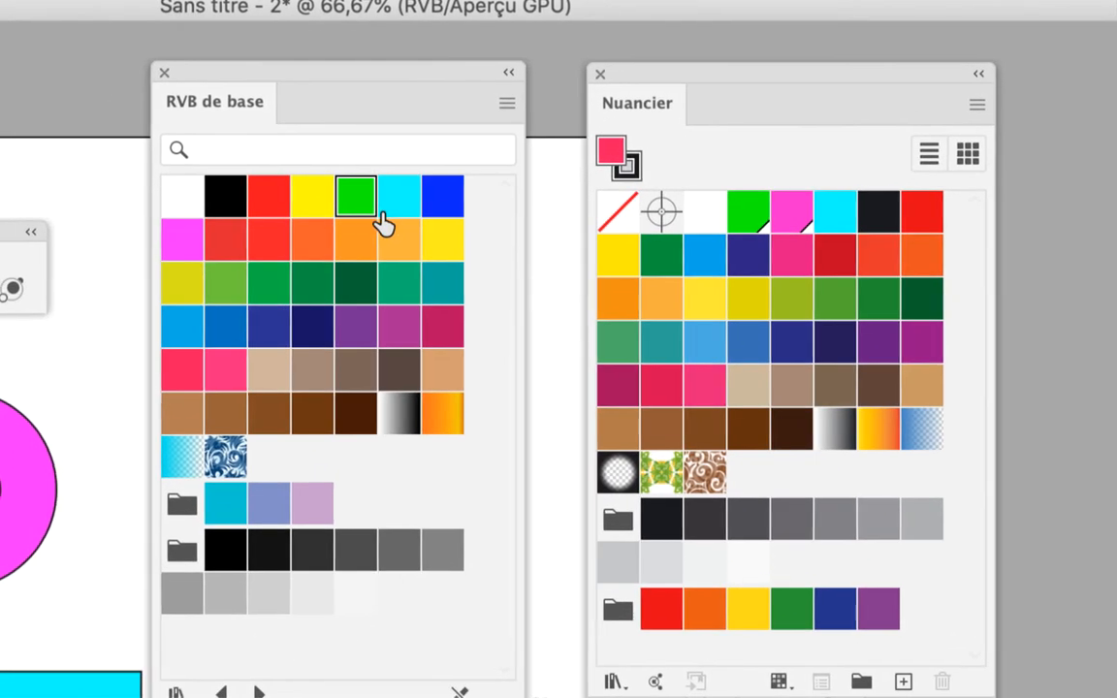
- Copy the Vert RVB, light orange (R=251 V=176 B=59), pure red and pink (R=237 V=30 B=121) library swatches into the Nuancier
drag(349, 231, 723, 513)
drag(503, 308, 499, 305)
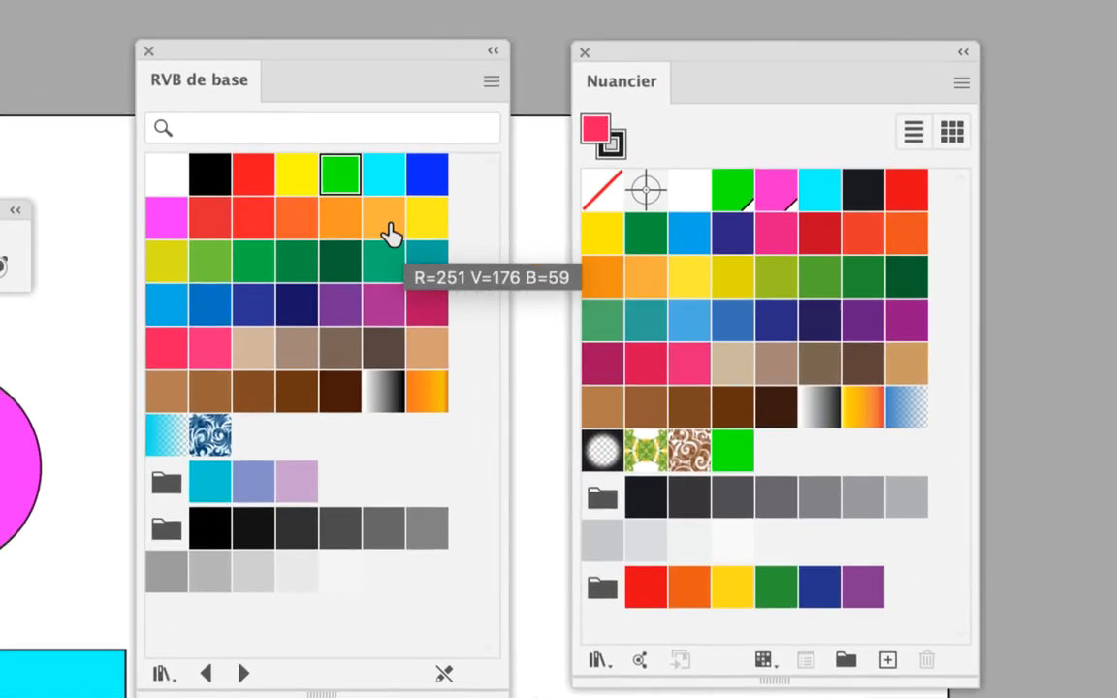
drag(158, 63, 591, 329)
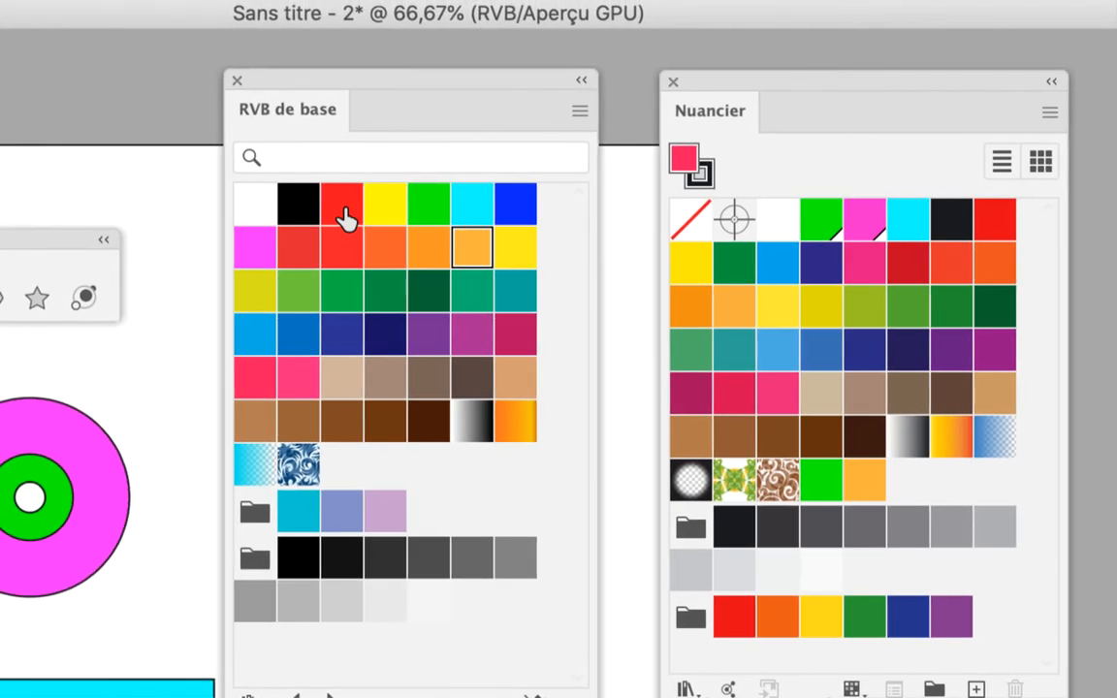
drag(339, 215, 477, 290)
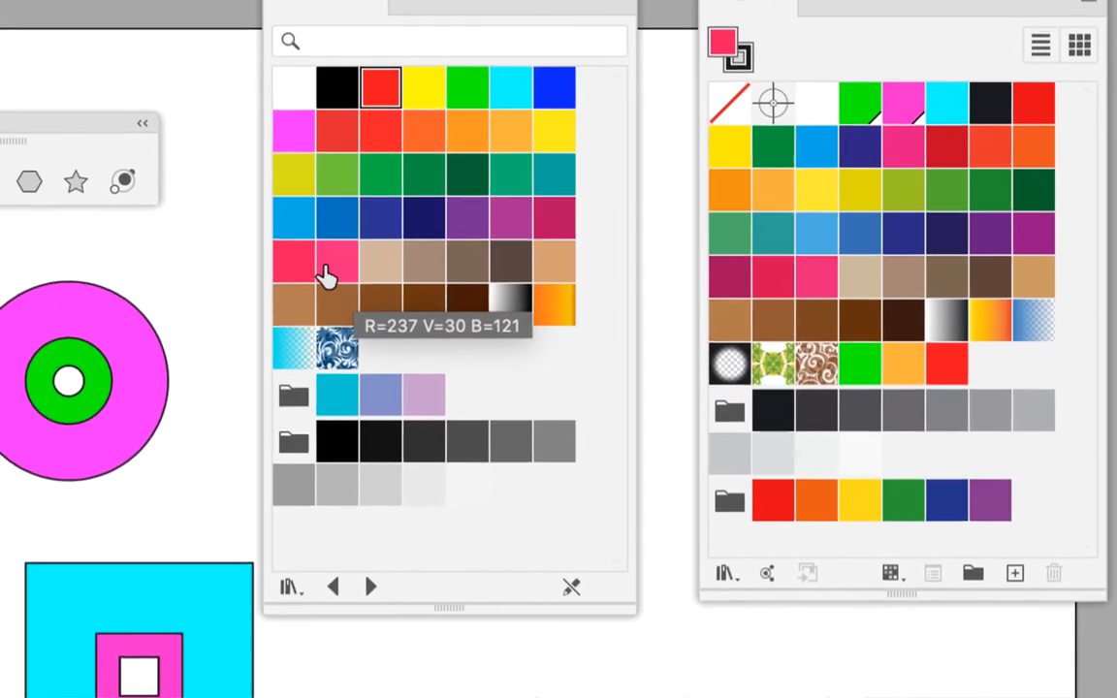
mouse_move(32, 229)
mouse_down()
mouse_move(441, 332)
mouse_move(637, 351)
mouse_up()
drag(531, 308, 539, 308)
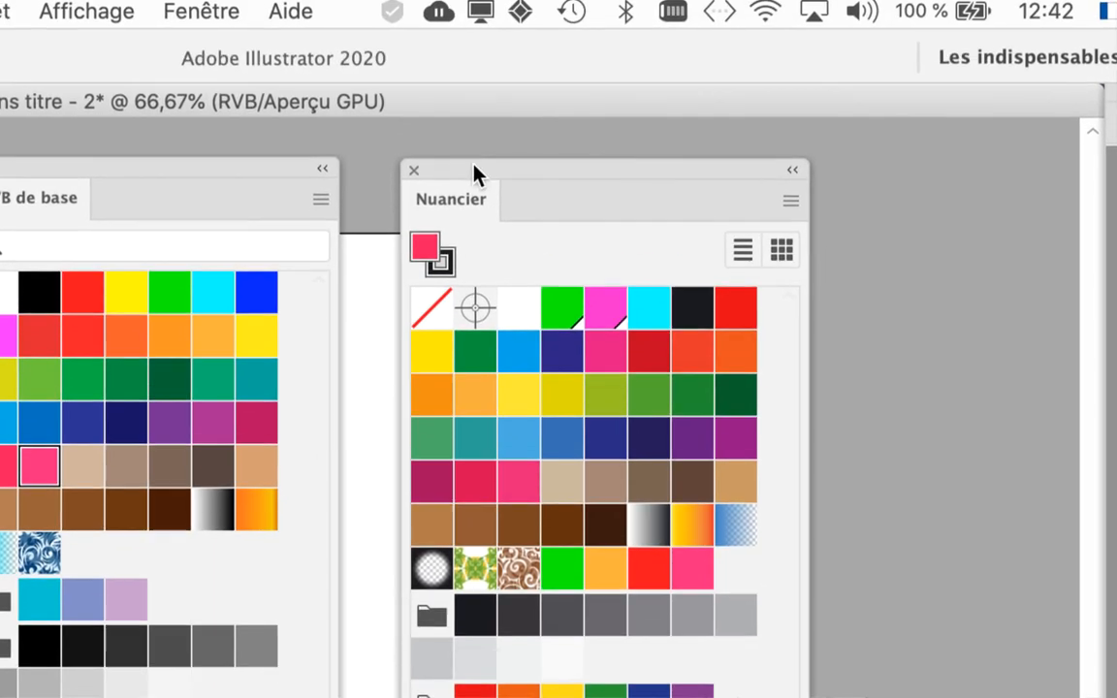
- Move the Nuancier away from the library and place the RVB de base library over the empty area of the artboard
drag(474, 172, 713, 165)
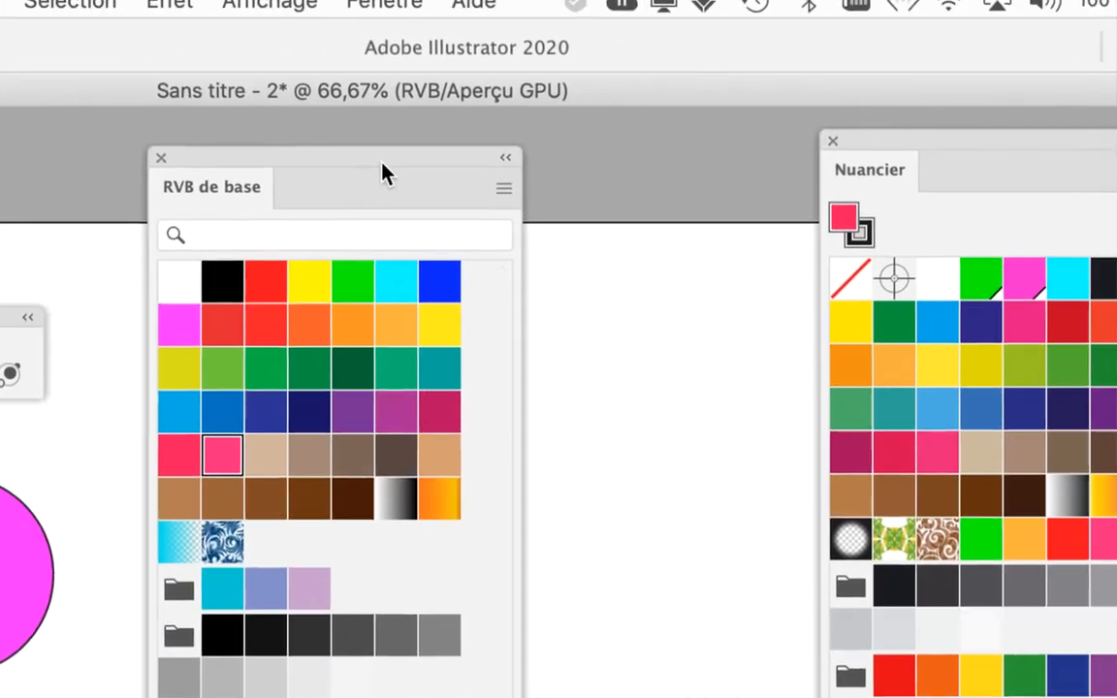
drag(383, 173, 677, 162)
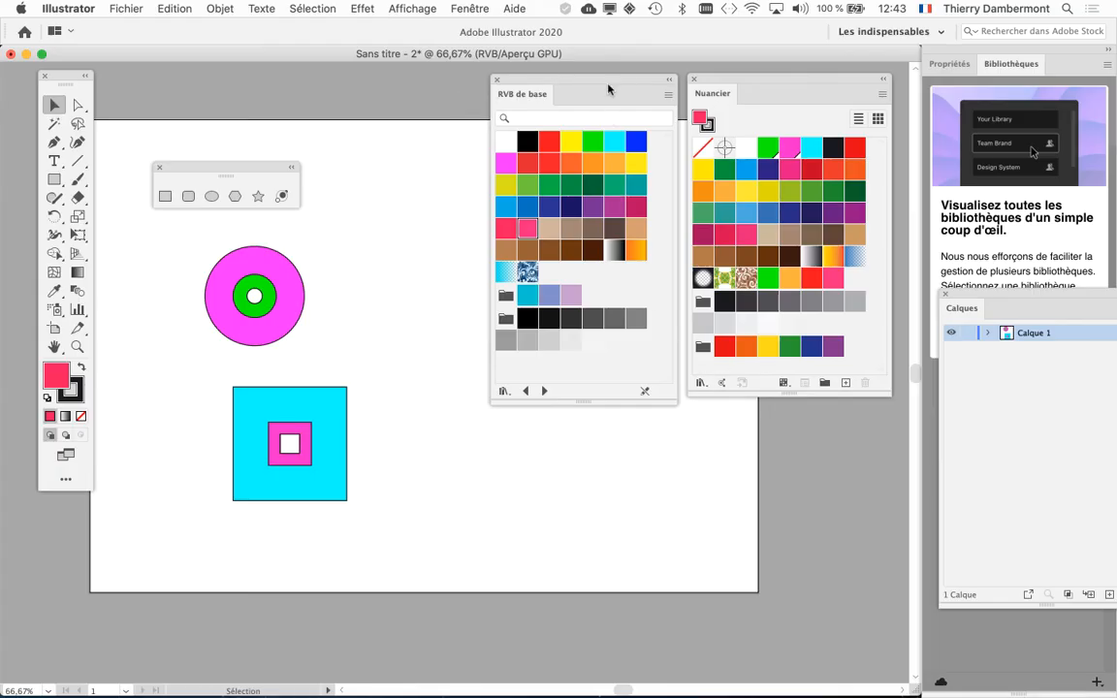
drag(599, 86, 583, 219)
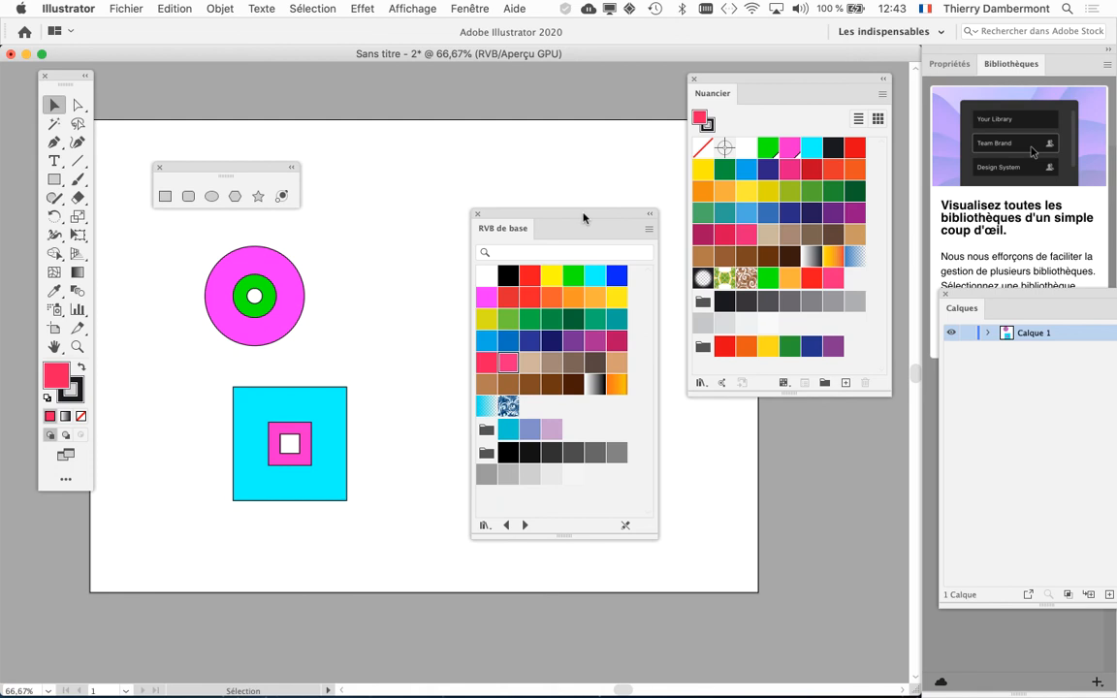
- Switch to Firefox, look through the Google results for no-code, and open the Wikipedia article on no-code development platforms
key(super+Tab)
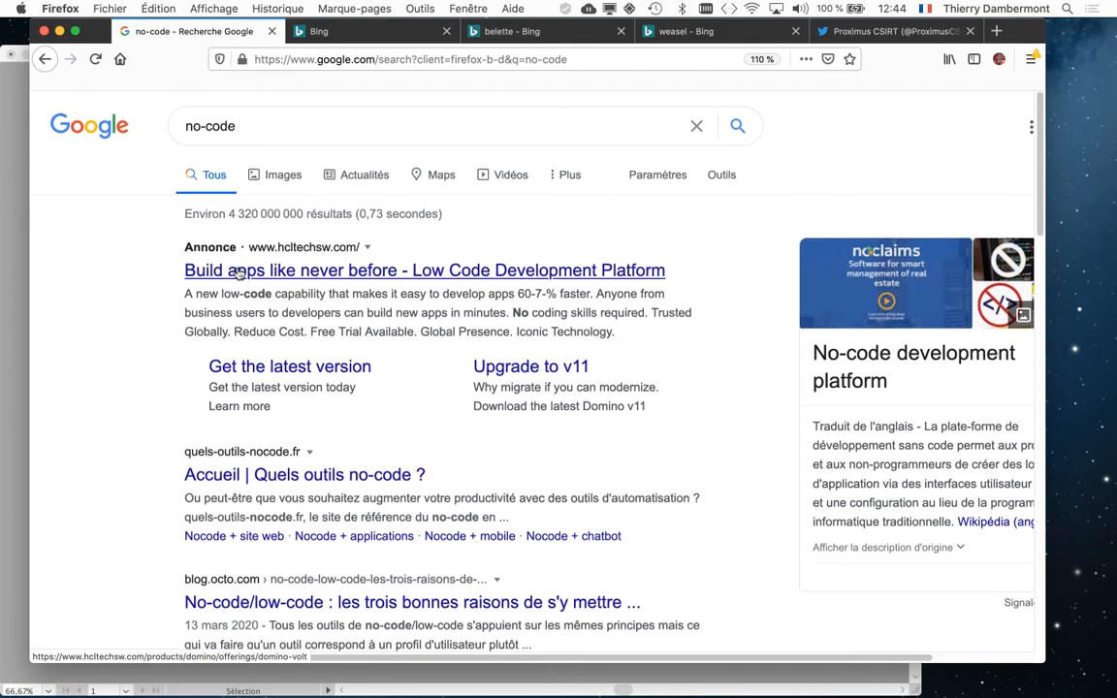
scroll(239, 274, down, 3)
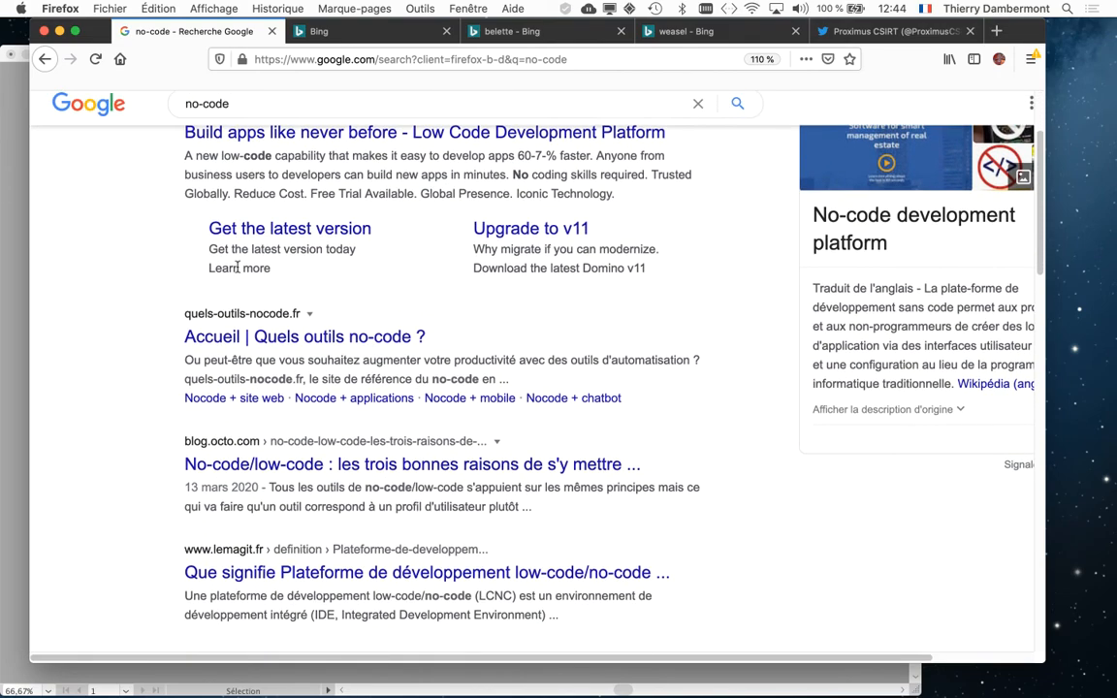
scroll(238, 269, down, 2)
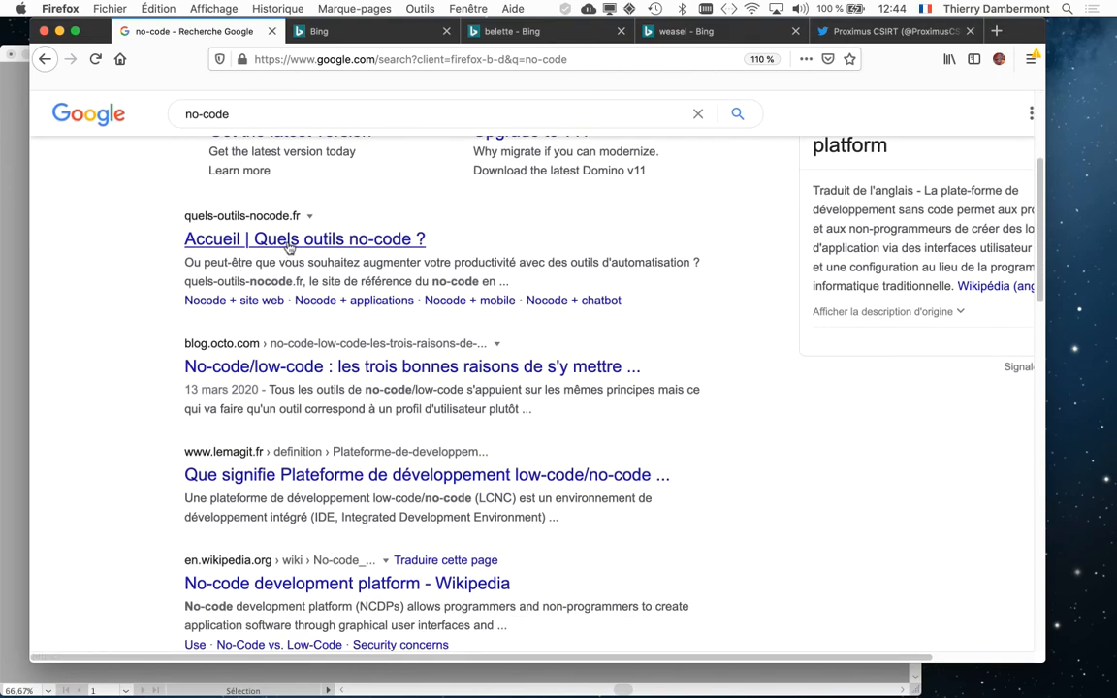
scroll(283, 277, down, 3)
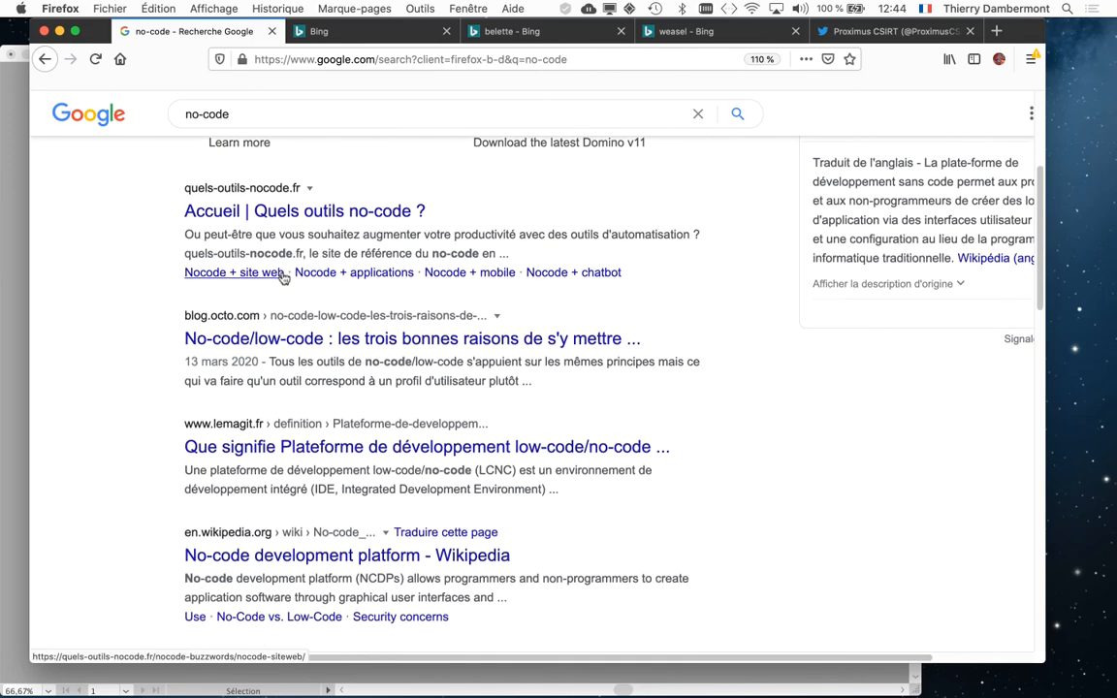
scroll(281, 287, down, 5)
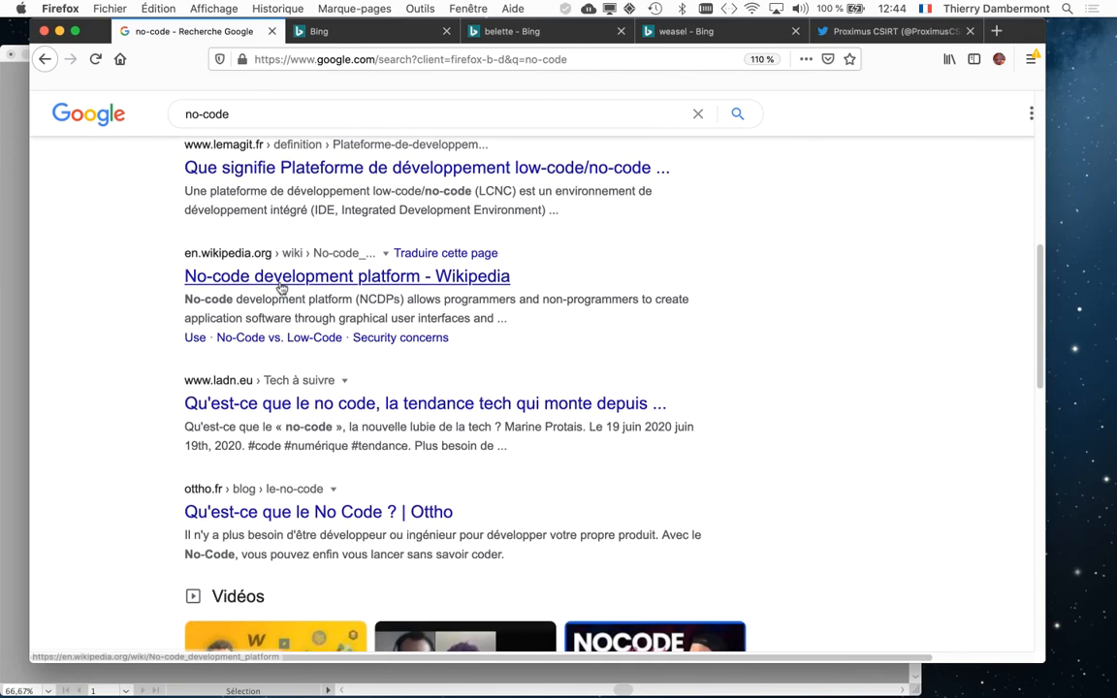
click(319, 177)
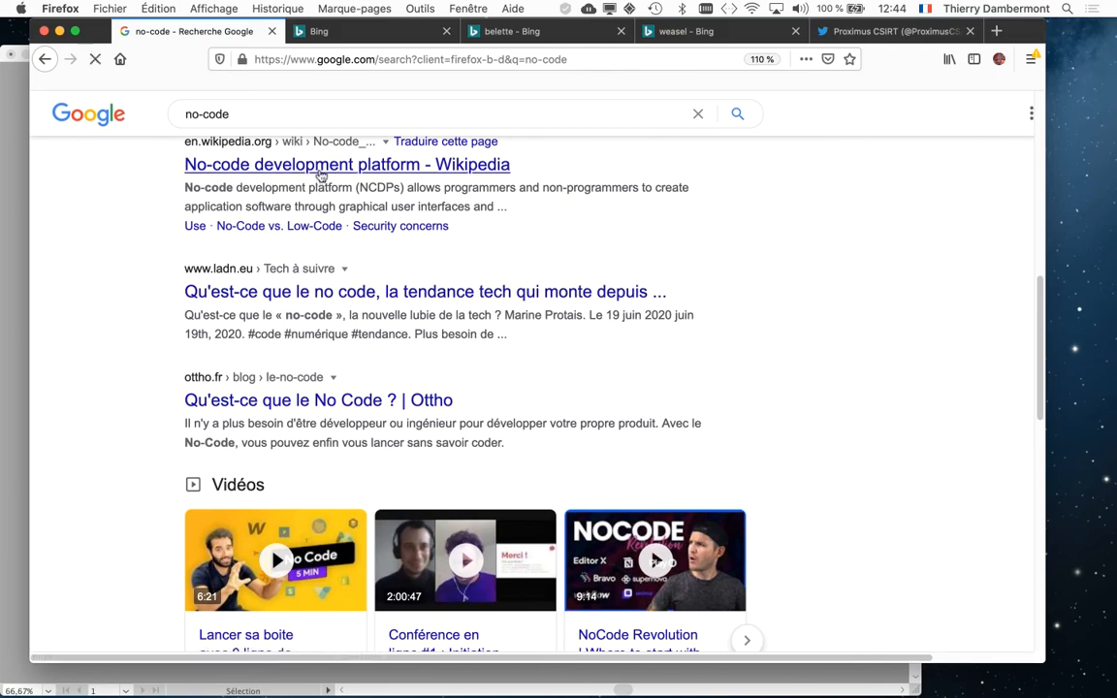
- Examine the Wikipedia article's list of notable no-code development platforms and the related topics under See also
scroll(491, 305, down, 15)
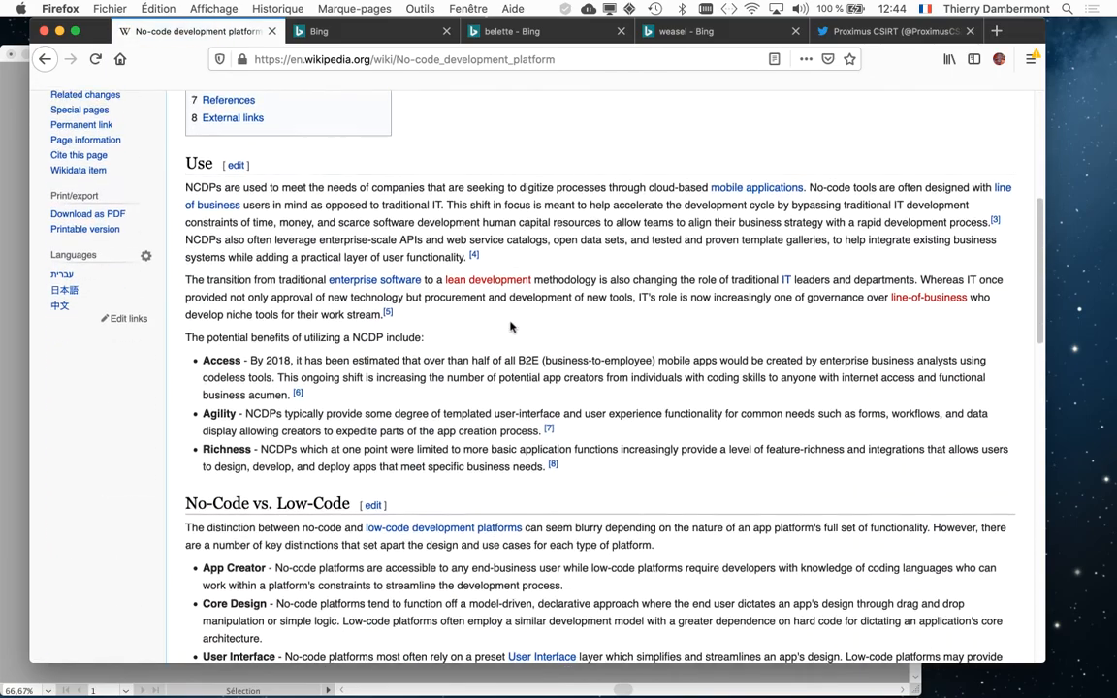
scroll(509, 335, down, 5)
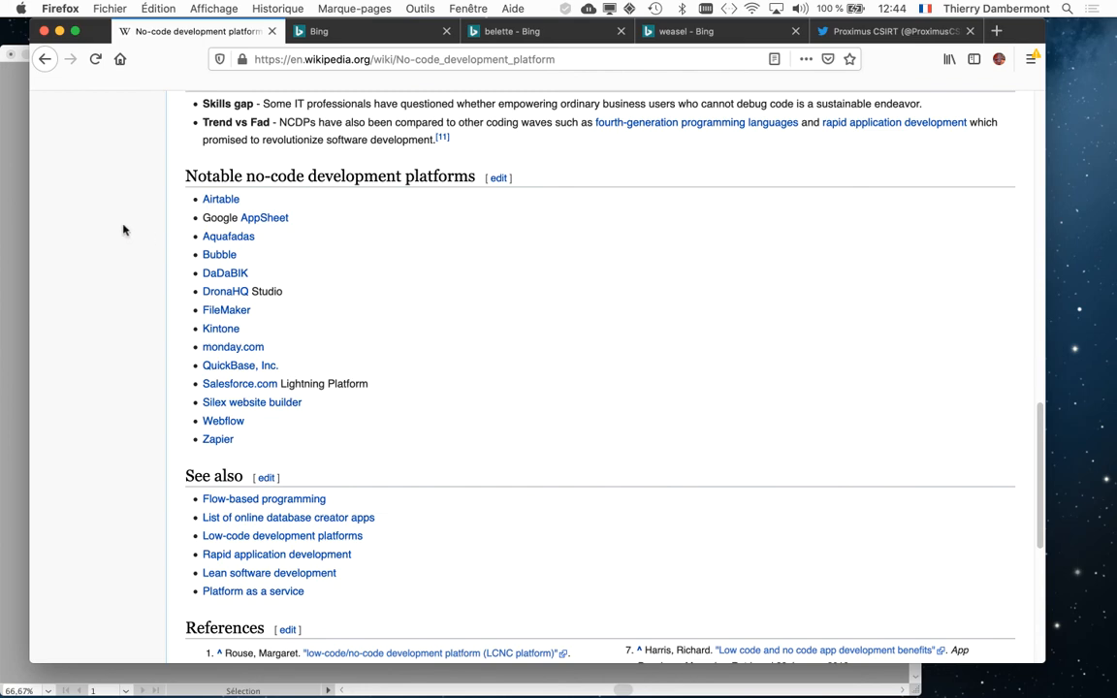
scroll(126, 231, down, 1)
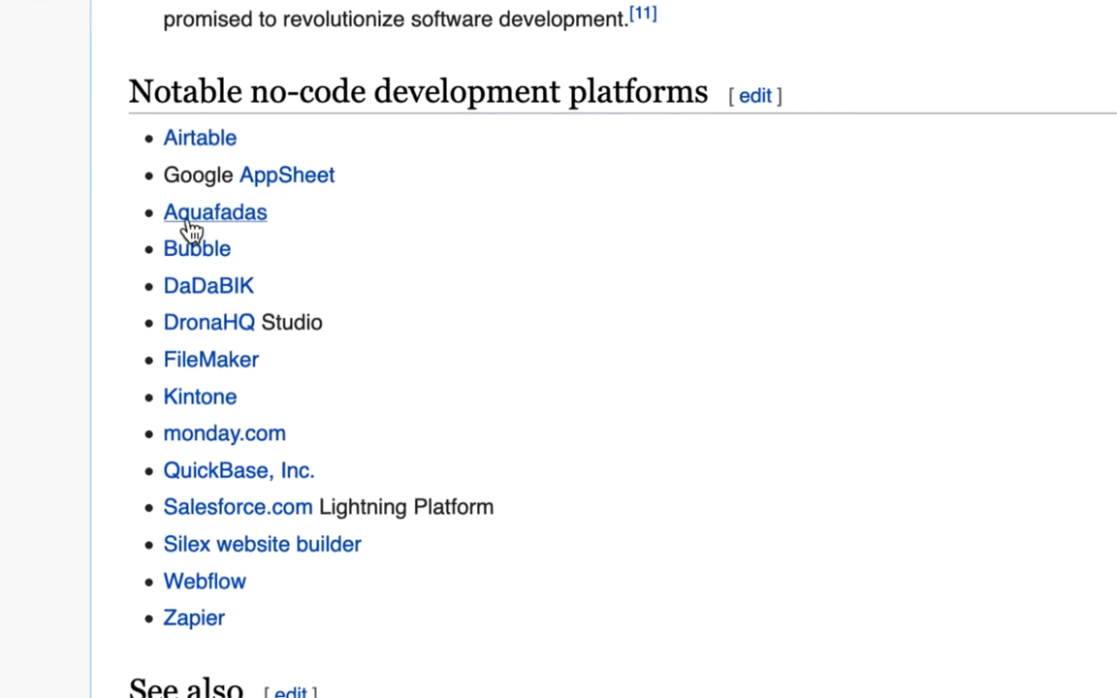
mouse_move(193, 227)
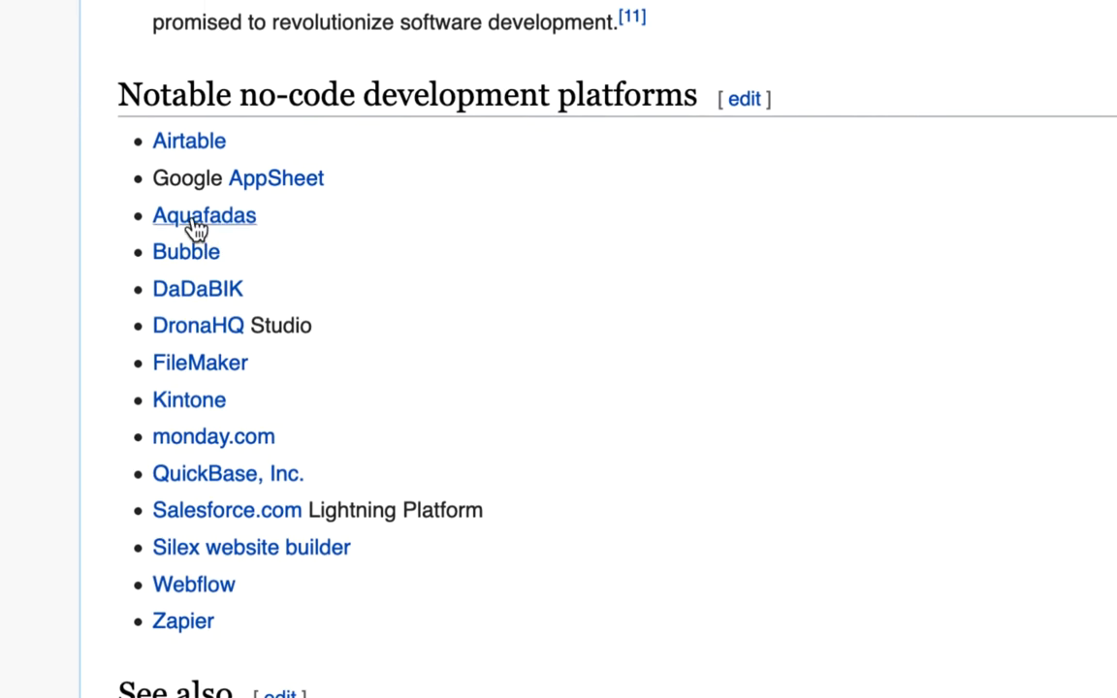
mouse_move(190, 212)
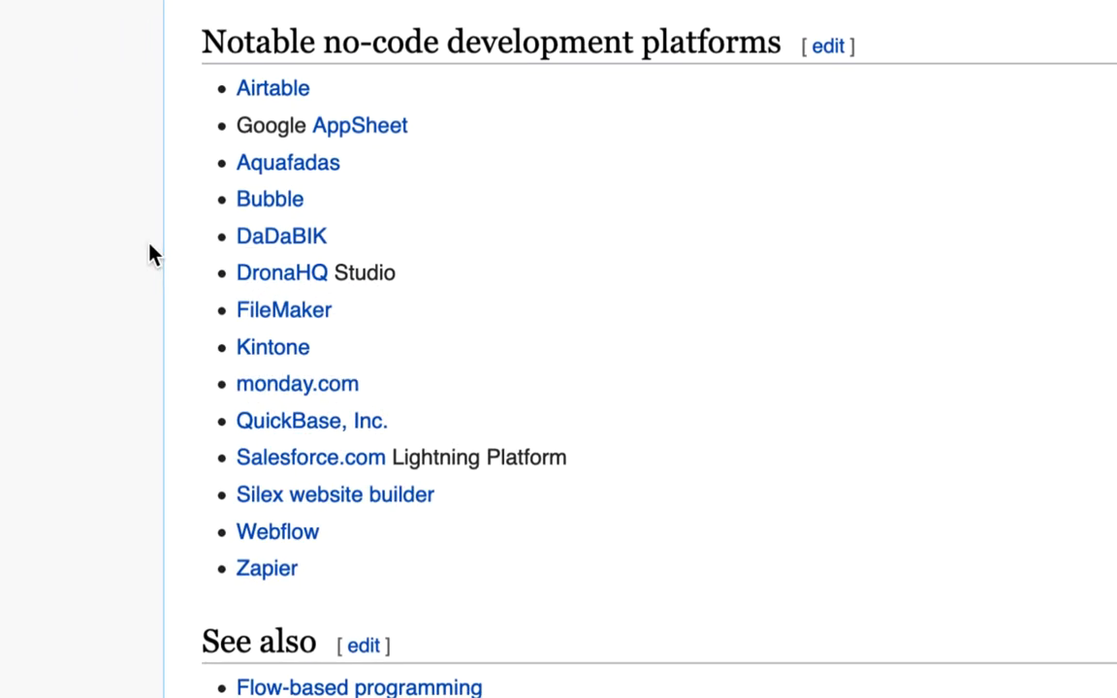
scroll(150, 262, down, 3)
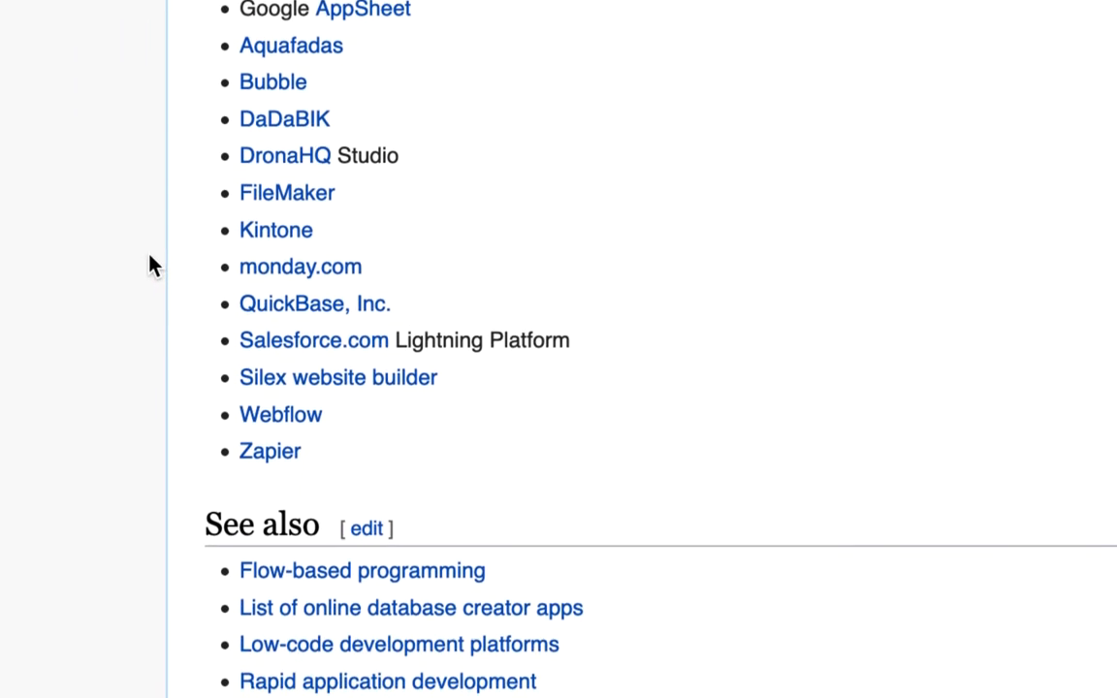
scroll(150, 262, up, 3)
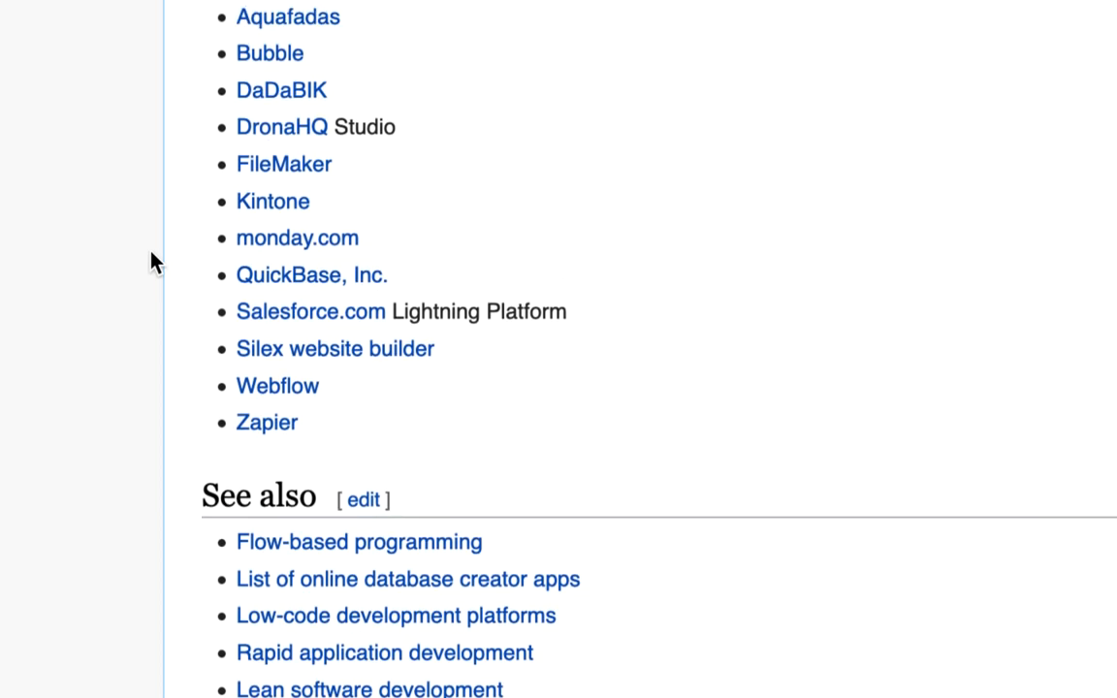
scroll(150, 261, down, 7)
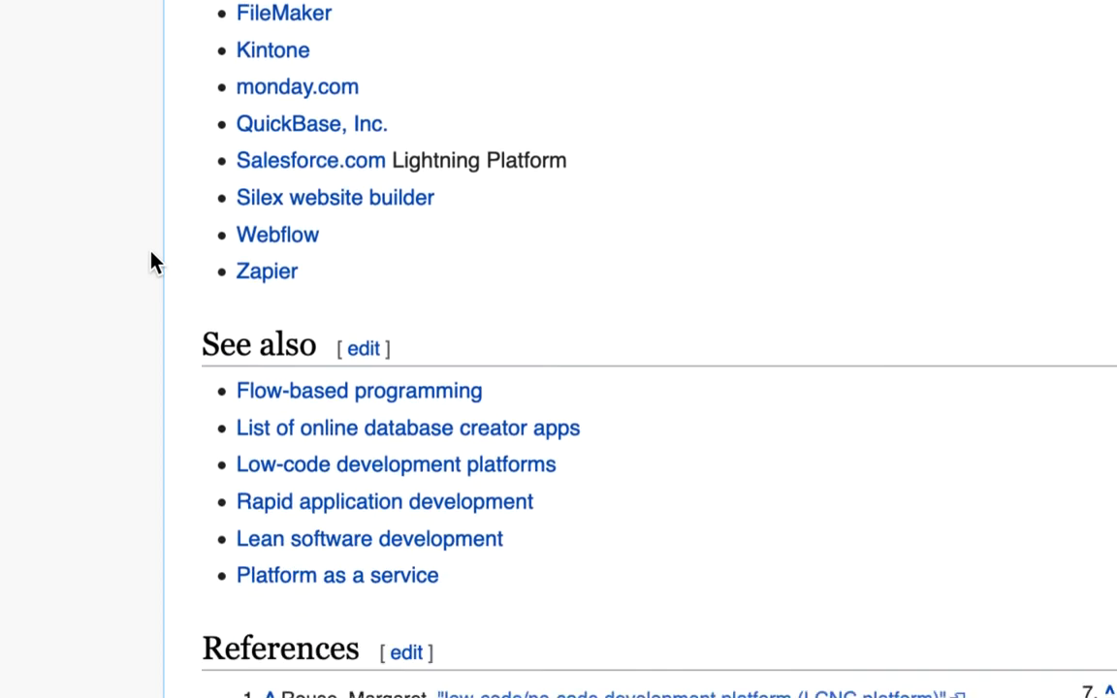
scroll(152, 262, up, 10)
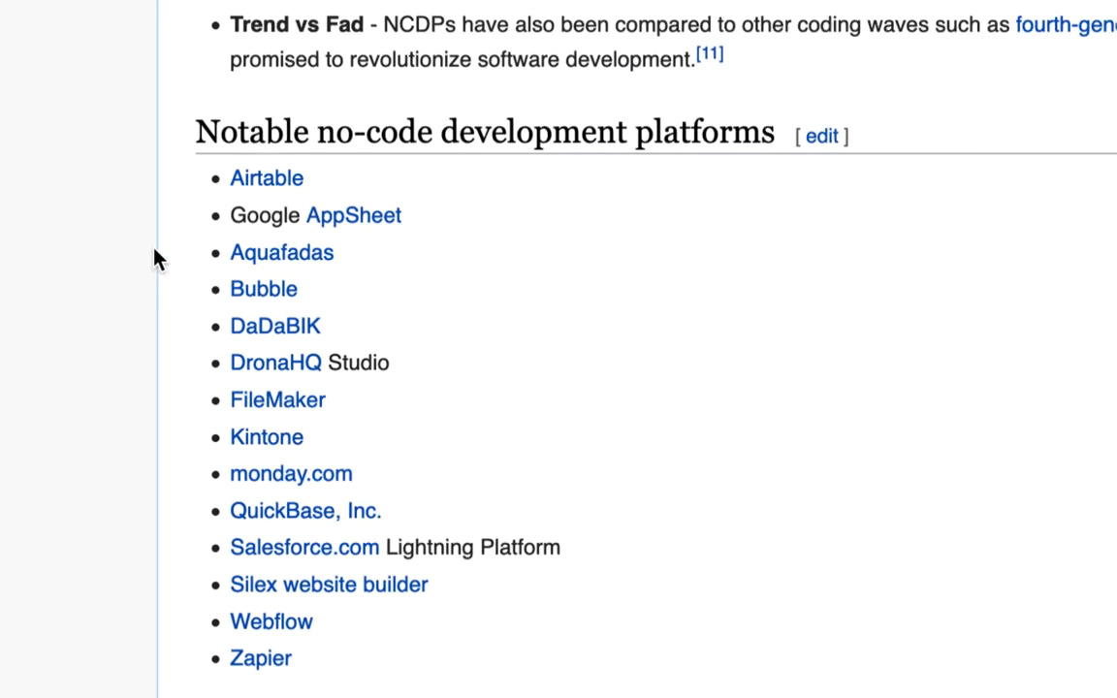
scroll(320, 165, up, 3)
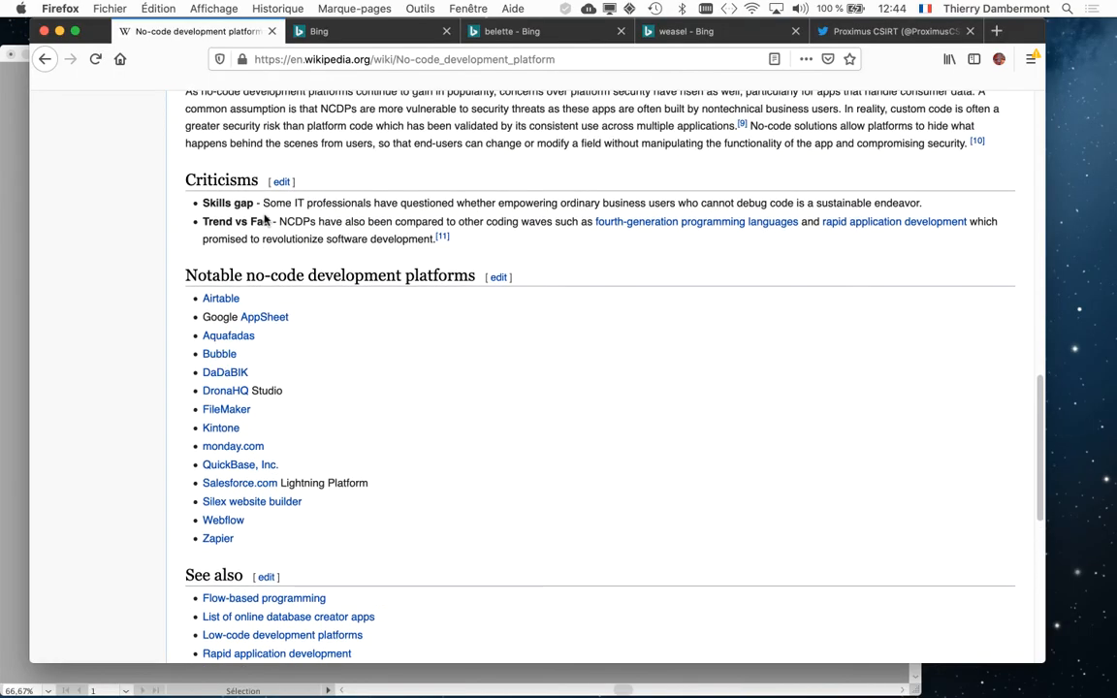
- Return to the Google no-code results and look through the articles, videos and related searches
click(40, 61)
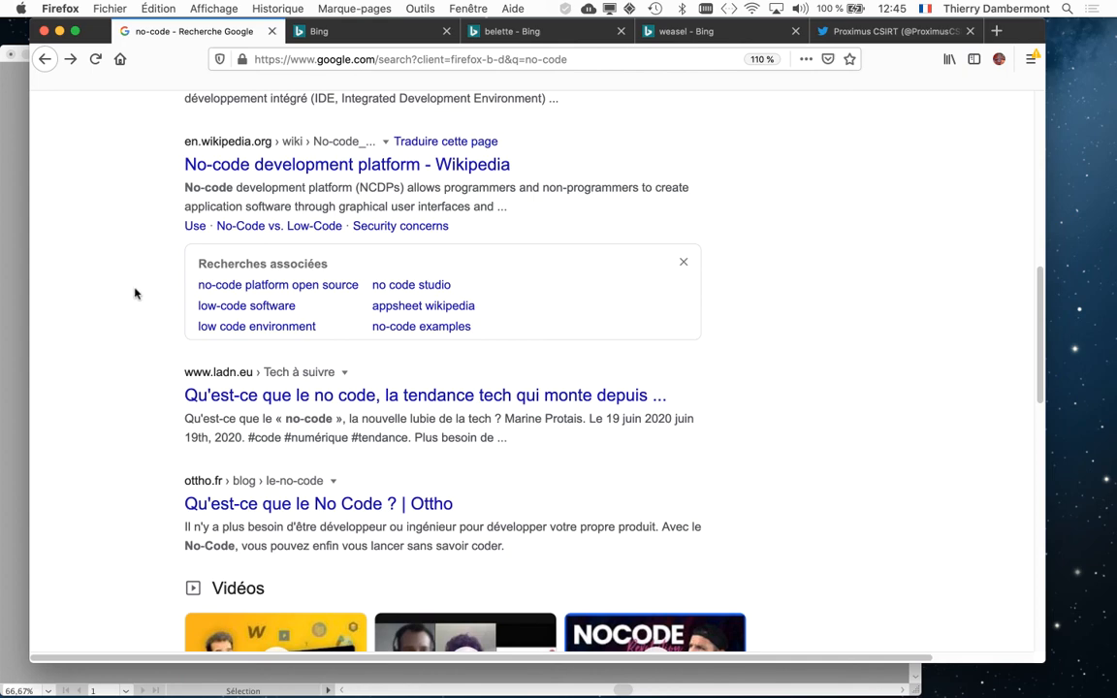
scroll(135, 292, down, 5)
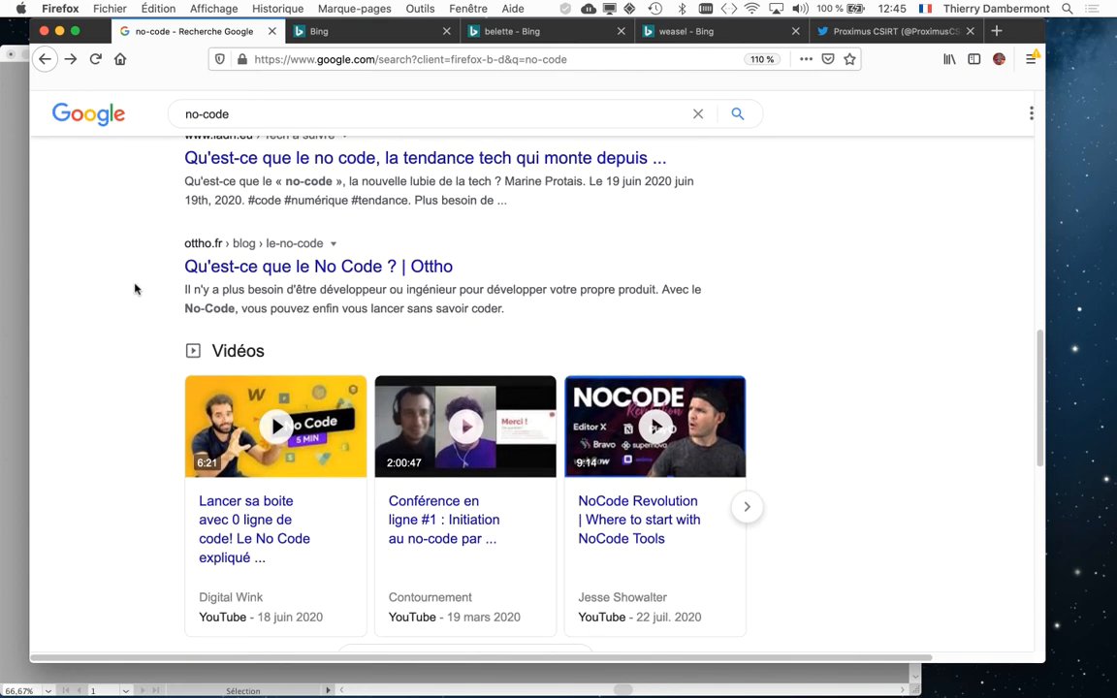
scroll(135, 289, down, 3)
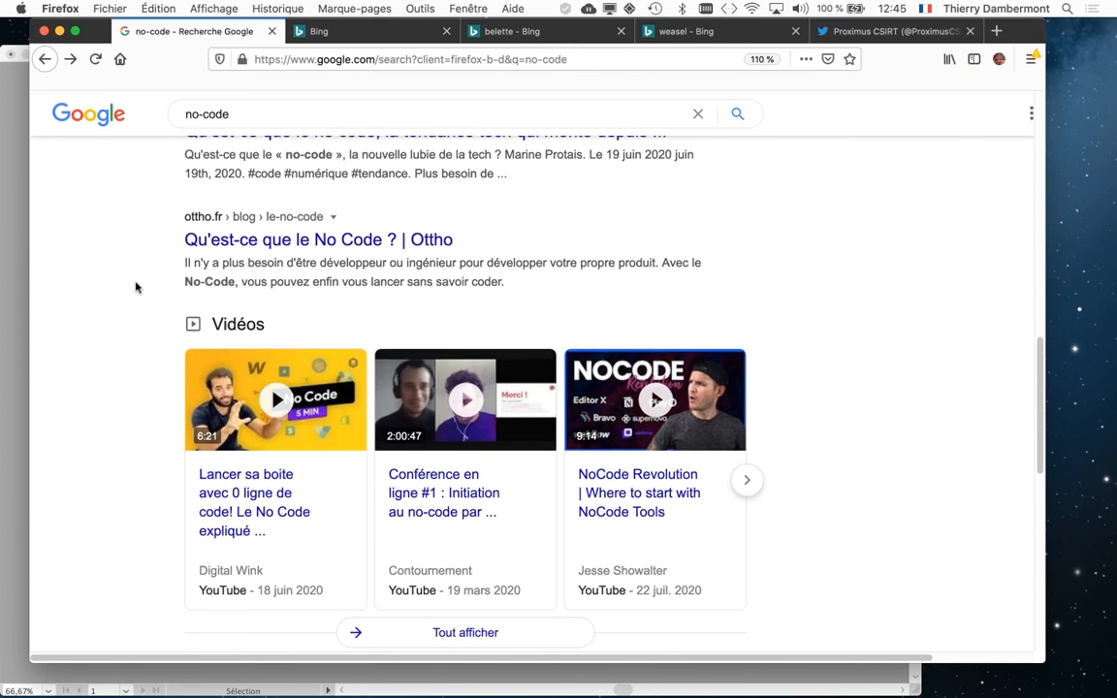
scroll(133, 288, down, 5)
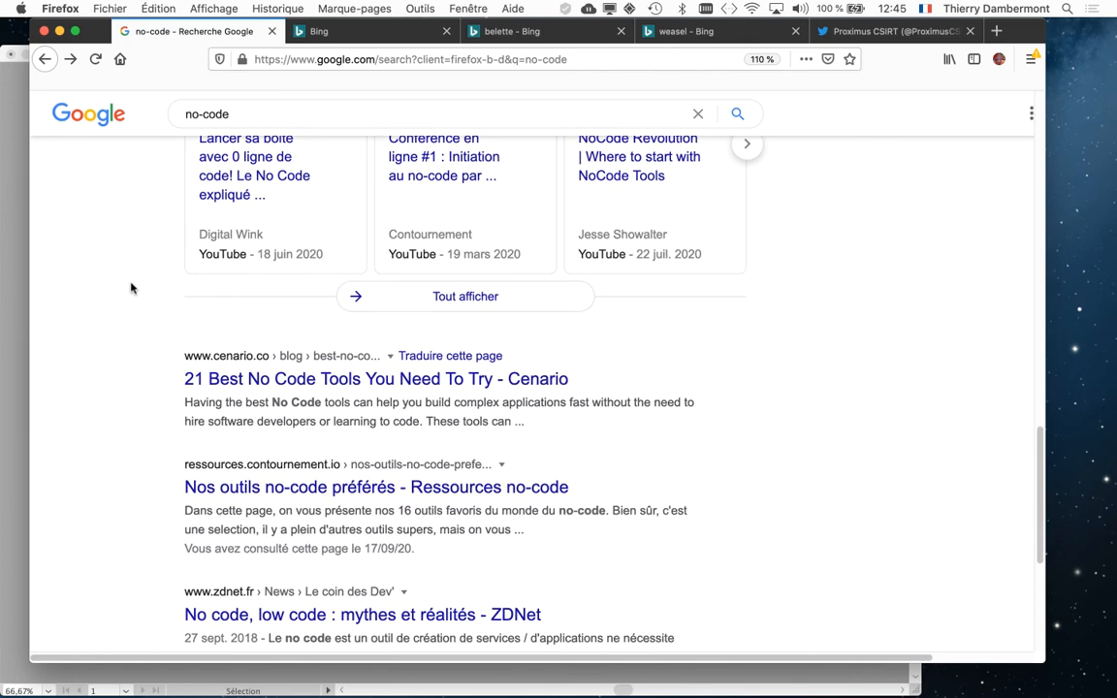
scroll(132, 288, down, 6)
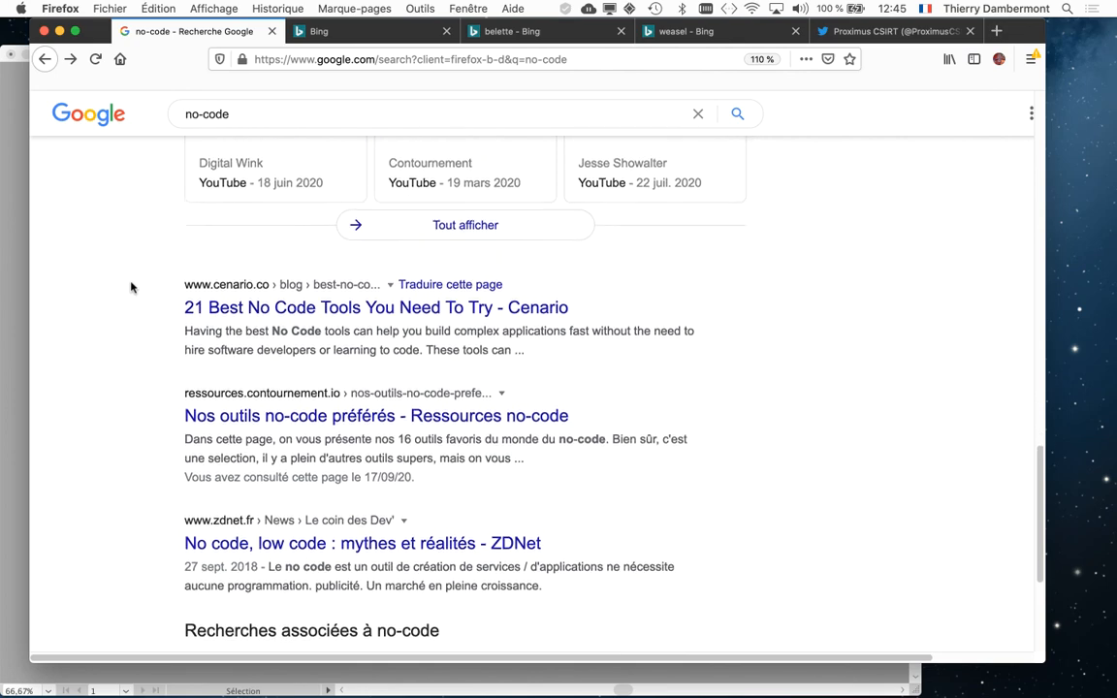
scroll(130, 287, down, 1)
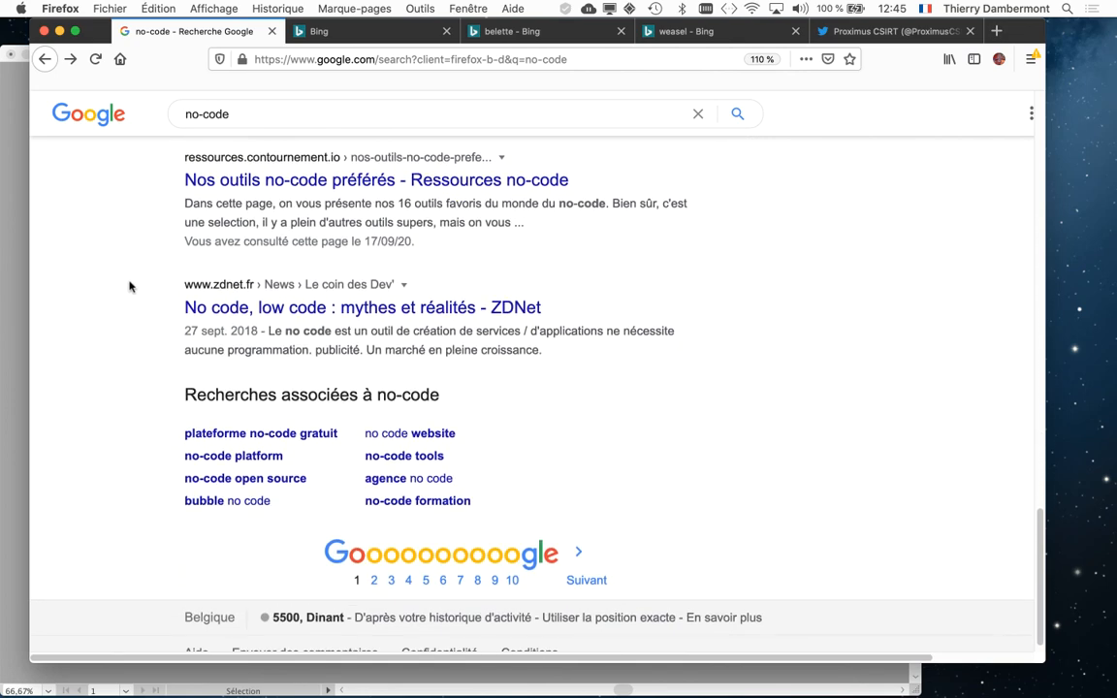
scroll(130, 287, up, 4)
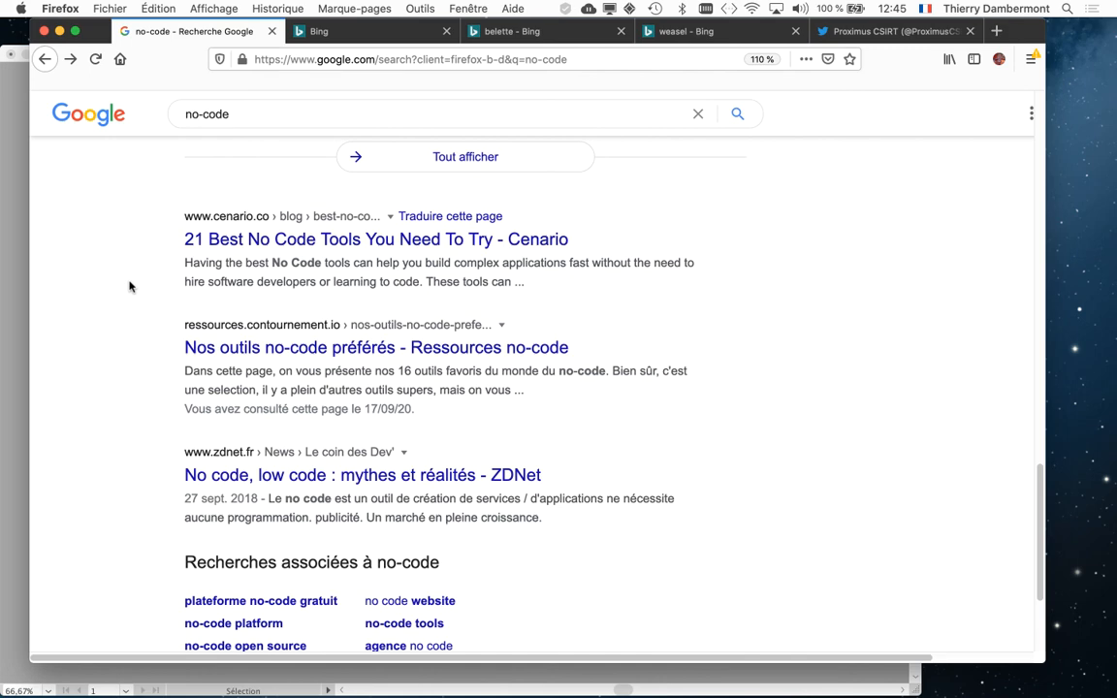
scroll(130, 286, down, 4)
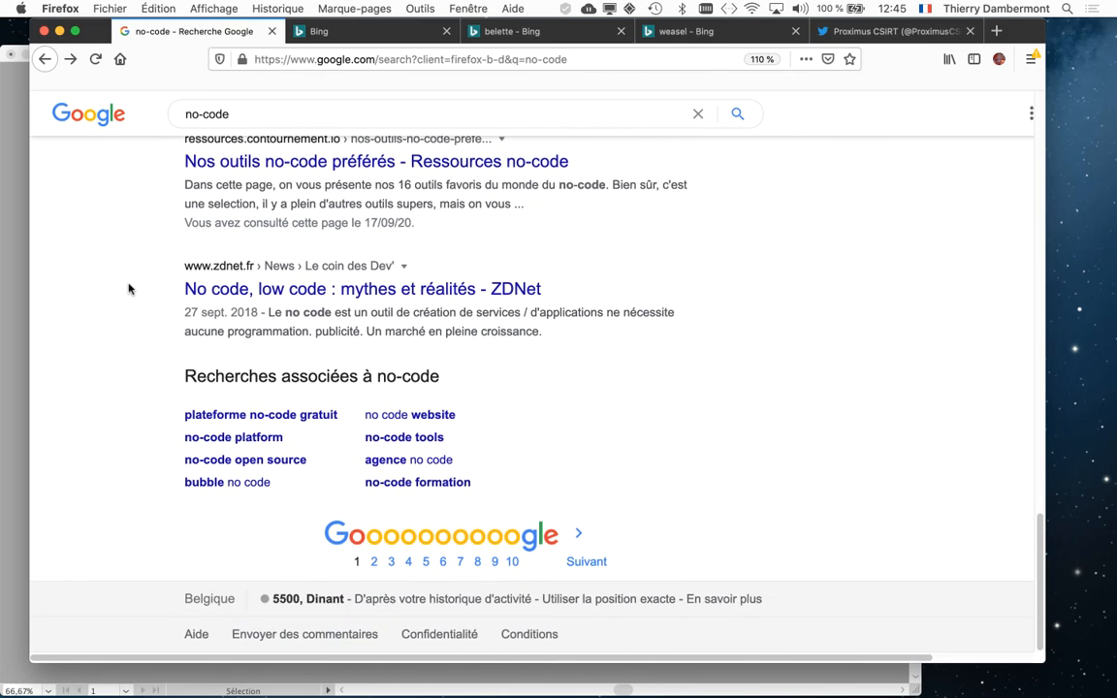
scroll(130, 288, up, 5)
scroll(130, 288, up, 15)
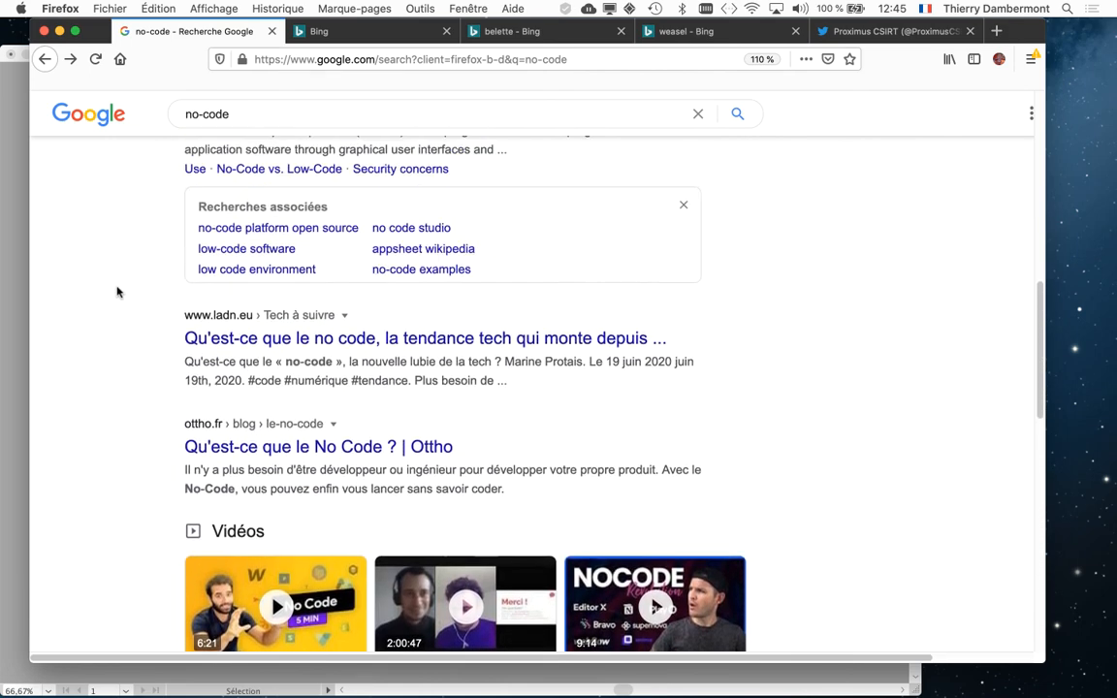
scroll(115, 292, up, 12)
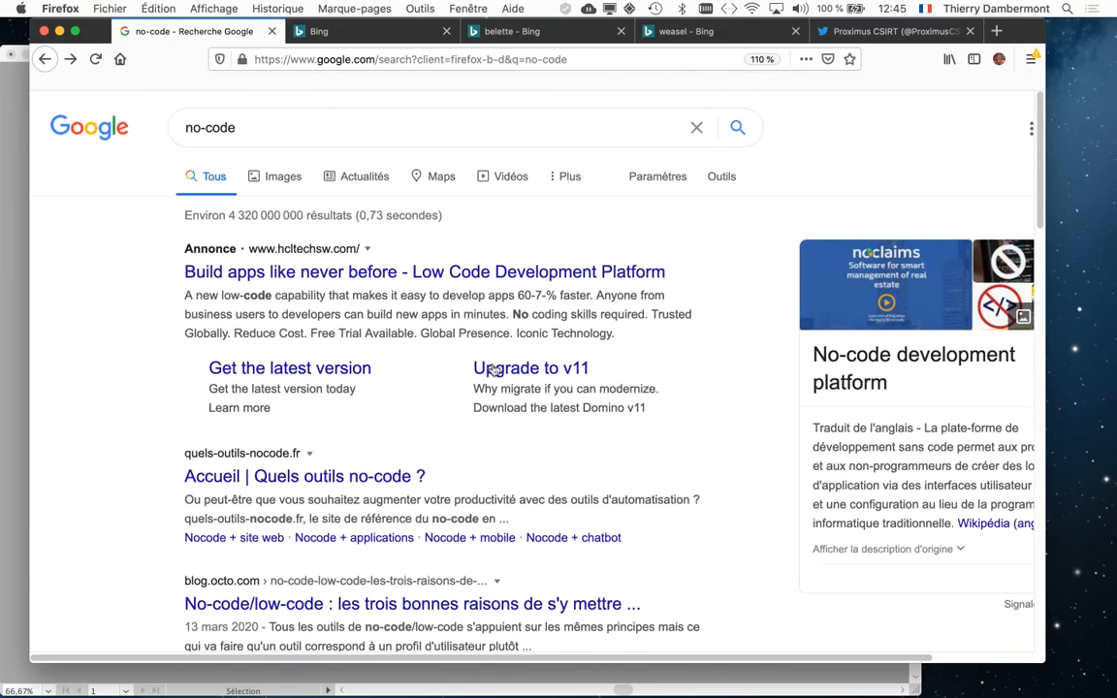
scroll(725, 354, down, 15)
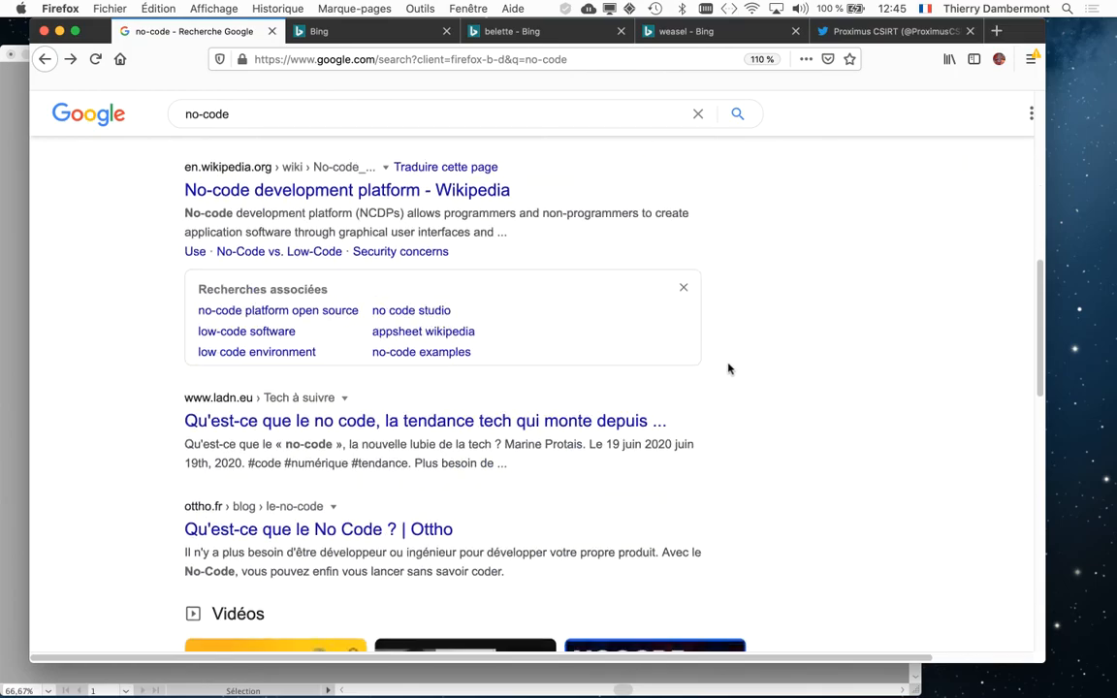